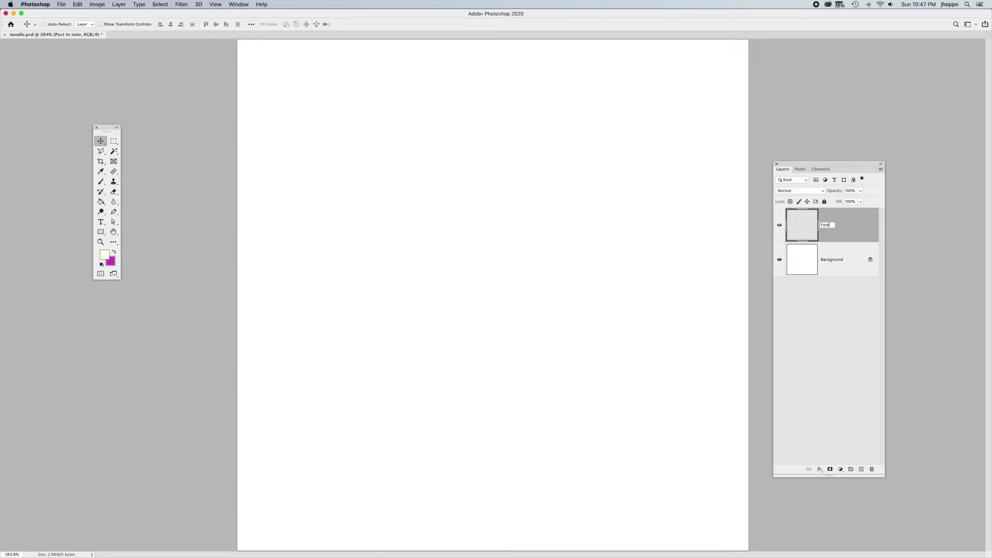
Finish naming the new layer above the Background 'Post It note'
{"action": "type", "text": "note"}
{"action": "key", "text": "Return"}
{"action": "left_click", "coordinate": [113, 144]}
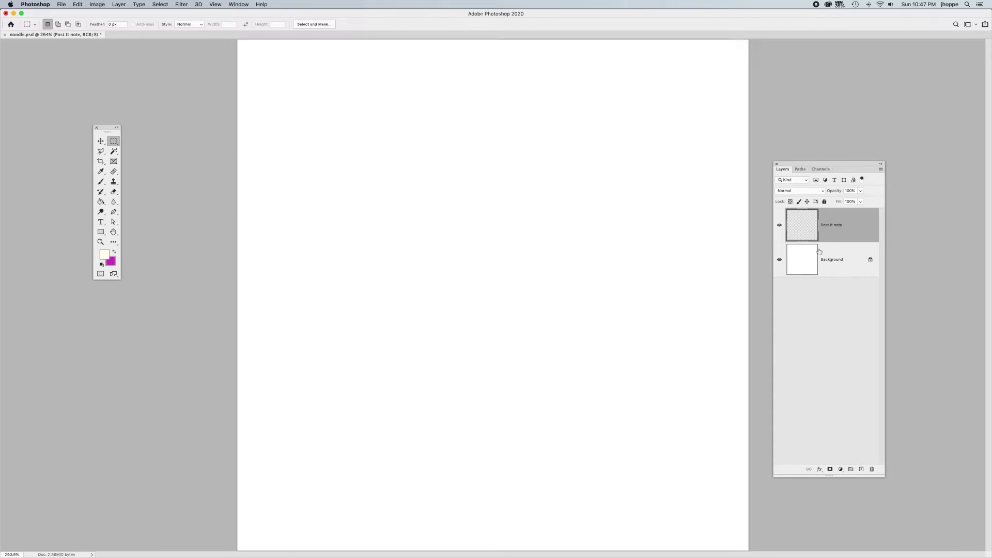
Draw a square selection at the canvas centre and set the foreground to light orange ffbe61
{"action": "left_click_drag", "start_coordinate": [399, 211], "coordinate": [640, 388]}
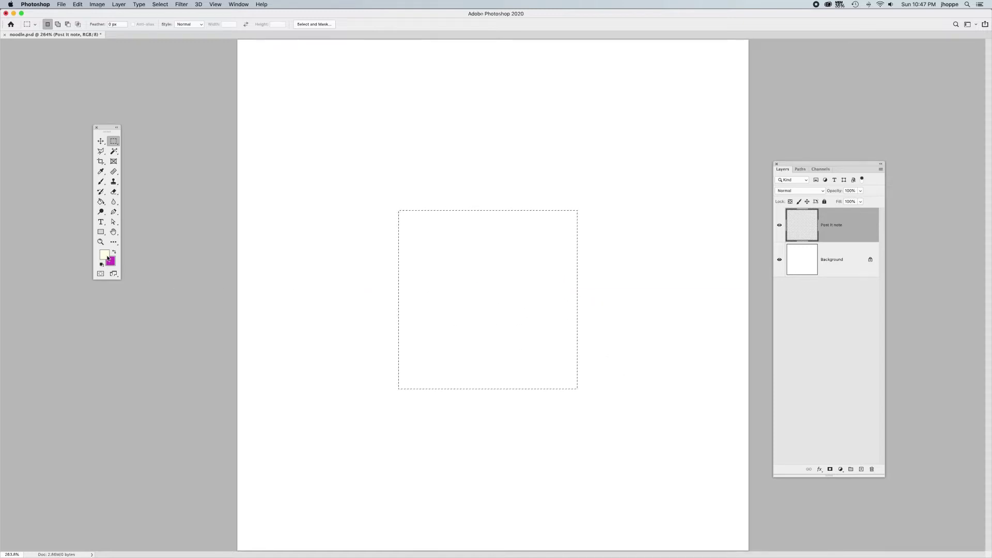
{"action": "left_click", "coordinate": [105, 255]}
{"action": "left_click", "coordinate": [288, 237]}
{"action": "left_click", "coordinate": [327, 292]}
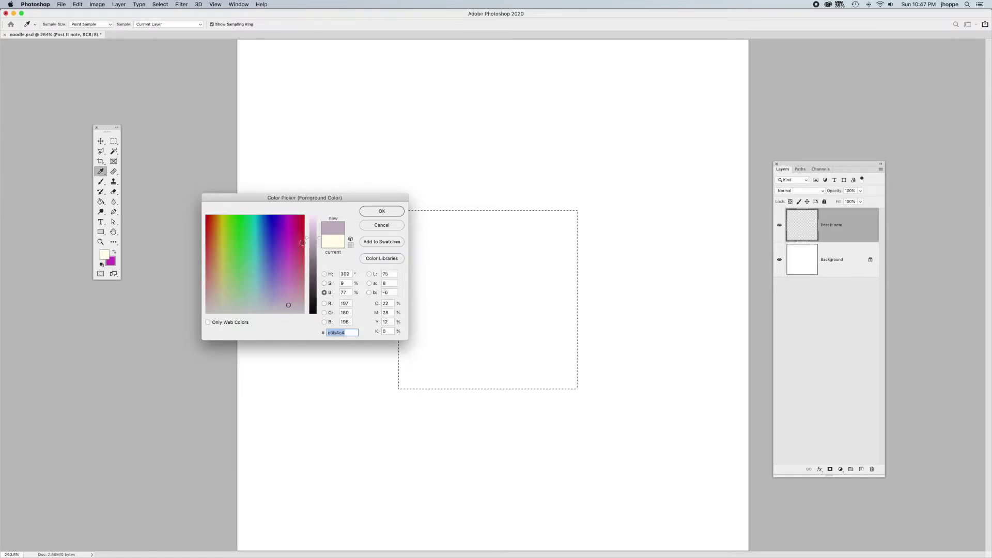
{"action": "left_click", "coordinate": [216, 235]}
{"action": "left_click_drag", "start_coordinate": [216, 234], "coordinate": [211, 262]}
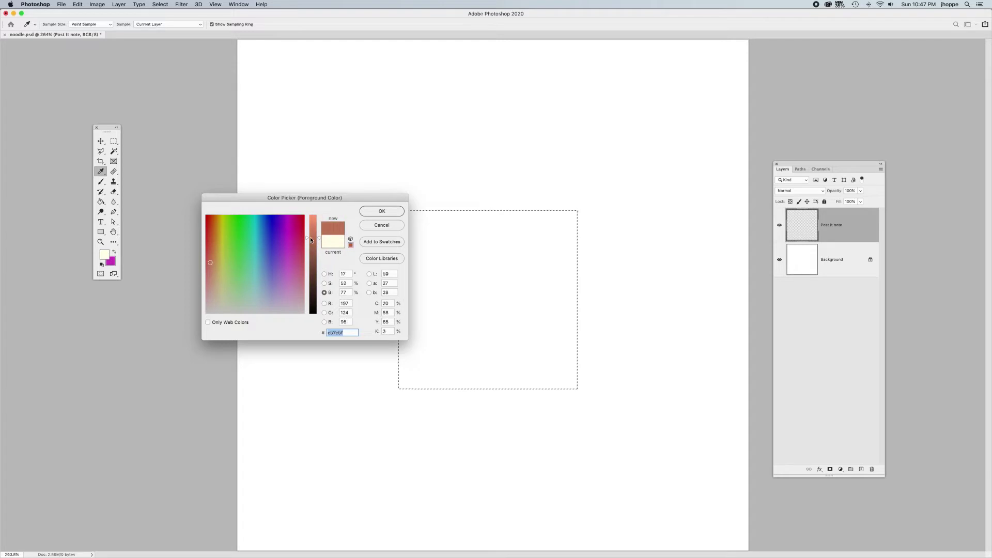
{"action": "left_click_drag", "start_coordinate": [313, 238], "coordinate": [312, 215]}
{"action": "left_click", "coordinate": [216, 253]}
{"action": "left_click", "coordinate": [382, 211]}
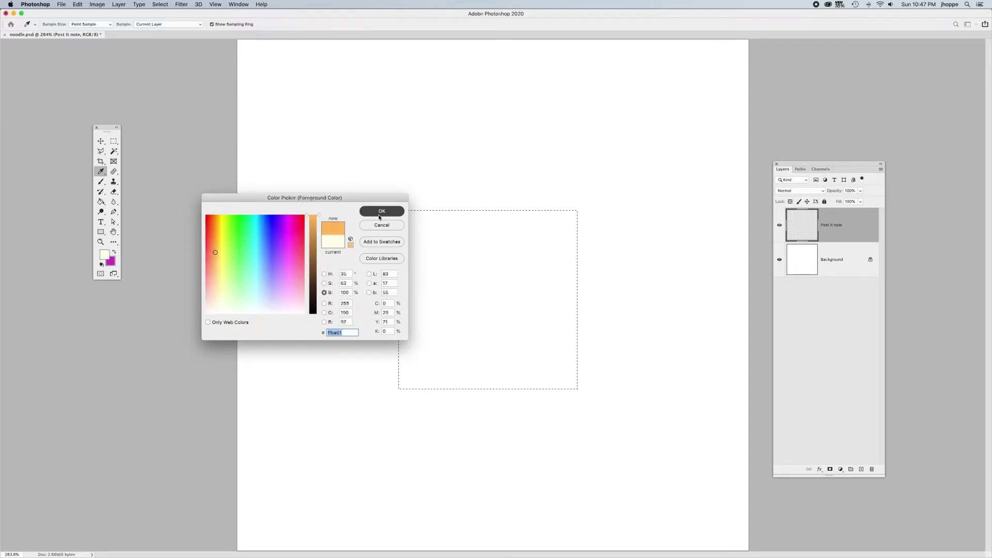
{"action": "key", "text": "m"}
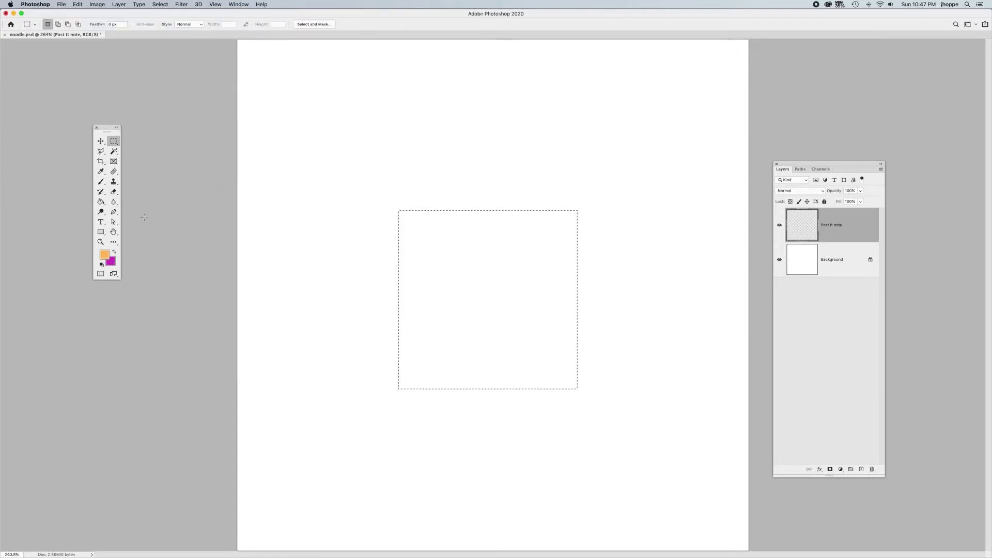
{"action": "left_click", "coordinate": [101, 201]}
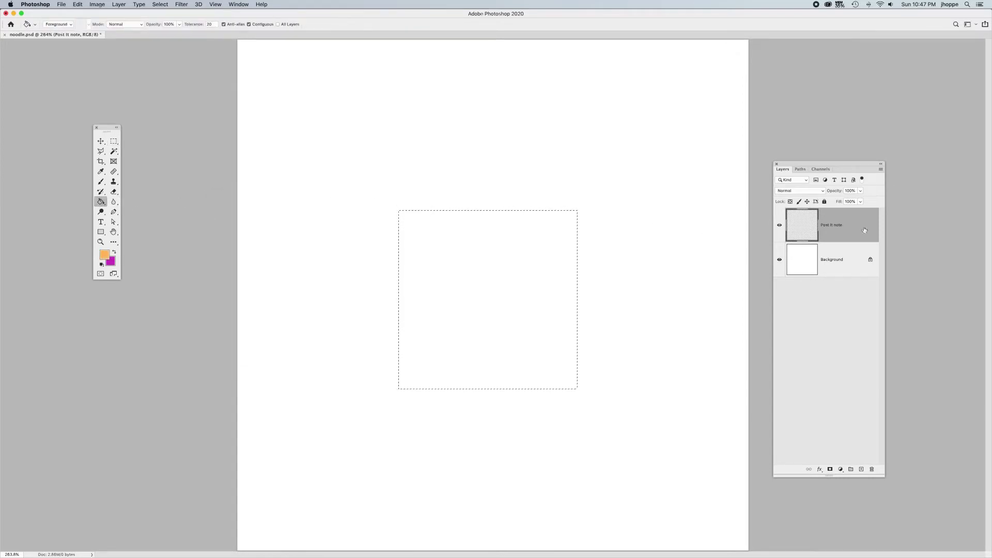
Fill the square selection with orange and deselect it
{"action": "left_click", "coordinate": [507, 273]}
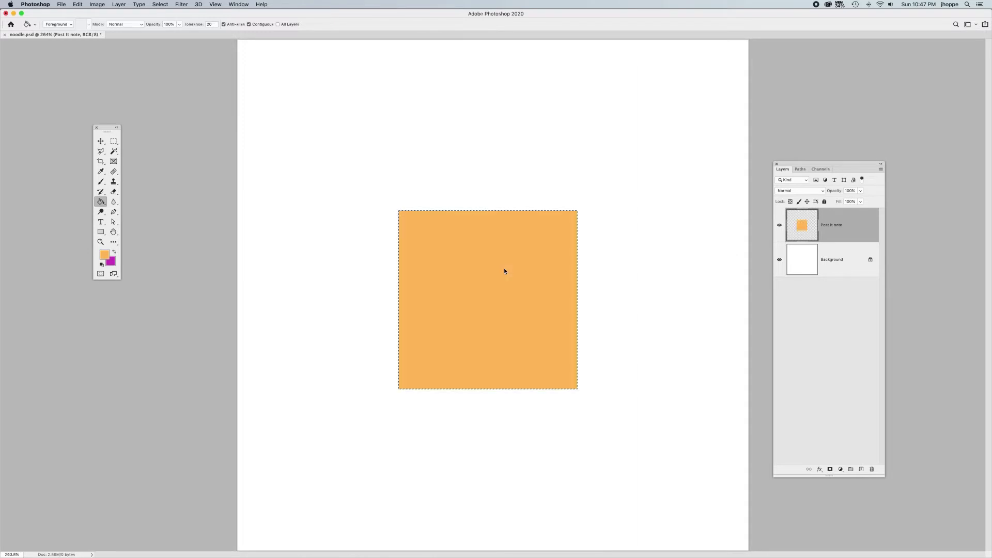
{"action": "key", "text": "super+d"}
{"action": "key", "text": "v"}
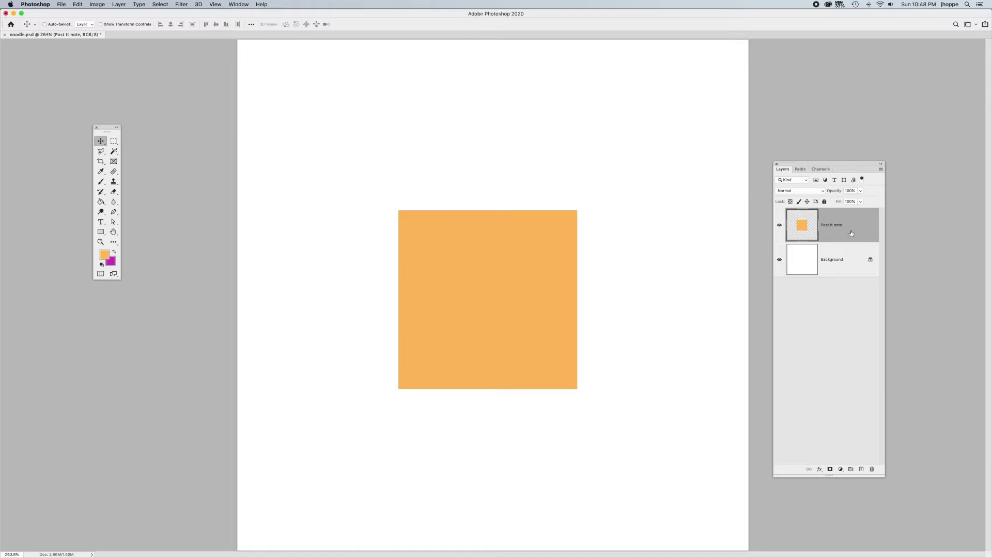
Duplicate the note layer and fill the copy with dark brown
{"action": "key", "text": "super+j"}
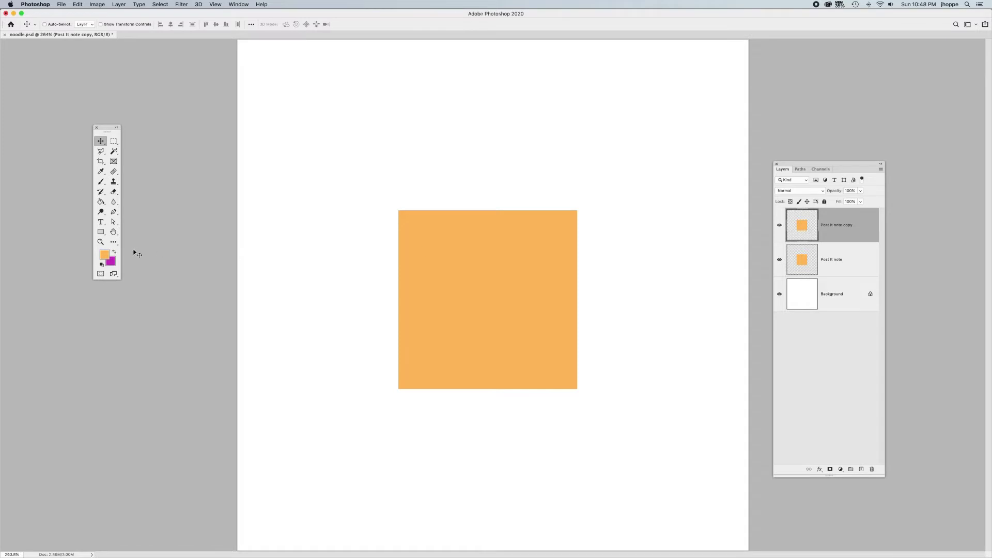
{"action": "left_click", "coordinate": [107, 257]}
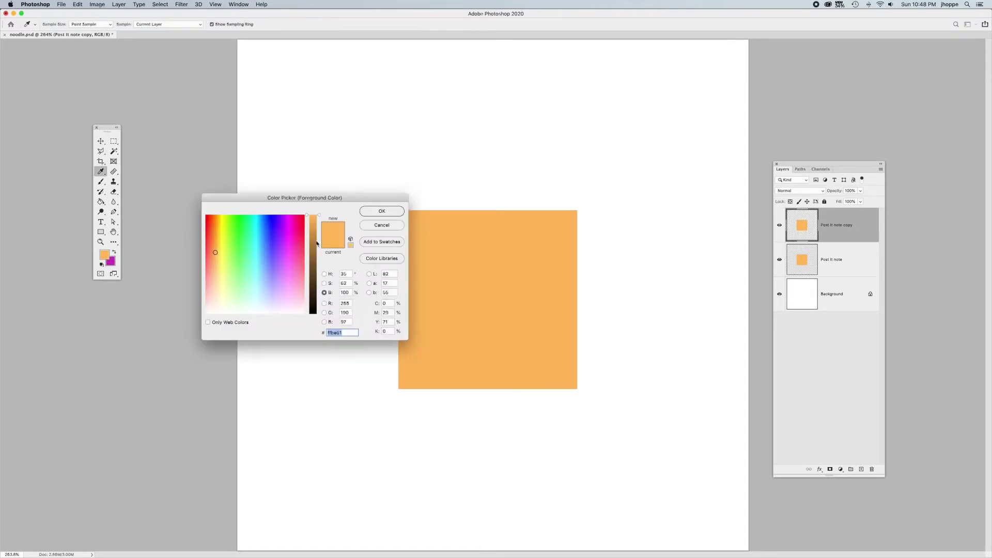
{"action": "left_click_drag", "start_coordinate": [318, 218], "coordinate": [317, 279]}
{"action": "left_click", "coordinate": [381, 211]}
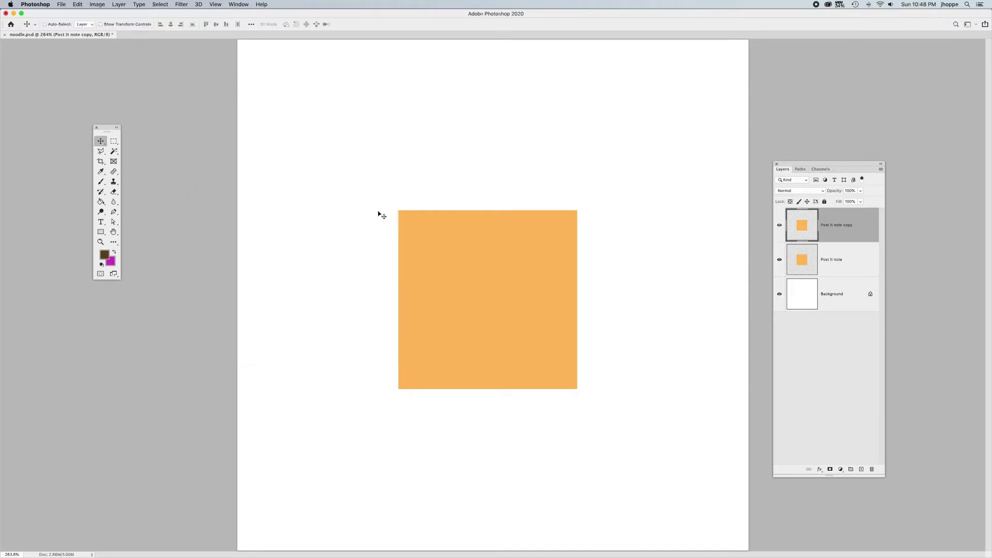
{"action": "left_click", "coordinate": [101, 202]}
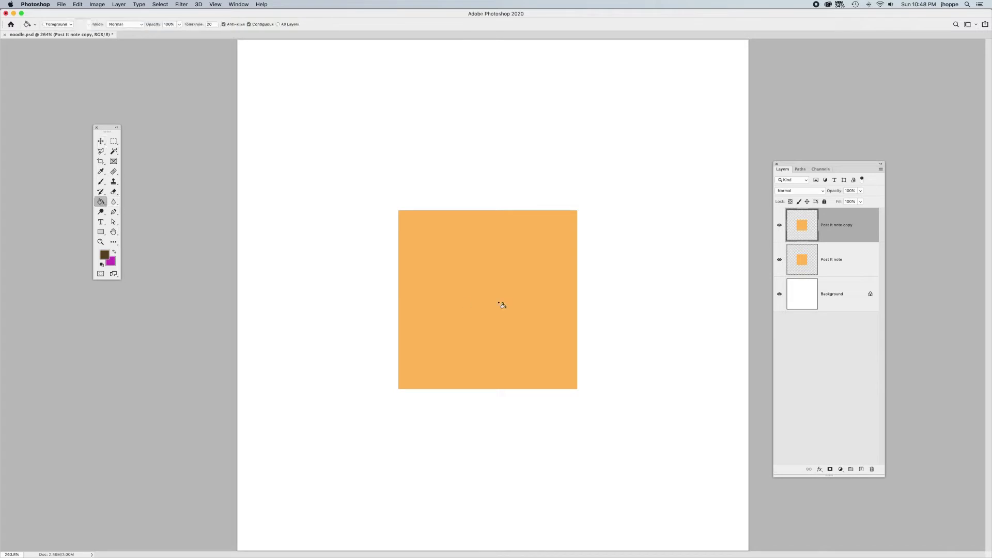
{"action": "left_click", "coordinate": [513, 305]}
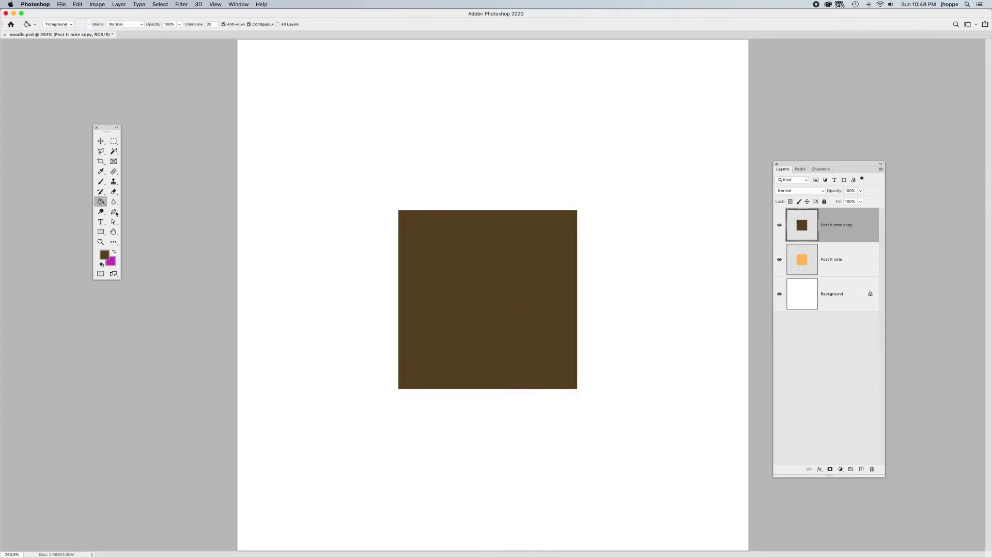
Rename the copy 'Shadow' and move it below the Post It note layer
{"action": "left_click", "coordinate": [101, 141]}
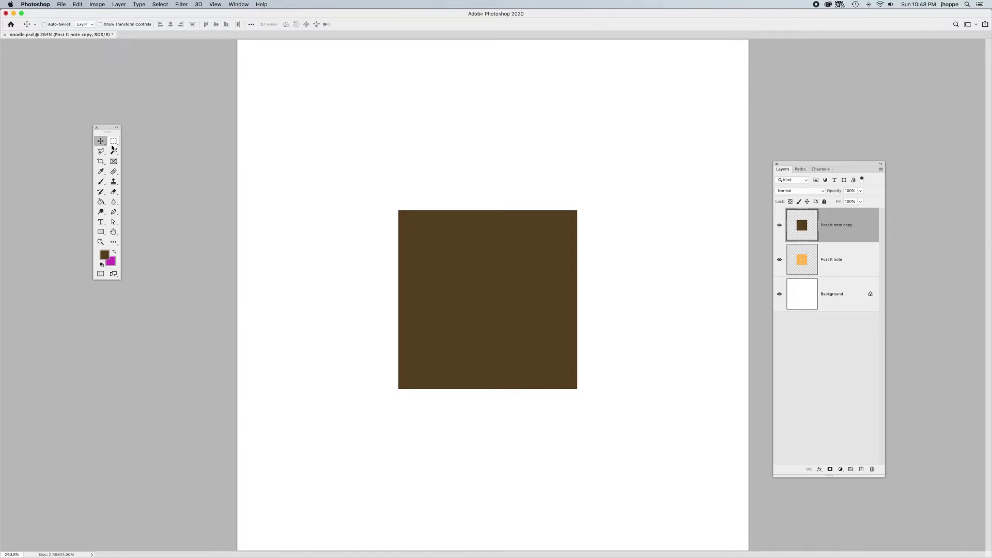
{"action": "double_click", "coordinate": [846, 224]}
{"action": "type", "text": "Shadow"}
{"action": "key", "text": "Return"}
{"action": "left_click_drag", "start_coordinate": [859, 227], "coordinate": [855, 276]}
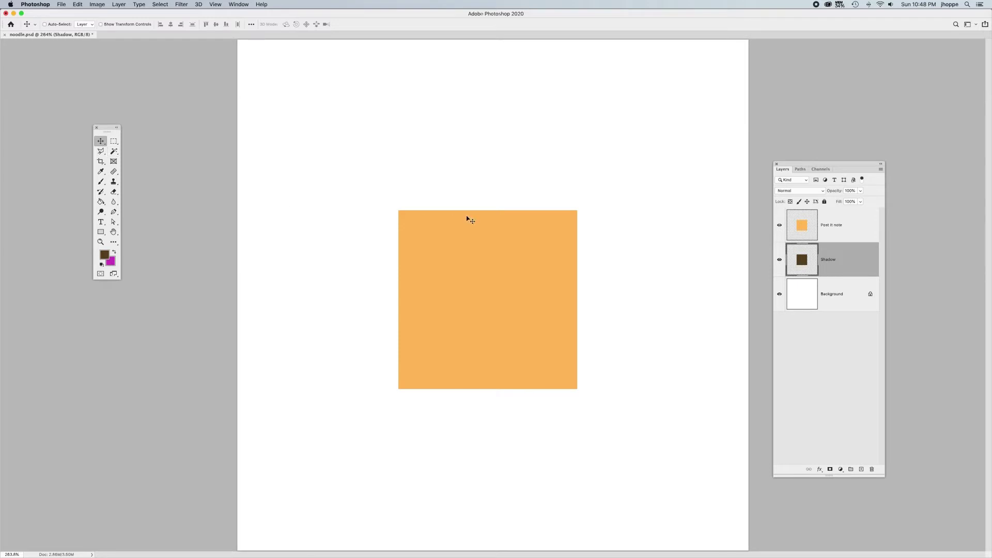
Nudge the Shadow layer down-right, hide it, and load the note's outline as a selection
{"action": "mouse_move", "coordinate": [492, 259]}
{"action": "left_mouse_down"}
{"action": "mouse_move", "coordinate": [518, 275]}
{"action": "mouse_move", "coordinate": [485, 270]}
{"action": "mouse_move", "coordinate": [499, 244]}
{"action": "mouse_move", "coordinate": [509, 268]}
{"action": "mouse_move", "coordinate": [499, 268]}
{"action": "left_mouse_up"}
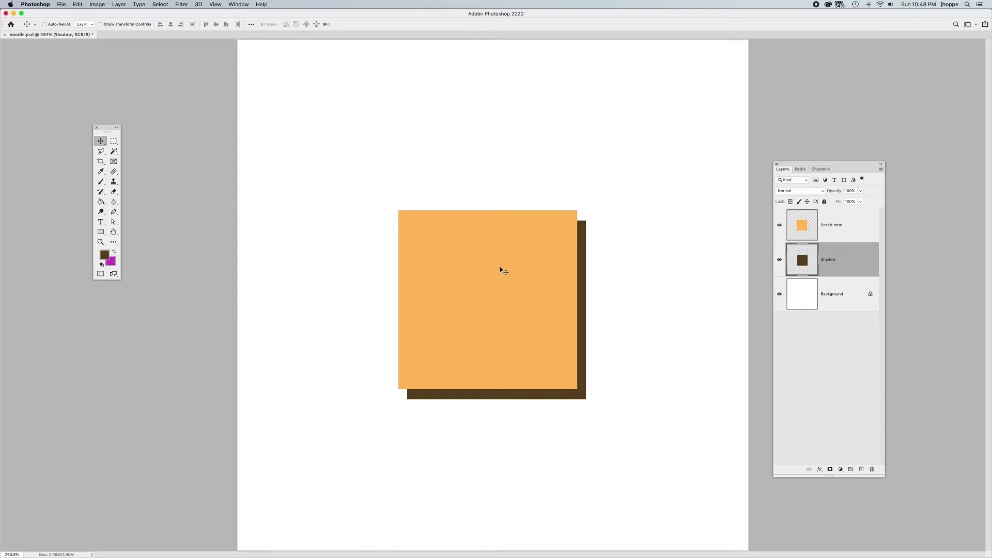
{"action": "left_click", "coordinate": [779, 260]}
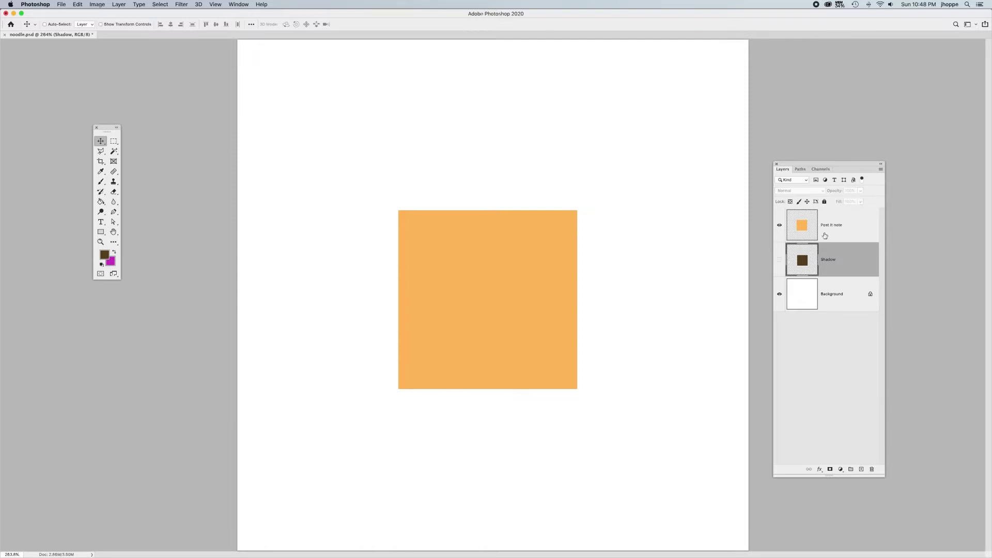
{"action": "left_click", "coordinate": [797, 226]}
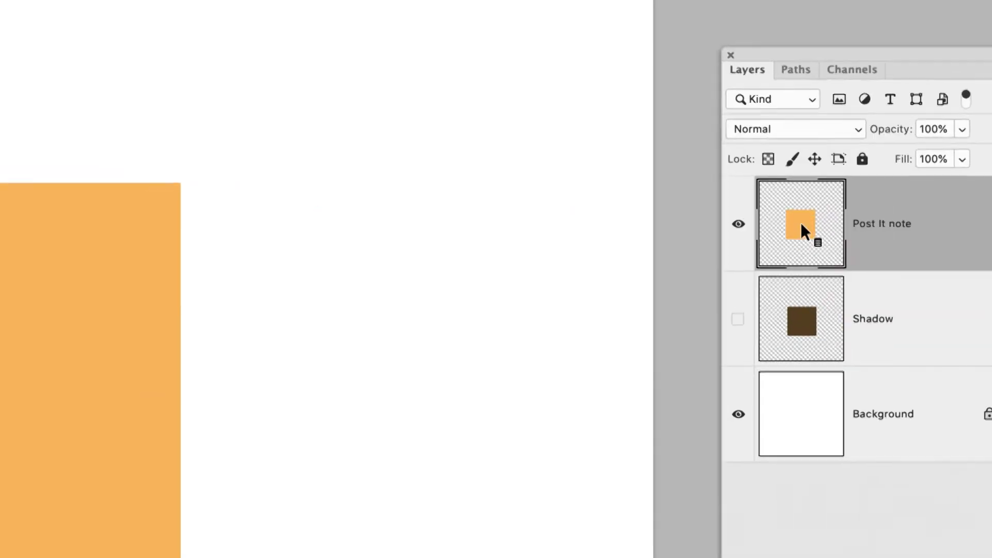
{"action": "left_click", "coordinate": [801, 227], "text": "super"}
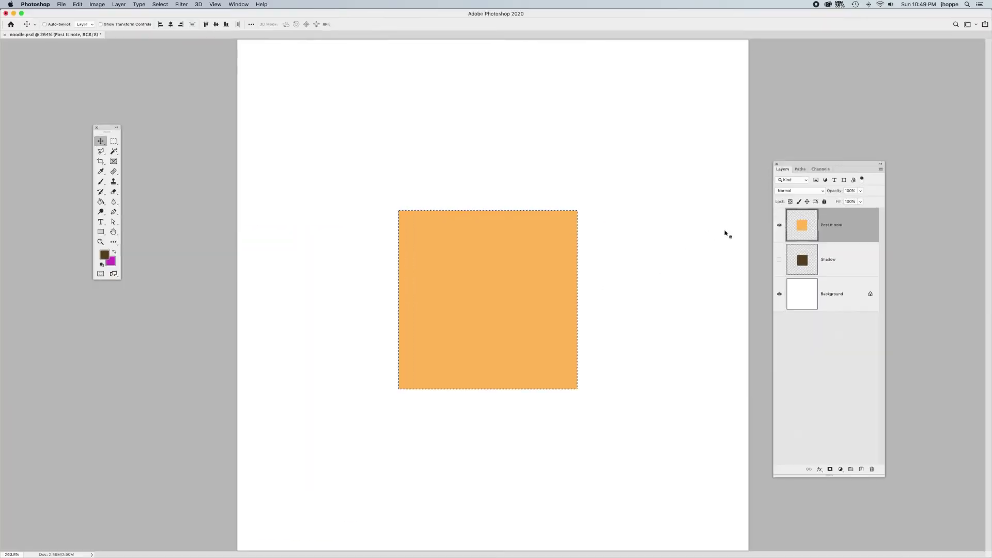
{"action": "left_click", "coordinate": [779, 224]}
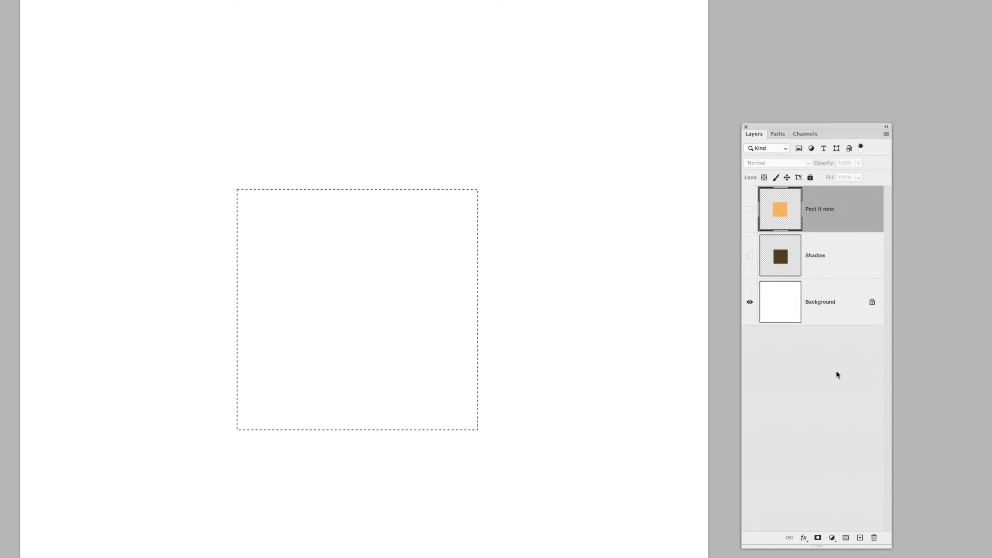
{"action": "left_click", "coordinate": [860, 538]}
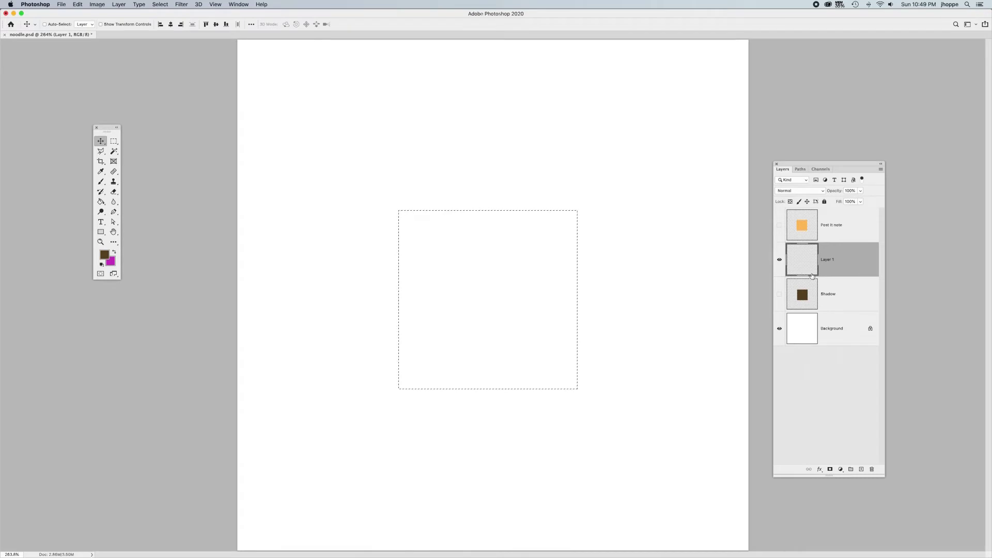
{"action": "left_click", "coordinate": [101, 201]}
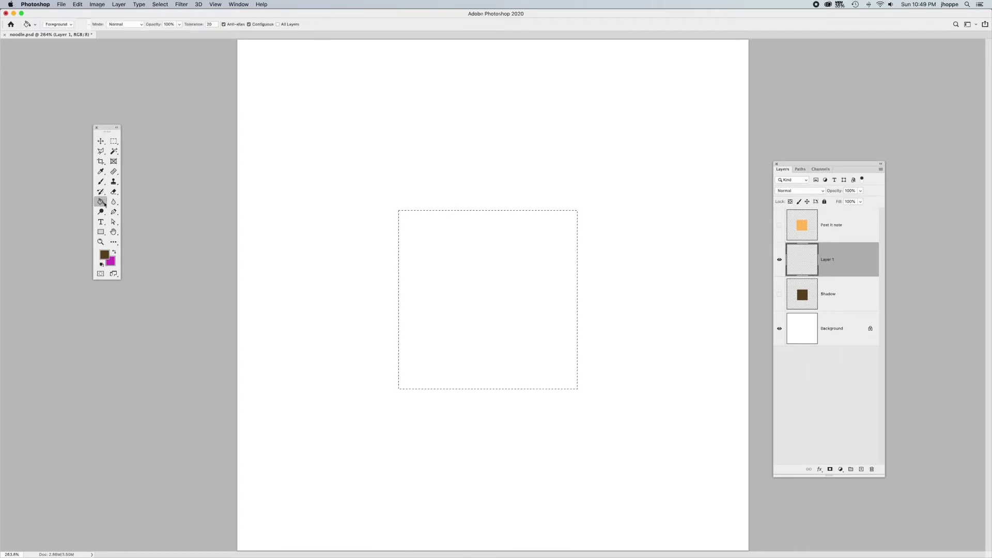
{"action": "left_click", "coordinate": [475, 324]}
{"action": "left_click", "coordinate": [101, 141]}
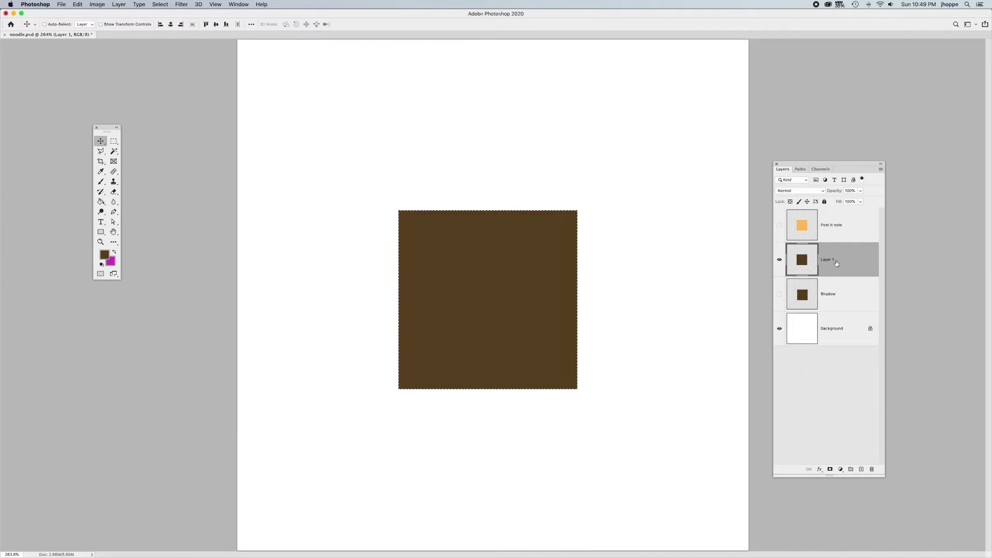
{"action": "key", "text": "super+d"}
{"action": "key", "text": "BackSpace"}
{"action": "left_click", "coordinate": [778, 259]}
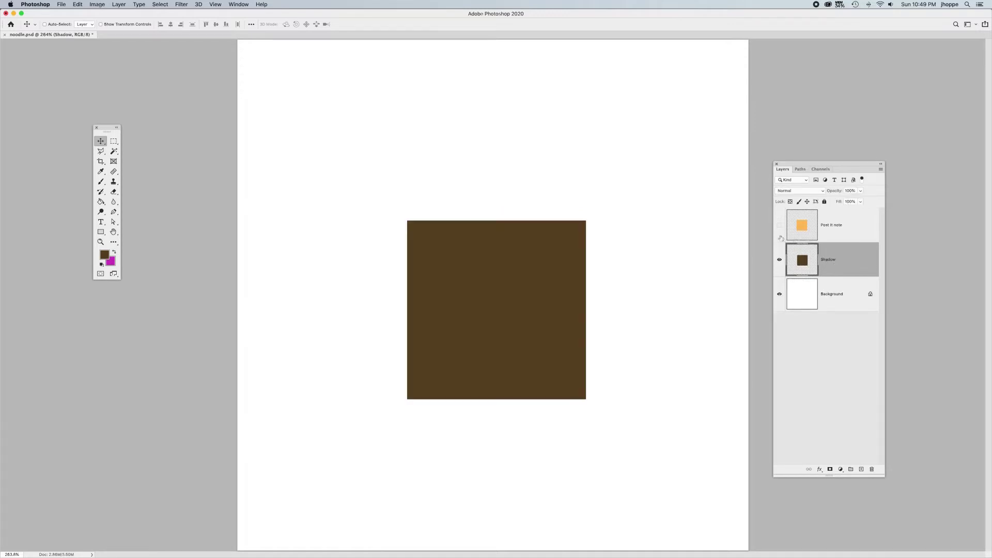
{"action": "left_click", "coordinate": [779, 226]}
{"action": "left_click", "coordinate": [779, 259]}
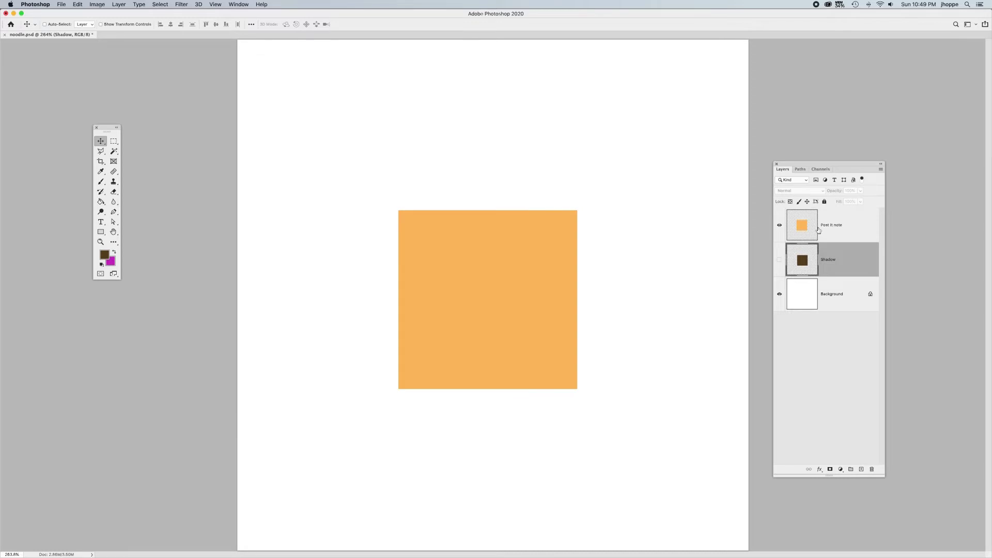
{"action": "left_click", "coordinate": [819, 229]}
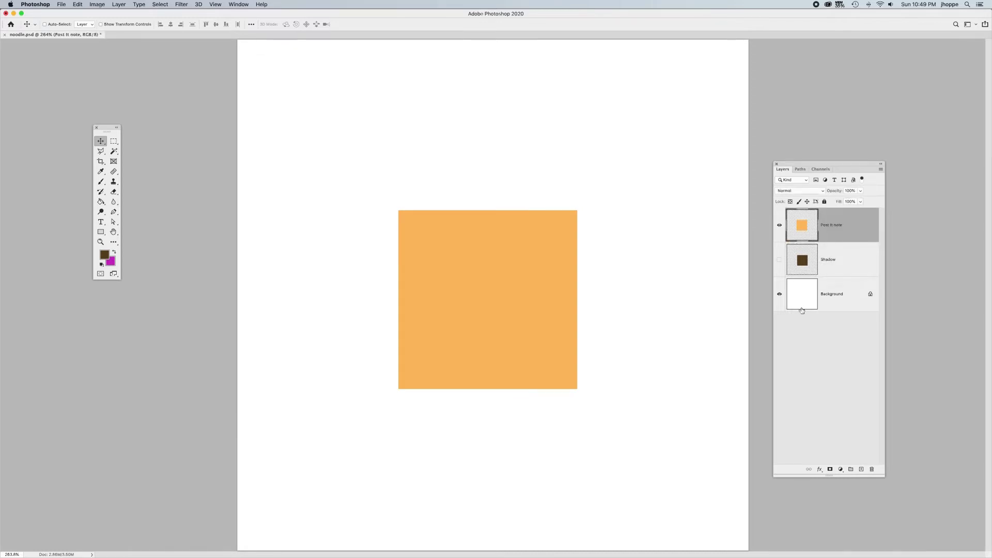
Add a Drop Shadow to the note, coloured dark brown darkened from the sampled orange
{"action": "left_click_drag", "start_coordinate": [827, 475], "coordinate": [843, 358]}
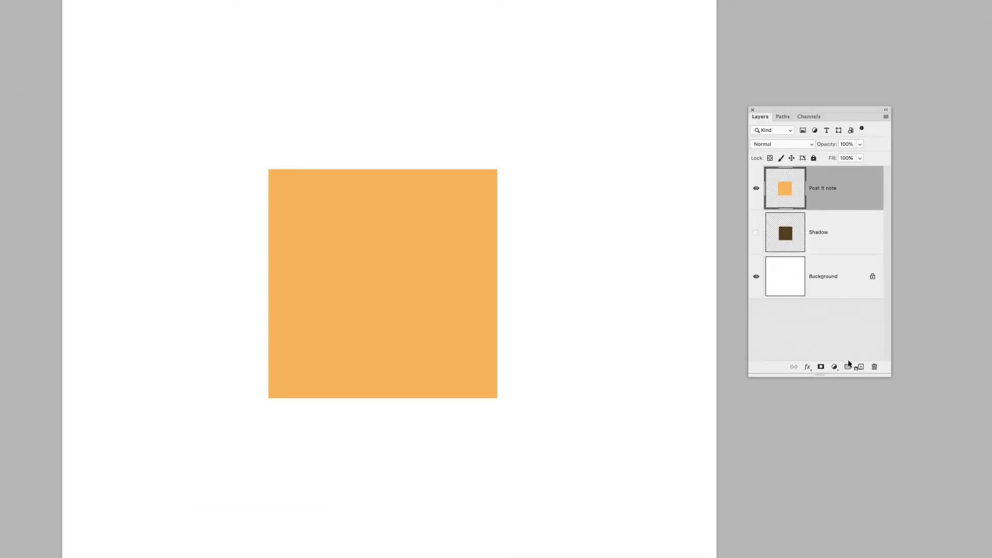
{"action": "left_click", "coordinate": [819, 365]}
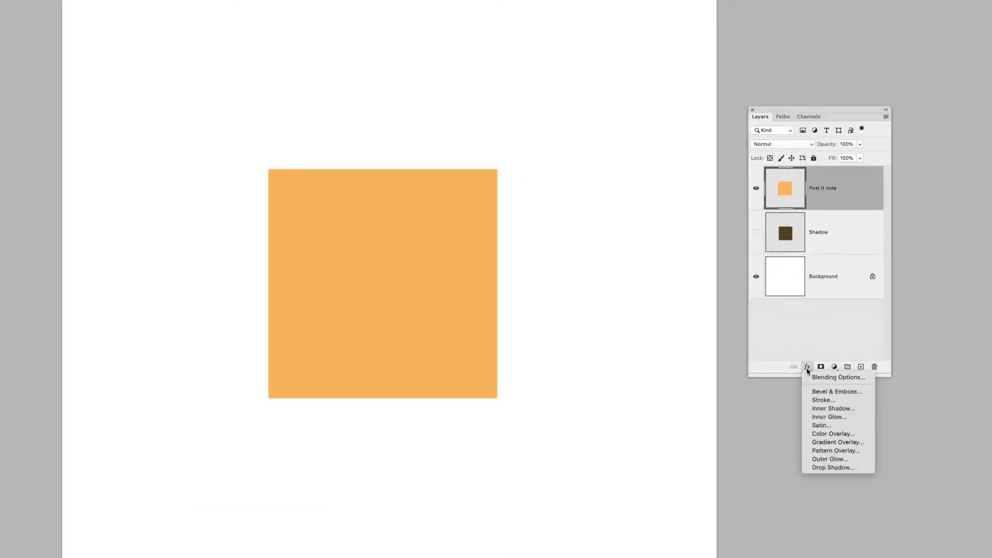
{"action": "left_click", "coordinate": [827, 468]}
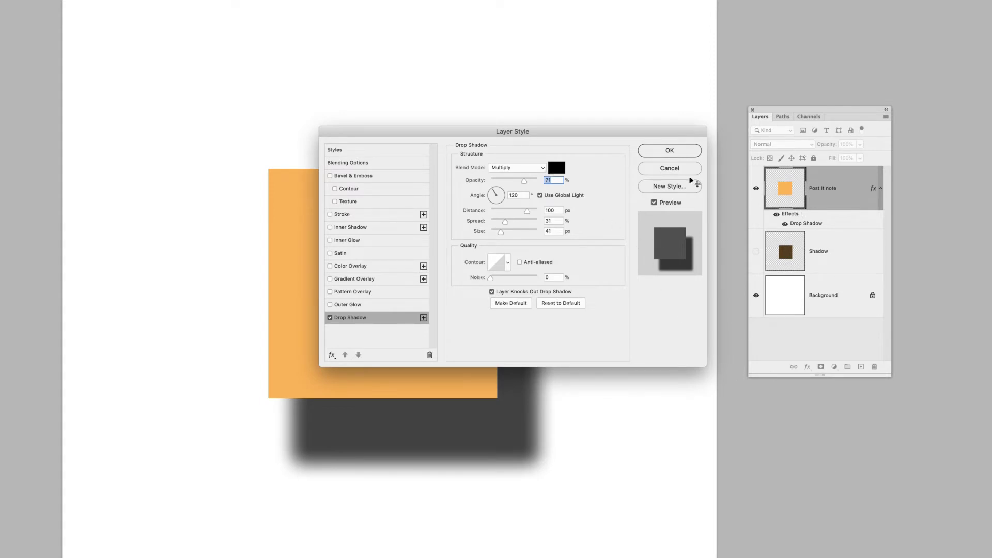
{"action": "left_click_drag", "start_coordinate": [524, 181], "coordinate": [516, 183]}
{"action": "left_click", "coordinate": [557, 167]}
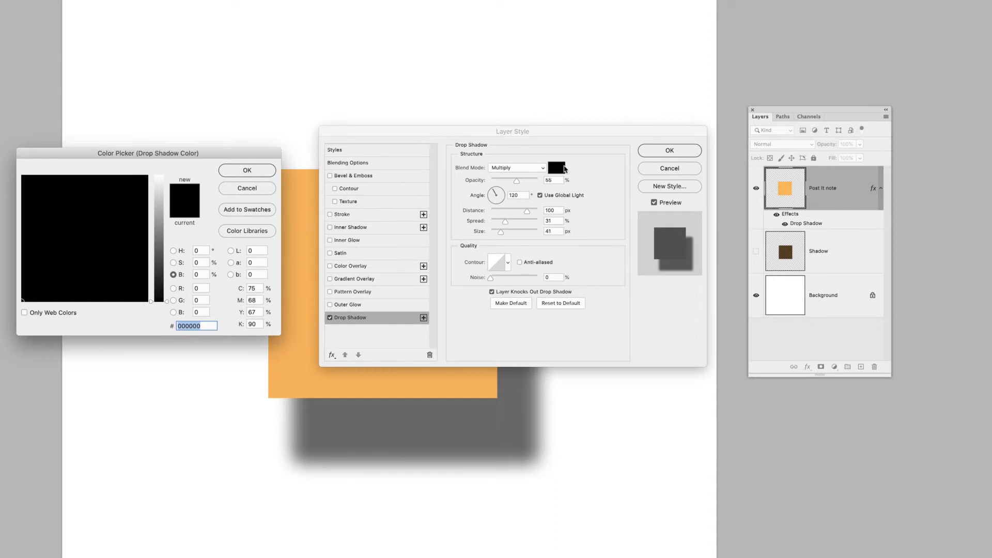
{"action": "left_click", "coordinate": [303, 299]}
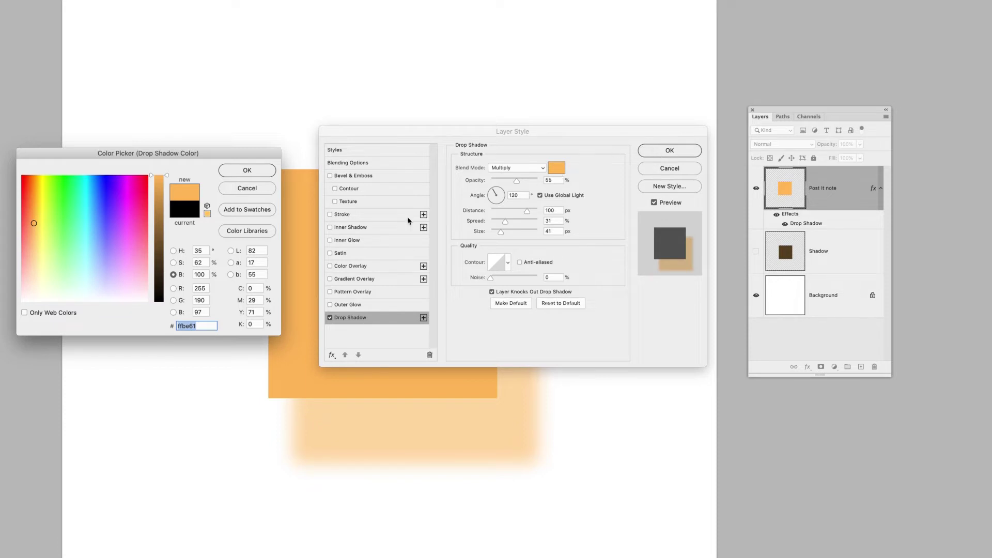
{"action": "left_click_drag", "start_coordinate": [167, 176], "coordinate": [167, 253]}
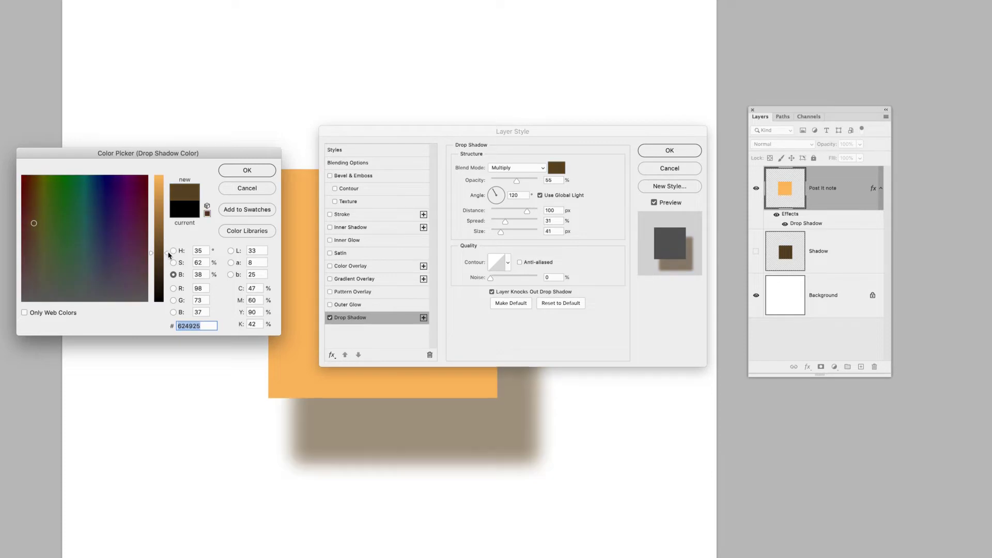
{"action": "left_click", "coordinate": [247, 170]}
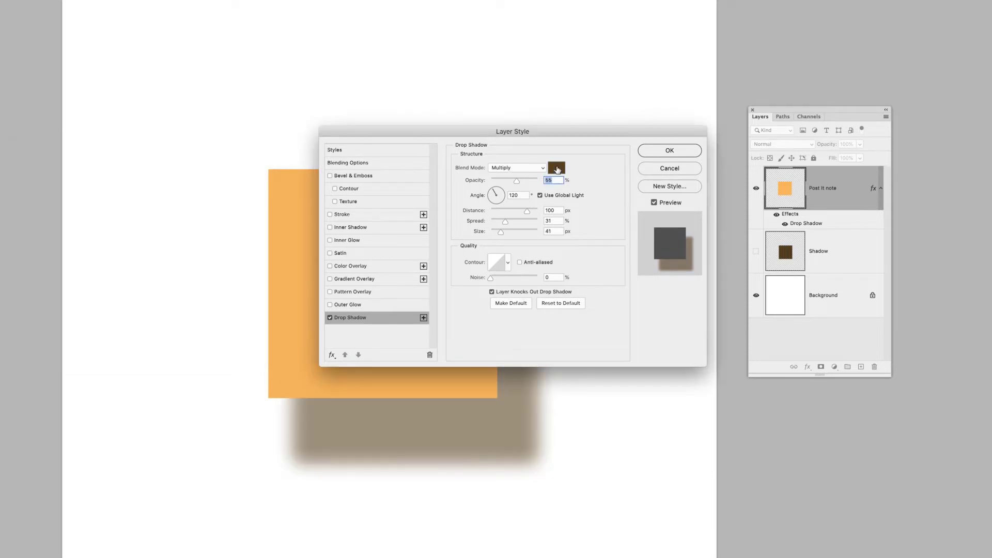
{"action": "left_click", "coordinate": [557, 168]}
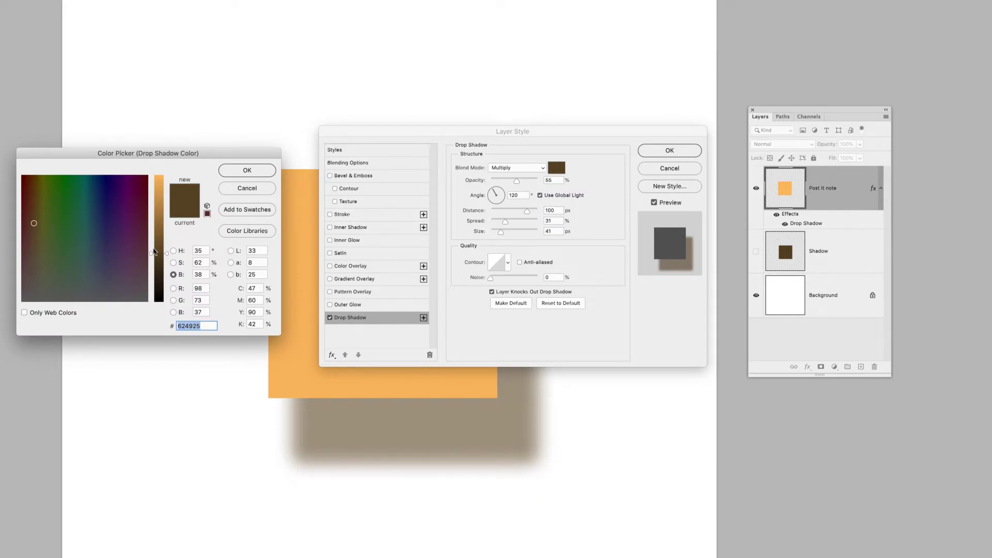
{"action": "left_click_drag", "start_coordinate": [166, 253], "coordinate": [167, 263]}
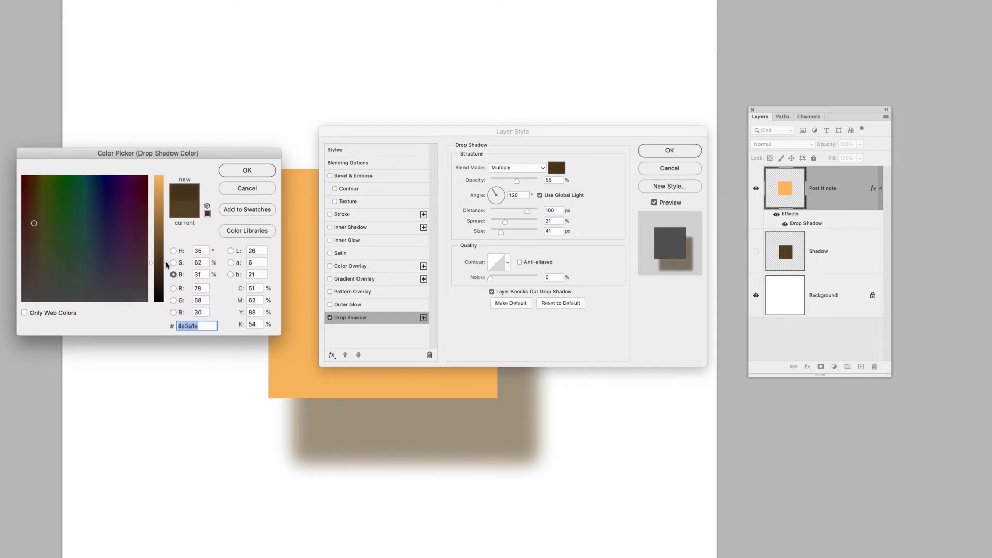
{"action": "left_click", "coordinate": [272, 171]}
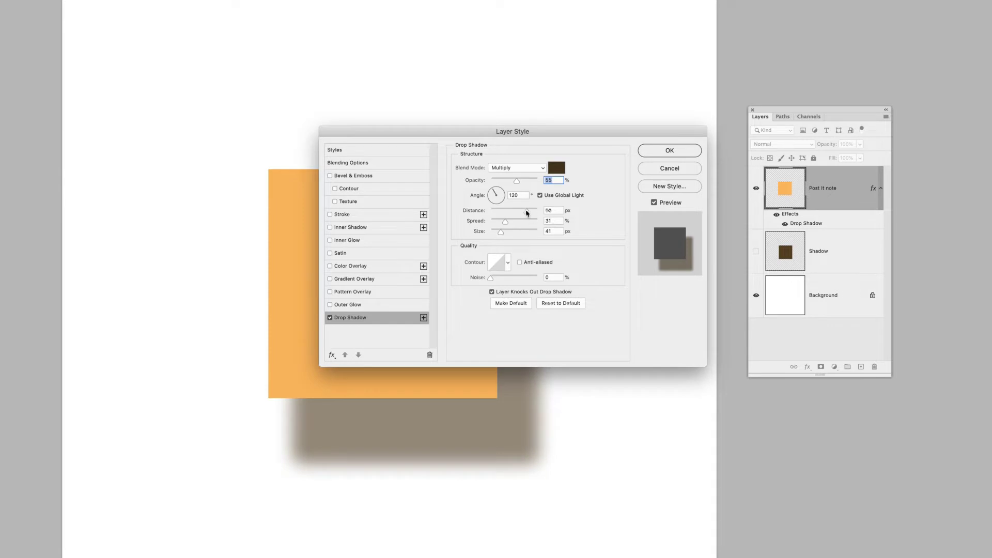
Set the shadow to Distance 57, Spread 23, Size 49, Multiply, higher opacity, and apply
{"action": "left_click_drag", "start_coordinate": [528, 213], "coordinate": [502, 233]}
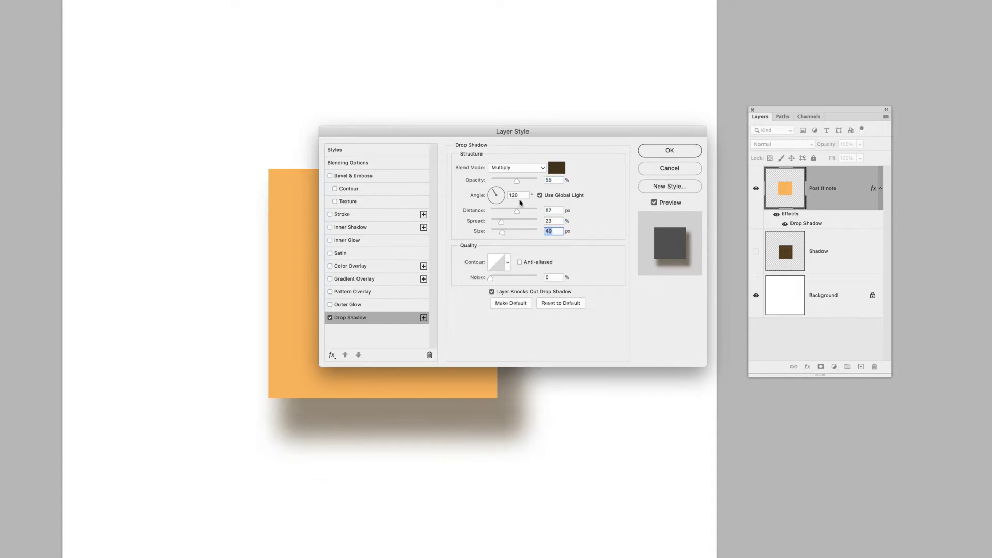
{"action": "left_click", "coordinate": [526, 169]}
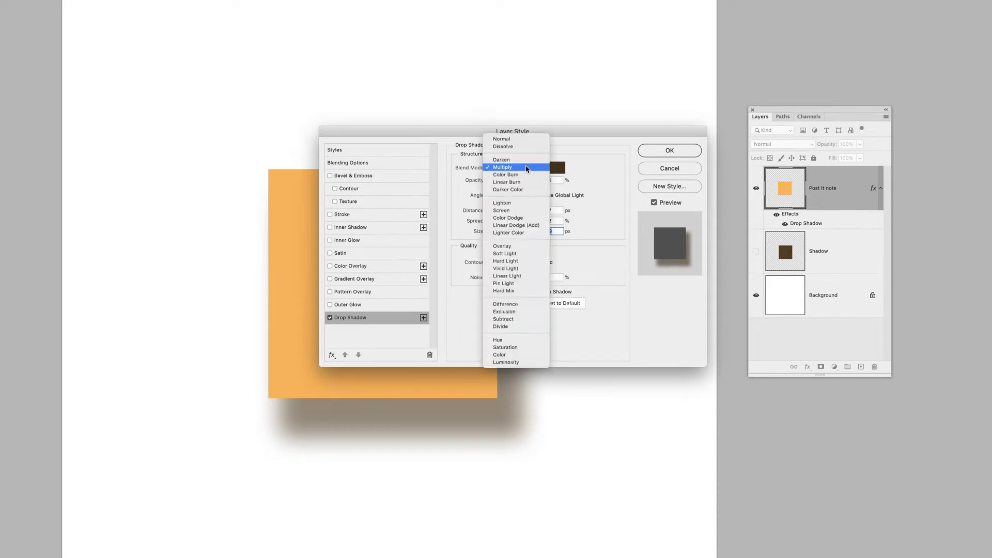
{"action": "left_click", "coordinate": [527, 169]}
{"action": "left_click_drag", "start_coordinate": [519, 182], "coordinate": [542, 182]}
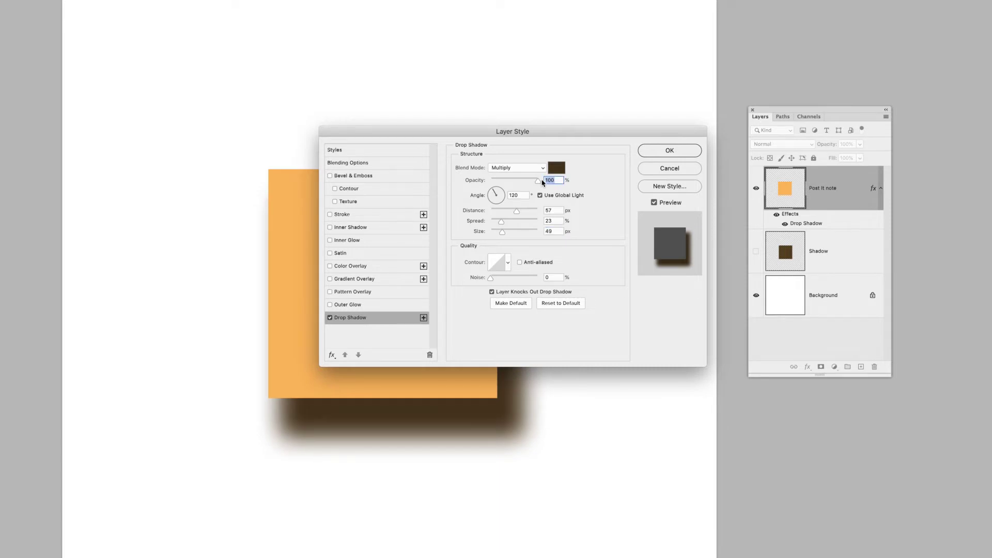
{"action": "left_click", "coordinate": [668, 152]}
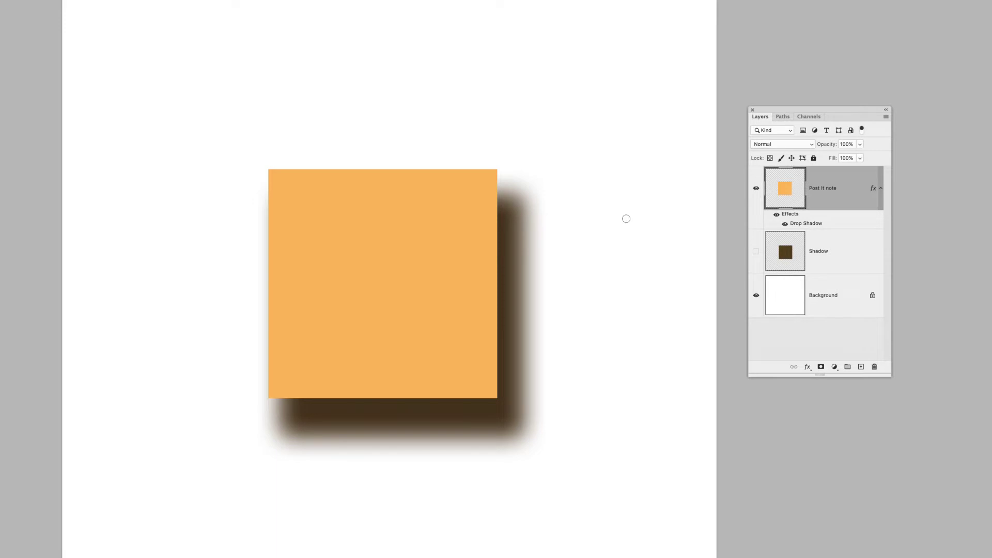
{"action": "key", "text": "bracketright"}
{"action": "key", "text": "bracketright"}
{"action": "key", "text": "bracketright"}
{"action": "key", "text": "bracketright"}
{"action": "key", "text": "bracketright"}
{"action": "key", "text": "bracketright"}
{"action": "key", "text": "bracketright"}
{"action": "key", "text": "bracketright"}
{"action": "left_click_drag", "start_coordinate": [485, 169], "coordinate": [489, 281]}
{"action": "key", "text": "ctrl+z"}
{"action": "mouse_move", "coordinate": [477, 159]}
{"action": "left_mouse_down"}
{"action": "mouse_move", "coordinate": [491, 204]}
{"action": "mouse_move", "coordinate": [496, 396]}
{"action": "left_mouse_up"}
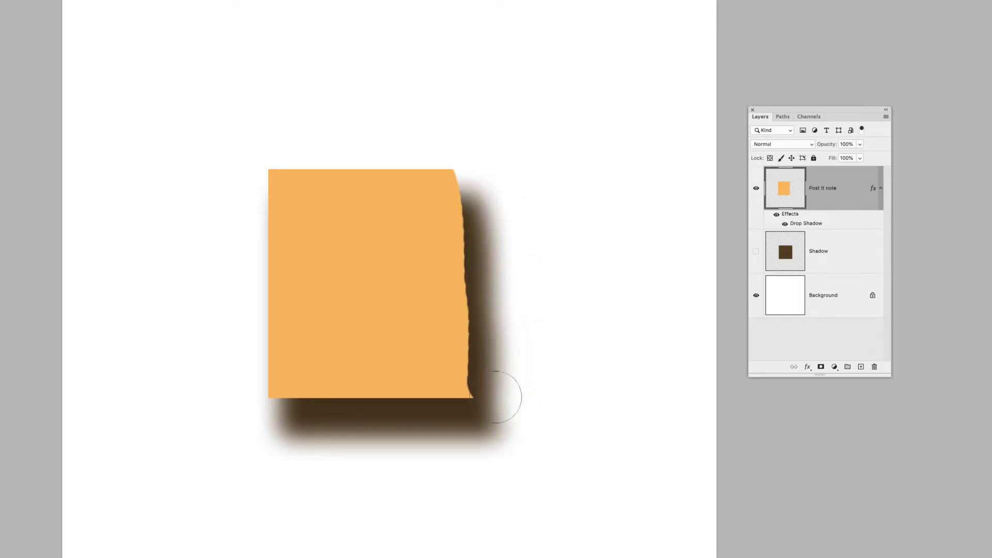
{"action": "key", "text": "ctrl+z"}
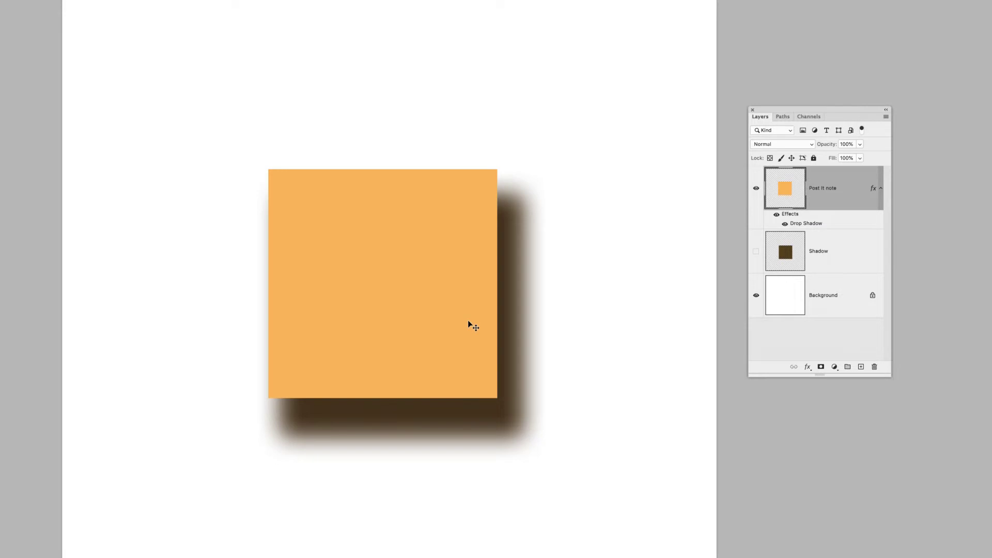
Convert the note's Drop Shadow effect into its own separate layer
{"action": "right_click", "coordinate": [796, 225]}
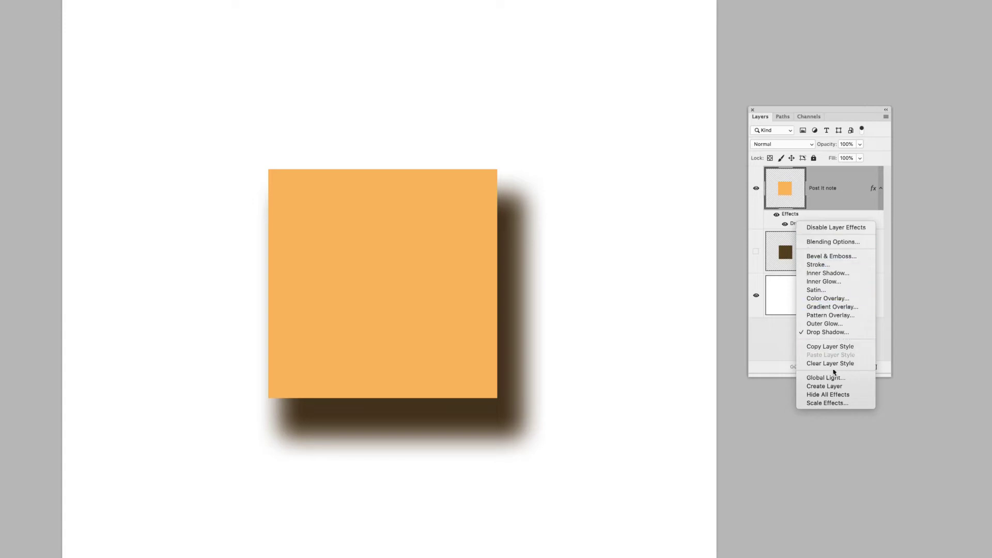
{"action": "left_click", "coordinate": [838, 391]}
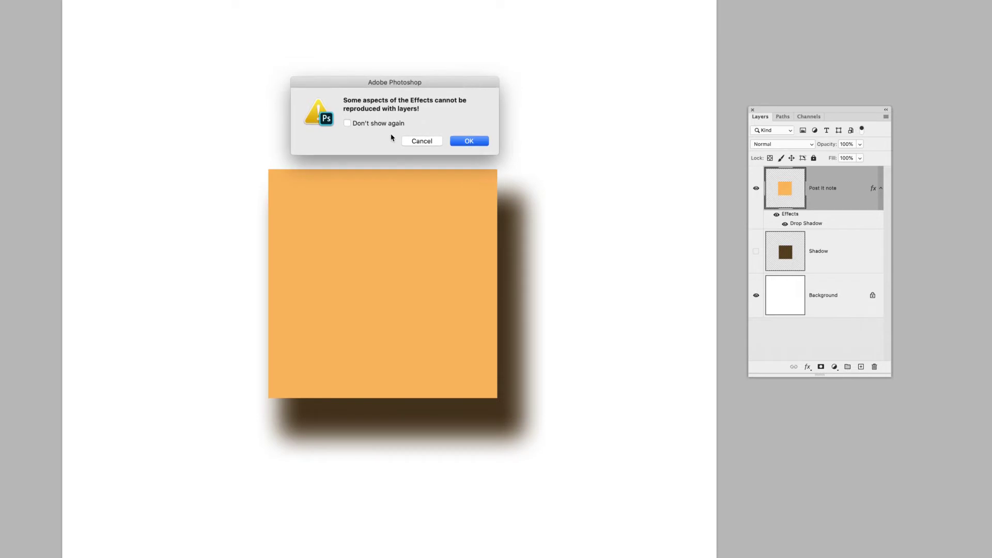
{"action": "left_click", "coordinate": [469, 142]}
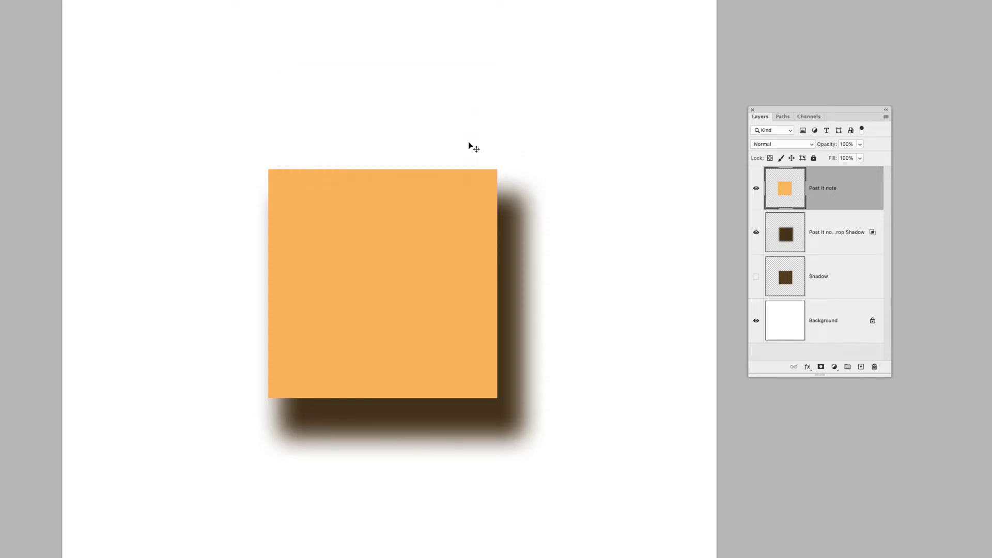
{"action": "left_click", "coordinate": [842, 228]}
{"action": "left_click_drag", "start_coordinate": [401, 277], "coordinate": [435, 243]}
Hide the new drop shadow layer and show the Shadow layer
{"action": "left_click", "coordinate": [755, 232]}
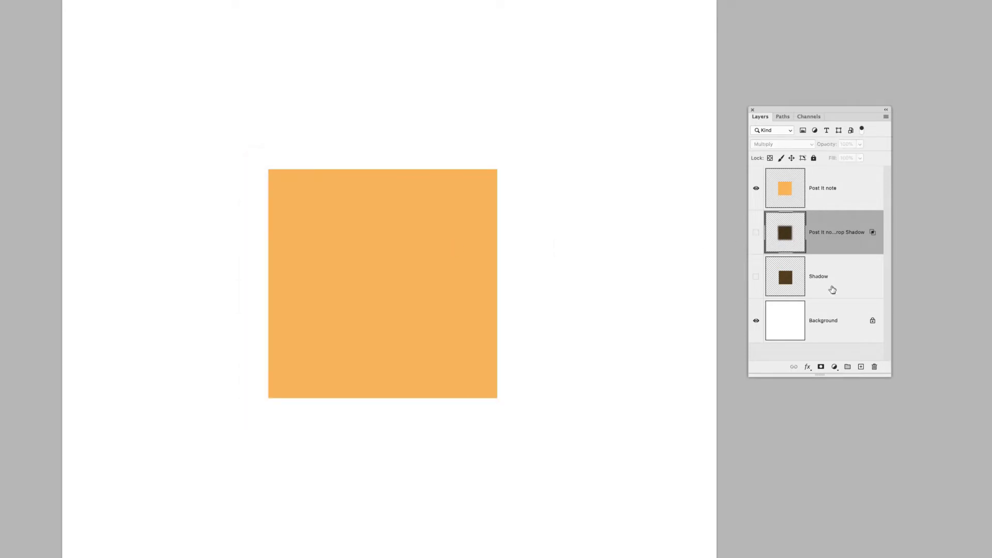
{"action": "left_click", "coordinate": [829, 288]}
{"action": "left_click", "coordinate": [755, 277]}
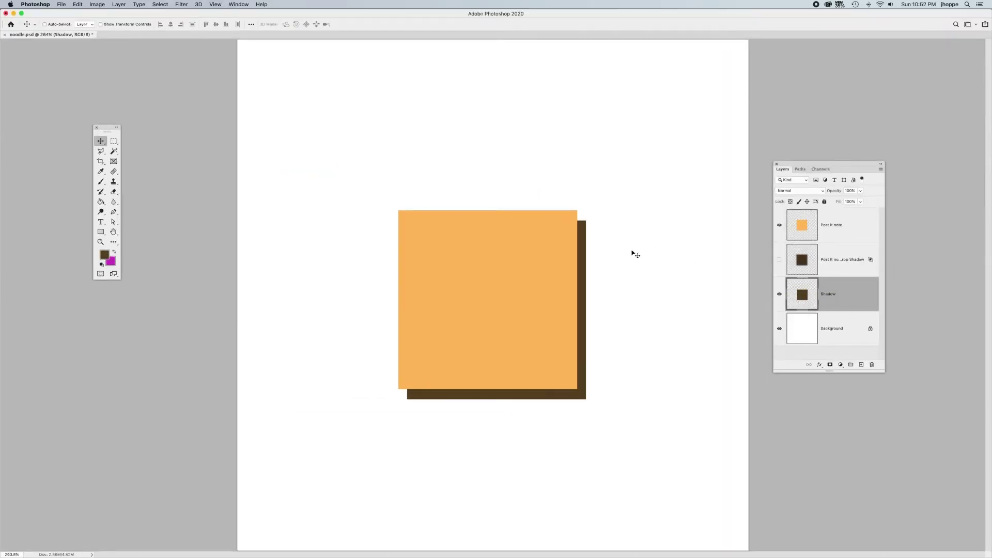
Apply a Gaussian Blur with radius 8.0 pixels to the Shadow layer
{"action": "left_click", "coordinate": [178, 4]}
{"action": "mouse_move", "coordinate": [179, 98]}
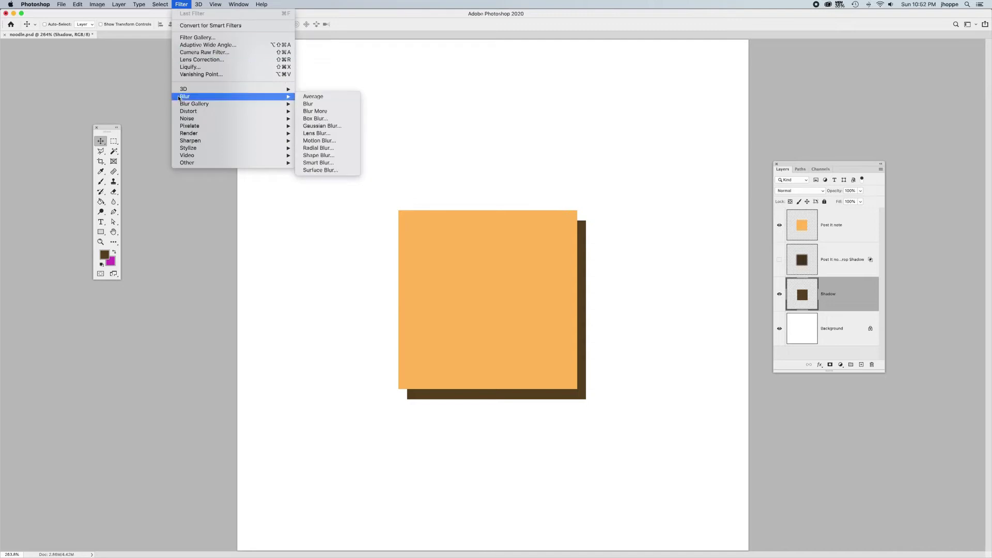
{"action": "left_click", "coordinate": [336, 127]}
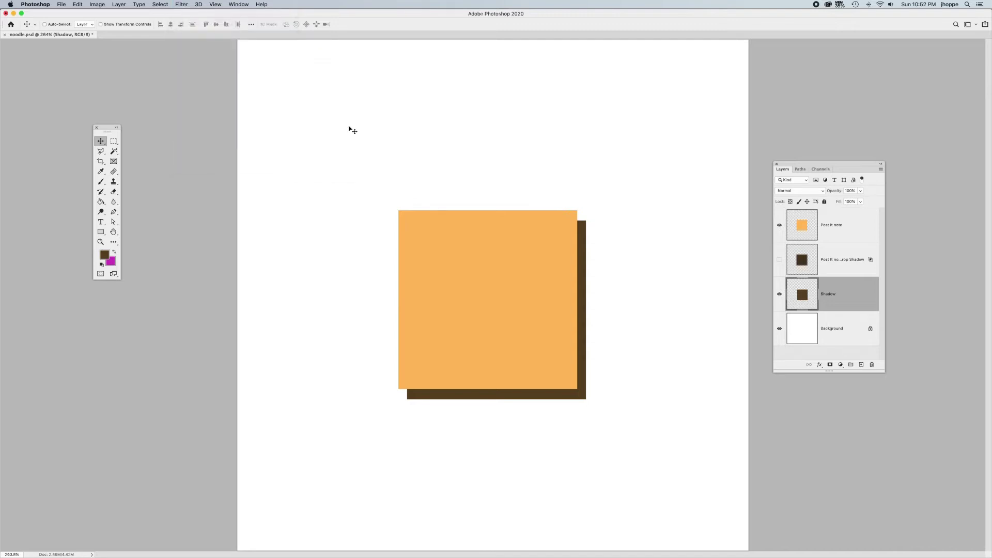
{"action": "mouse_move", "coordinate": [605, 128]}
{"action": "left_mouse_down"}
{"action": "mouse_move", "coordinate": [568, 93]}
{"action": "mouse_move", "coordinate": [596, 127]}
{"action": "left_mouse_up"}
{"action": "left_click_drag", "start_coordinate": [563, 183], "coordinate": [585, 181]}
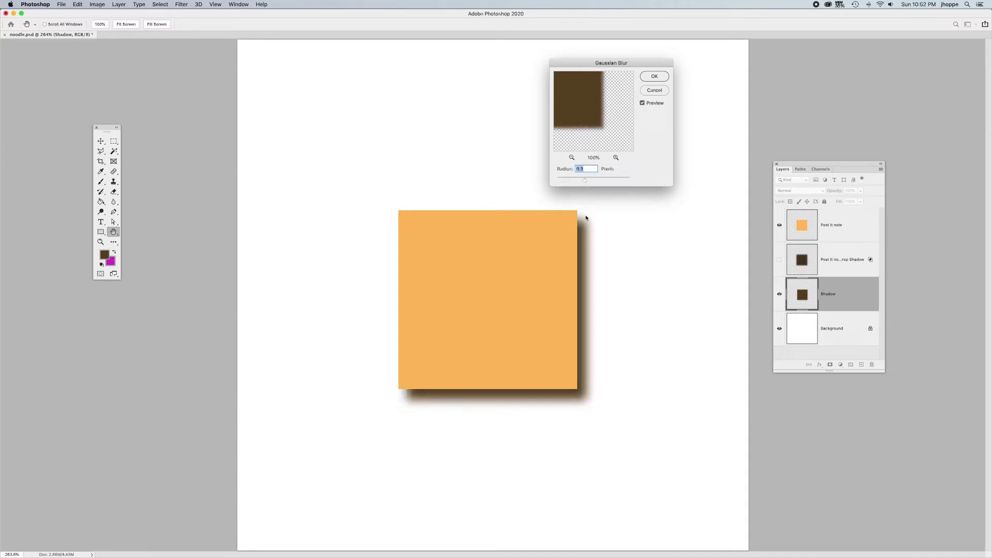
{"action": "left_click", "coordinate": [652, 77]}
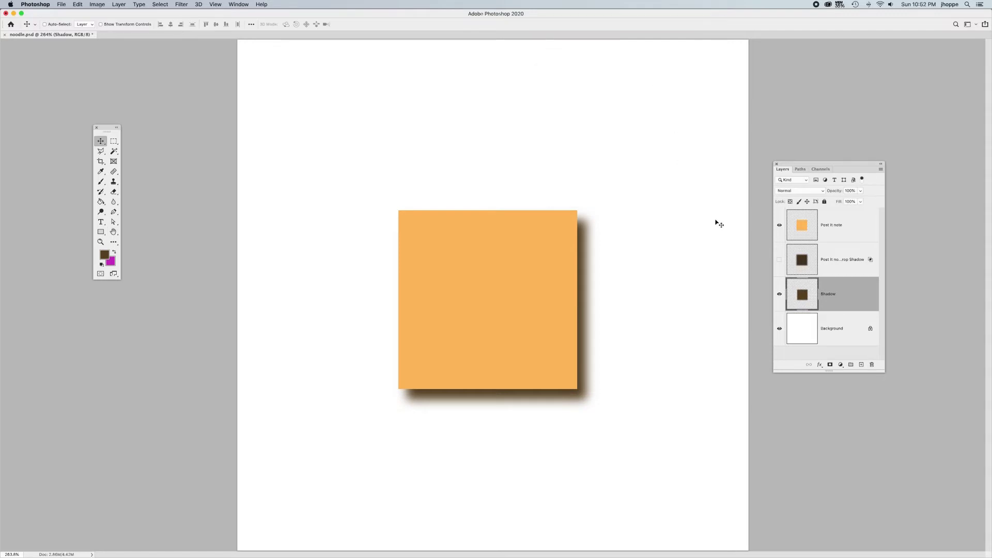
{"action": "left_click", "coordinate": [856, 232]}
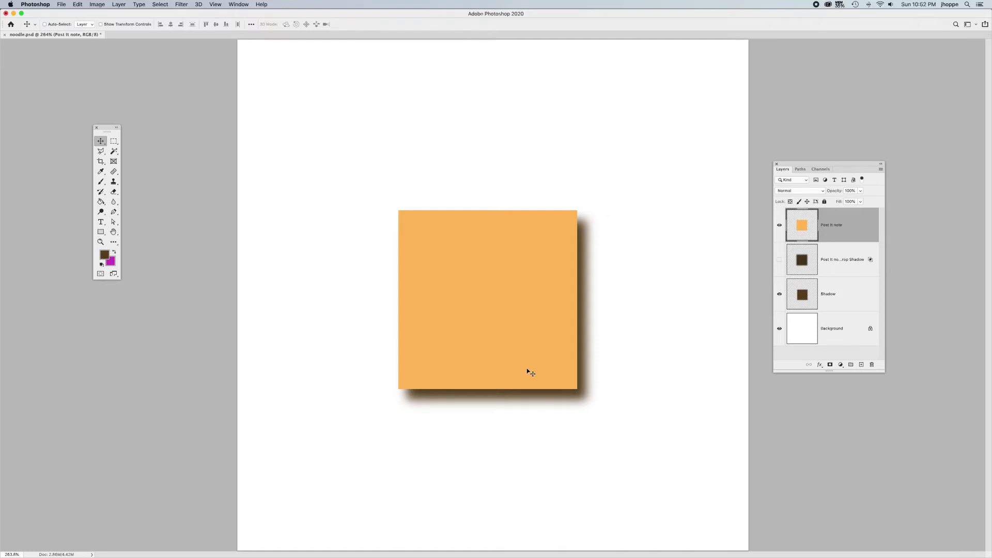
Add a new empty layer and name it 'Shadow'
{"action": "left_click", "coordinate": [861, 364]}
{"action": "double_click", "coordinate": [826, 225]}
{"action": "type", "text": "Shadow"}
{"action": "key", "text": "Return"}
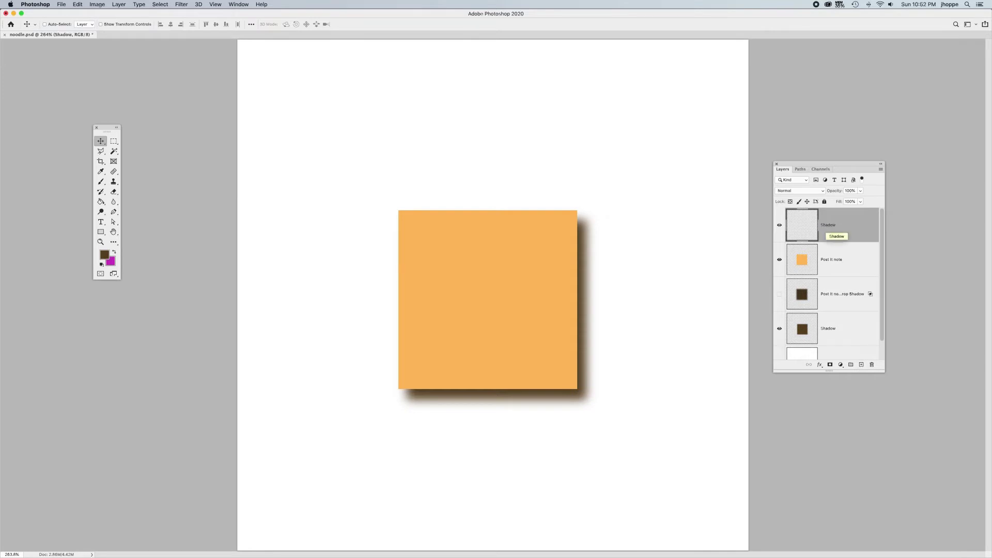
Paint a soft dark dab with a 200 px brush at the note's bottom edge
{"action": "key", "text": "b"}
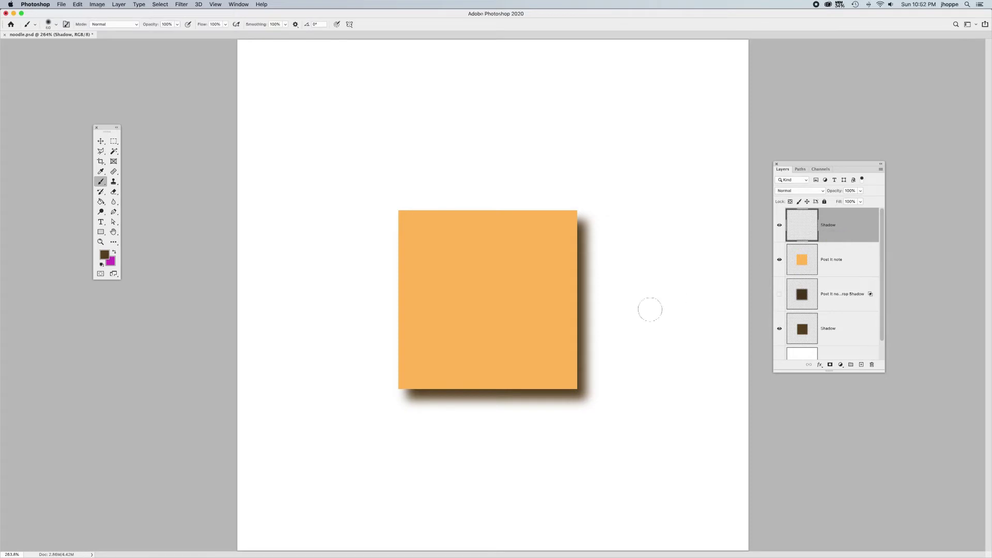
{"action": "key", "text": "bracketright"}
{"action": "key", "text": "bracketright"}
{"action": "key", "text": "bracketright"}
{"action": "key", "text": "bracketright"}
{"action": "key", "text": "bracketright"}
{"action": "key", "text": "bracketright"}
{"action": "key", "text": "bracketright"}
{"action": "left_click_drag", "start_coordinate": [492, 387], "coordinate": [494, 389]}
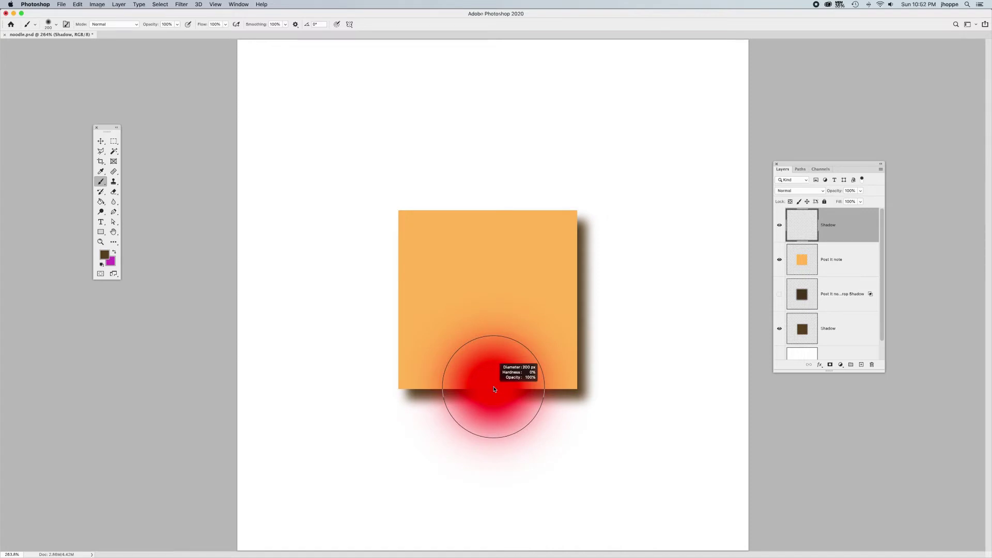
{"action": "left_click_drag", "start_coordinate": [494, 389], "coordinate": [493, 387]}
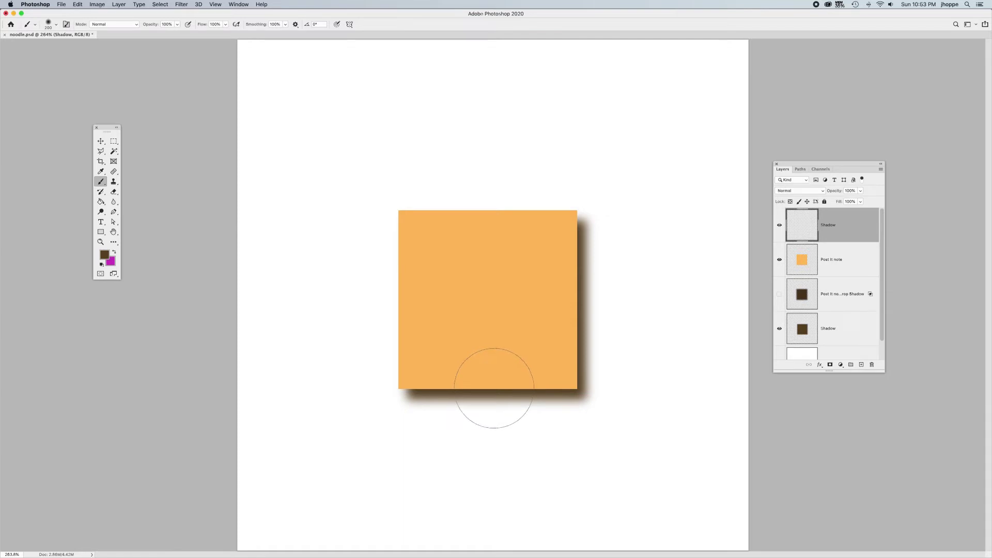
{"action": "left_click", "coordinate": [493, 387]}
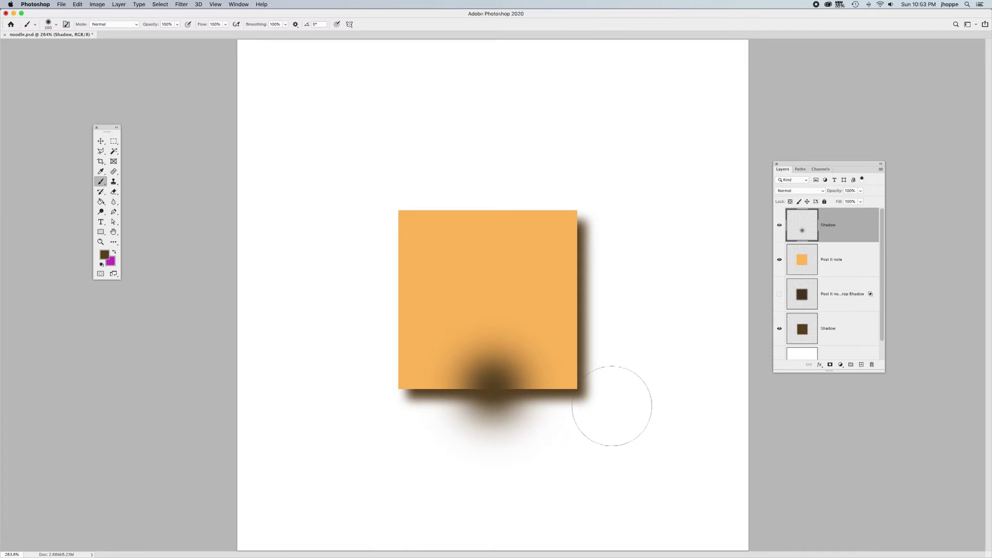
{"action": "left_click", "coordinate": [861, 365]}
Name the new top layer 'Highlights'
{"action": "double_click", "coordinate": [826, 224]}
{"action": "type", "text": "High"}
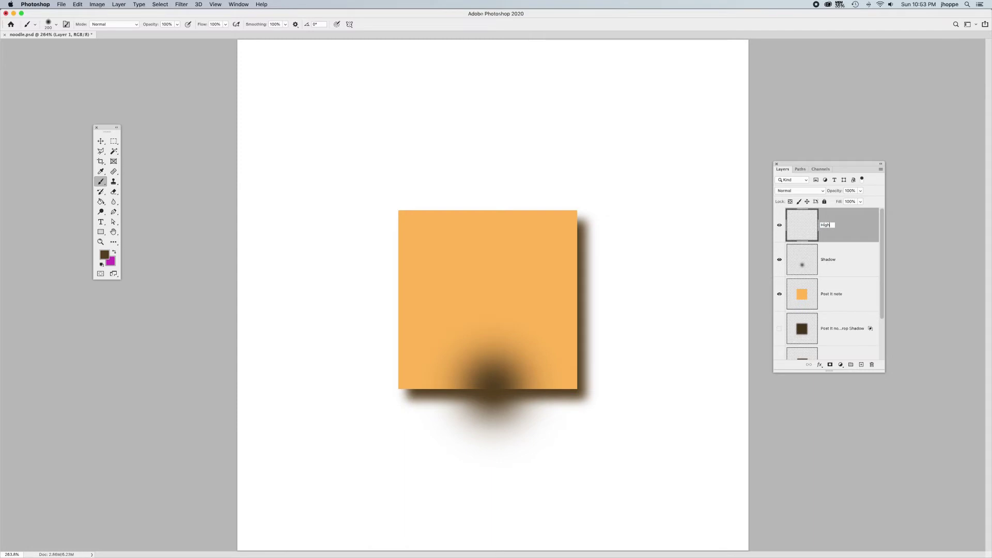
{"action": "type", "text": "lights"}
{"action": "key", "text": "Return"}
Sample the note's orange and lower its saturation to 27% for a light cream
{"action": "left_click", "coordinate": [799, 297]}
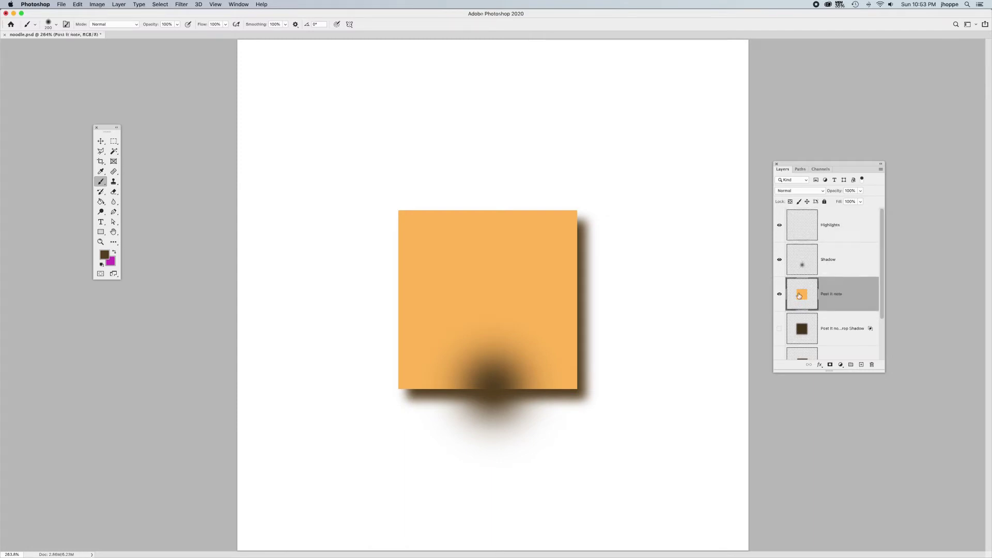
{"action": "left_click", "coordinate": [529, 260], "text": "alt"}
{"action": "left_click", "coordinate": [106, 255]}
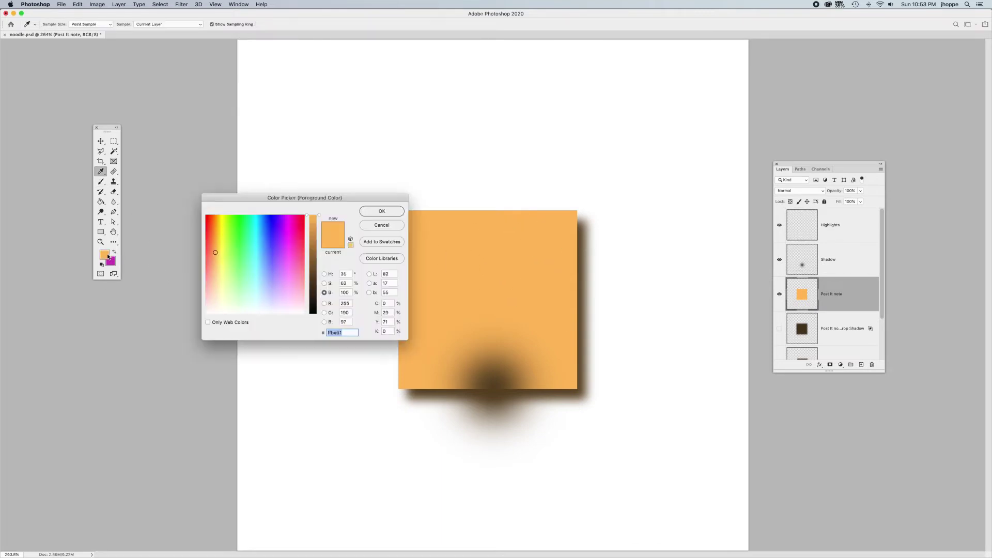
{"action": "left_click", "coordinate": [325, 284]}
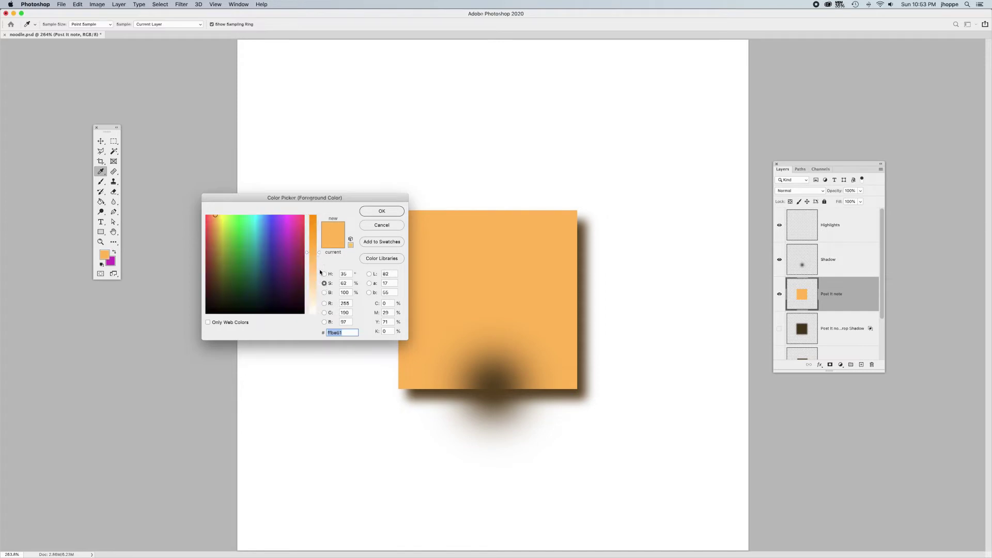
{"action": "left_click_drag", "start_coordinate": [320, 253], "coordinate": [319, 297]}
{"action": "left_click", "coordinate": [382, 211]}
Brush soft cream highlights onto the note's bottom-left and bottom-right corners on Highlights
{"action": "key", "text": "b"}
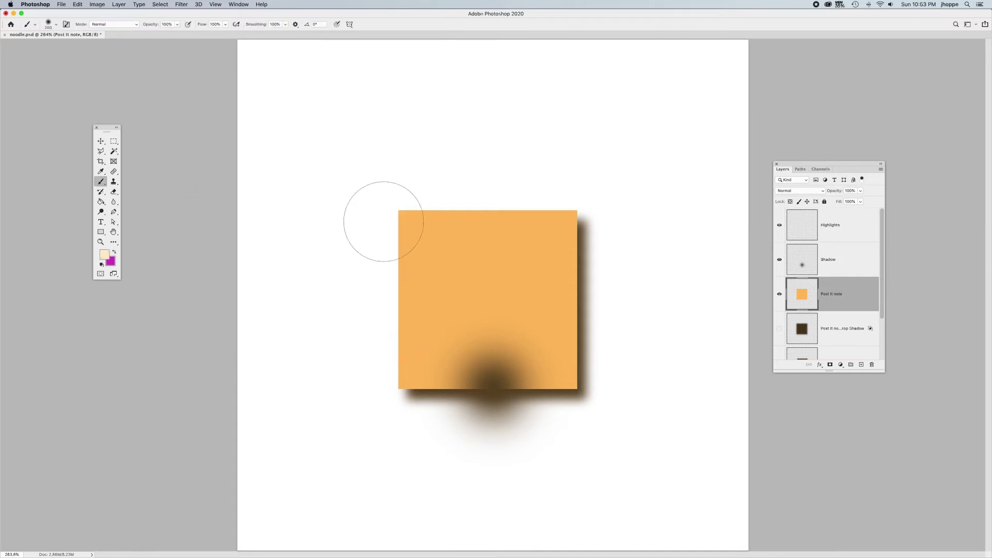
{"action": "left_click", "coordinate": [845, 225]}
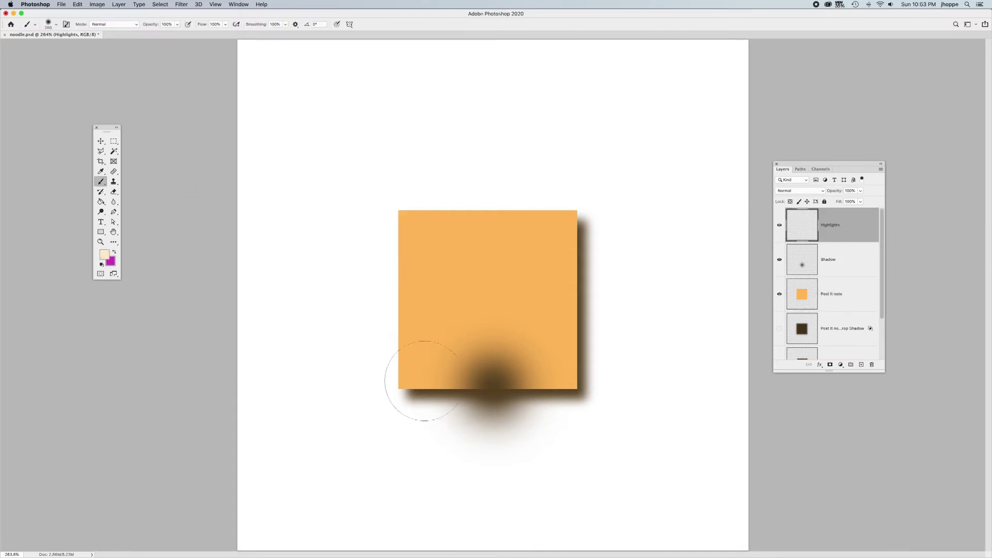
{"action": "left_click", "coordinate": [405, 380]}
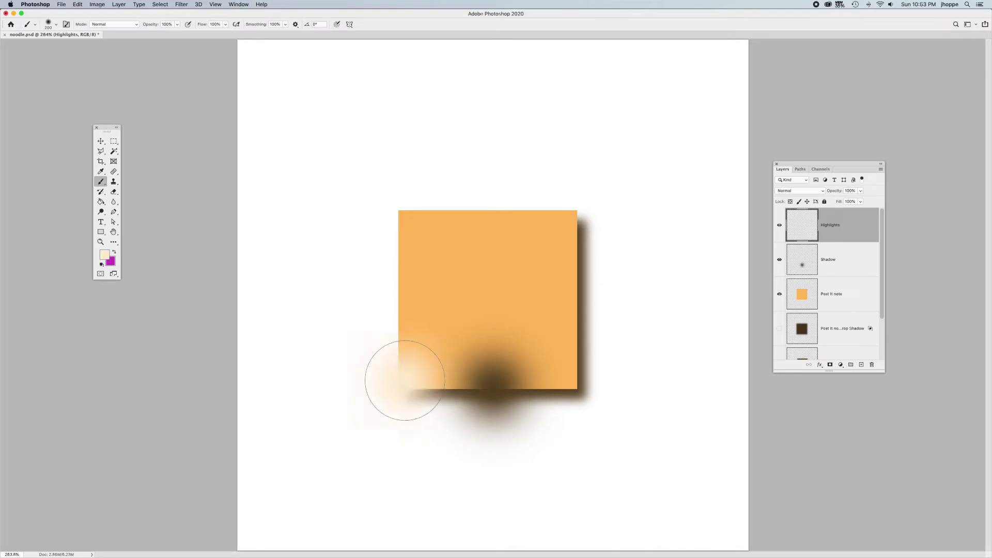
{"action": "left_click", "coordinate": [578, 382]}
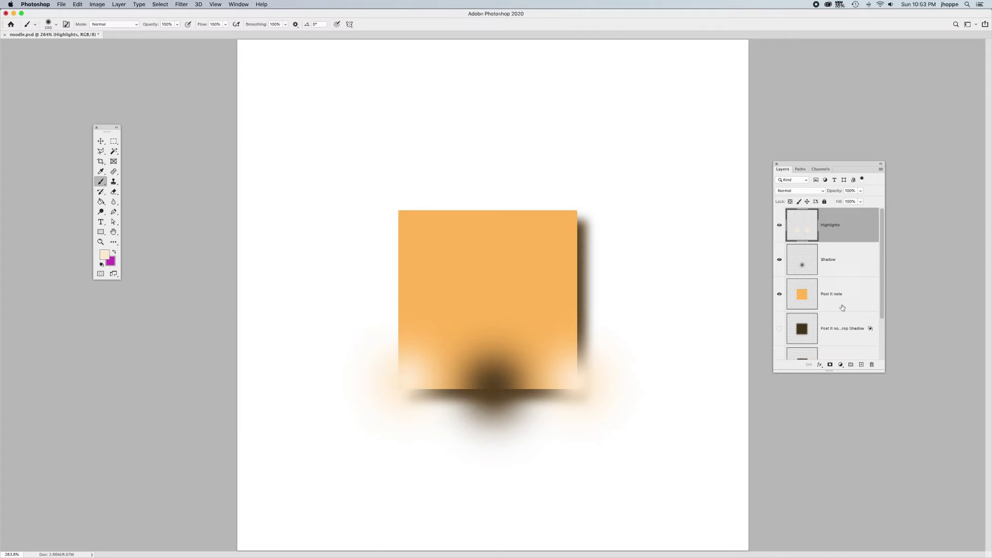
{"action": "key", "text": "v"}
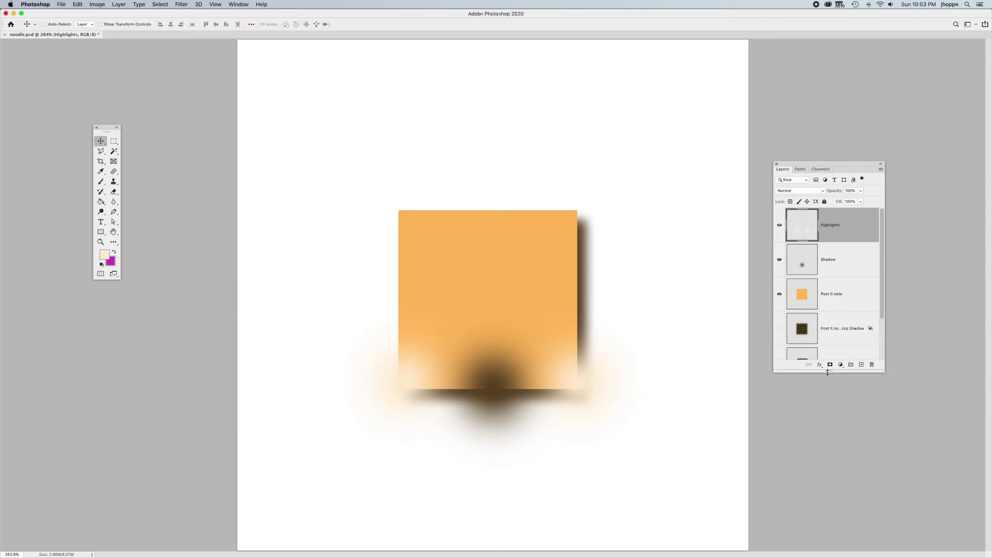
Clip the Shadow and Highlights layers to the Post It note layer
{"action": "left_click_drag", "start_coordinate": [827, 370], "coordinate": [827, 496]}
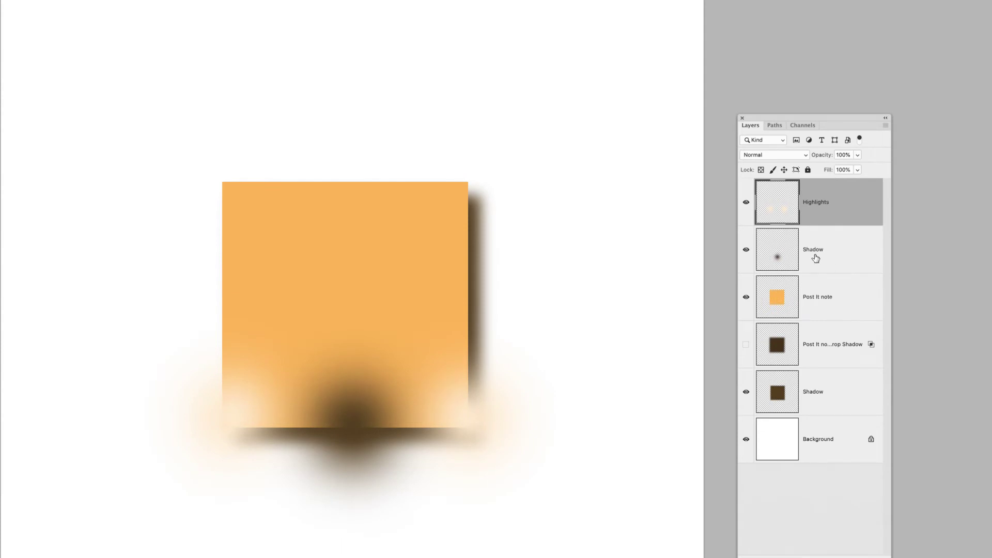
{"action": "left_click", "coordinate": [819, 273], "text": "alt"}
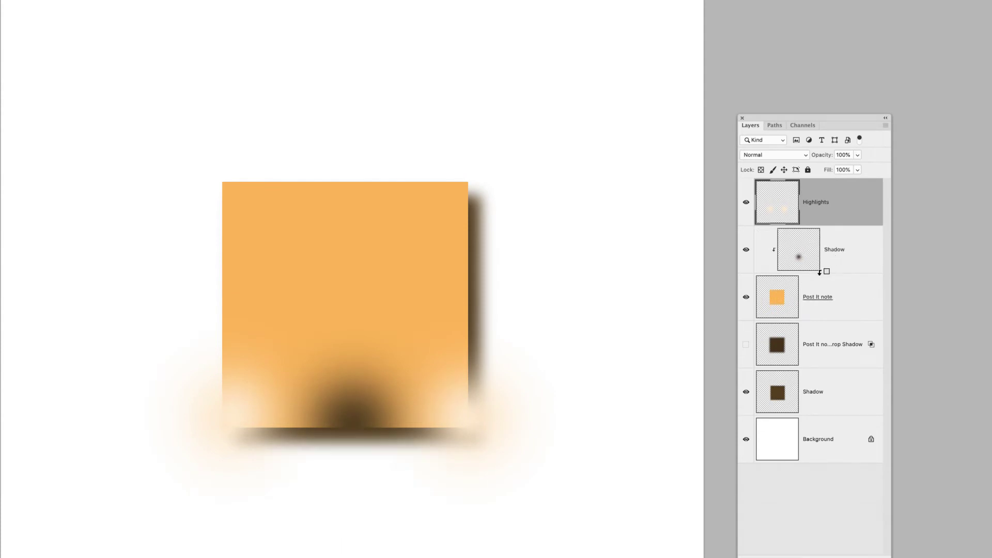
{"action": "left_click", "coordinate": [827, 223], "text": "alt"}
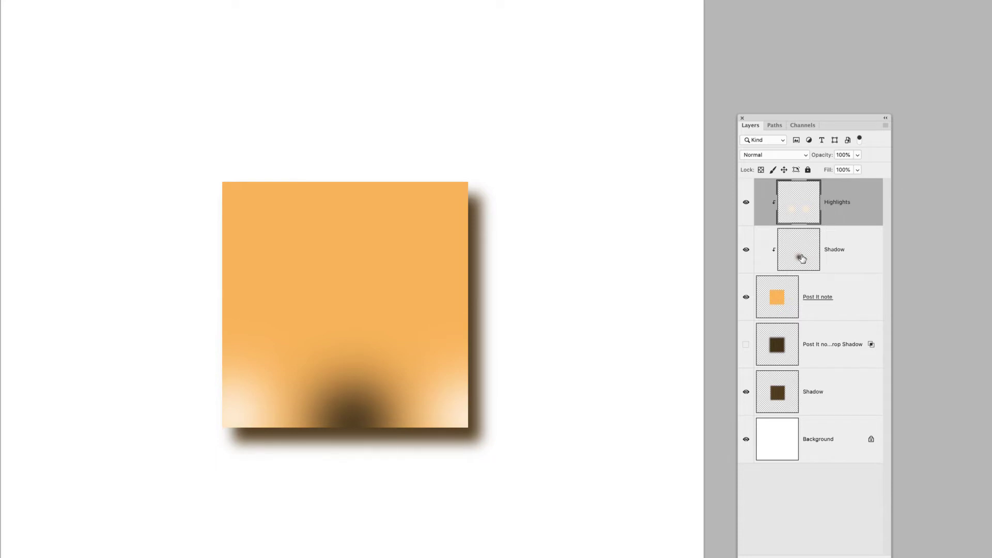
Set the upper Shadow layer to Multiply blending and lower its opacity
{"action": "left_click", "coordinate": [802, 259]}
{"action": "left_click", "coordinate": [775, 156]}
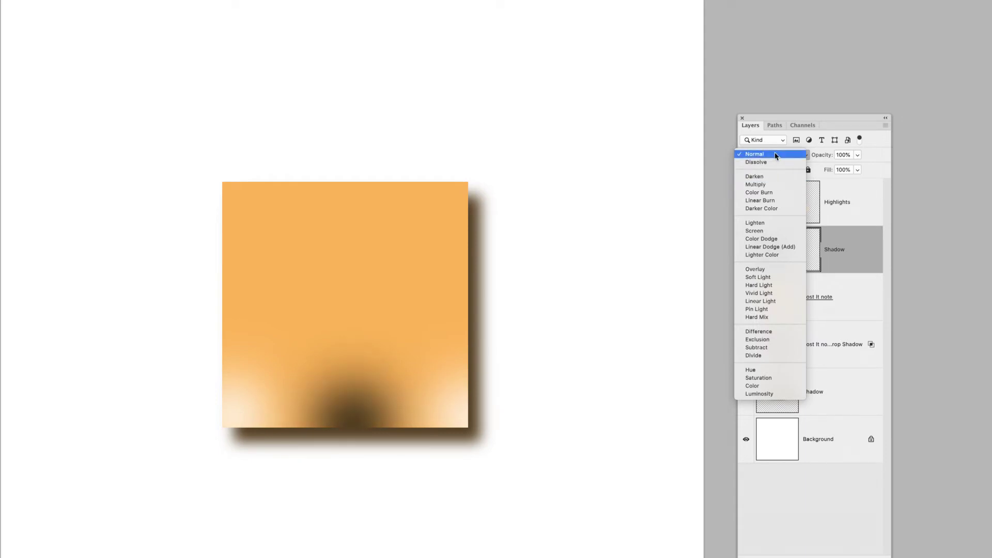
{"action": "left_click", "coordinate": [773, 184]}
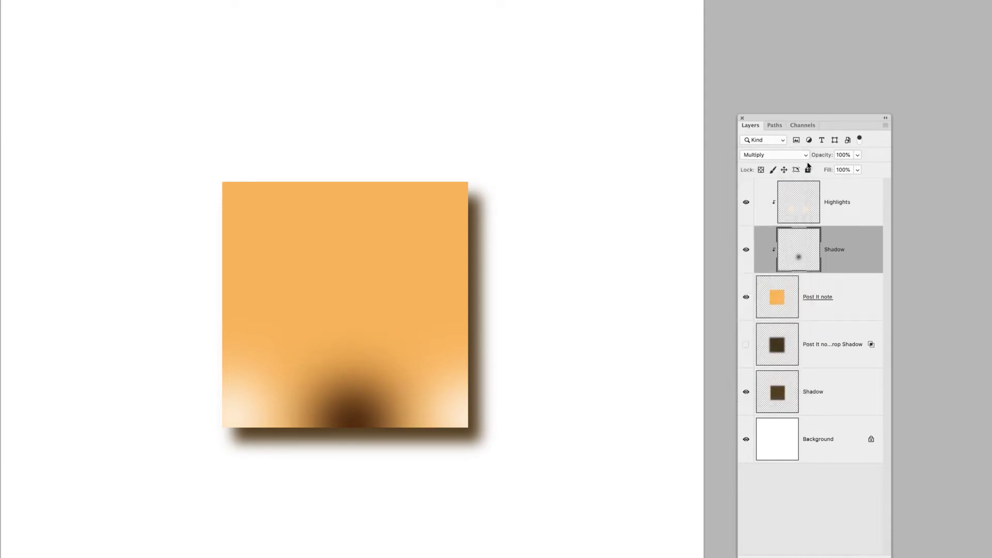
{"action": "left_click_drag", "start_coordinate": [821, 158], "coordinate": [799, 157]}
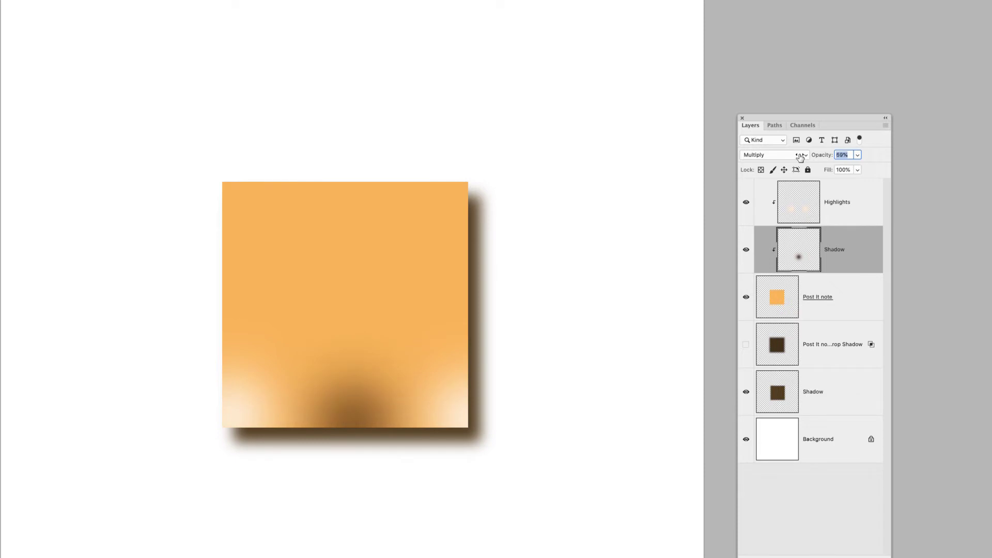
Set the Highlights layer to Screen blending at a reduced opacity of 53%
{"action": "left_click", "coordinate": [799, 207]}
{"action": "left_click", "coordinate": [773, 157]}
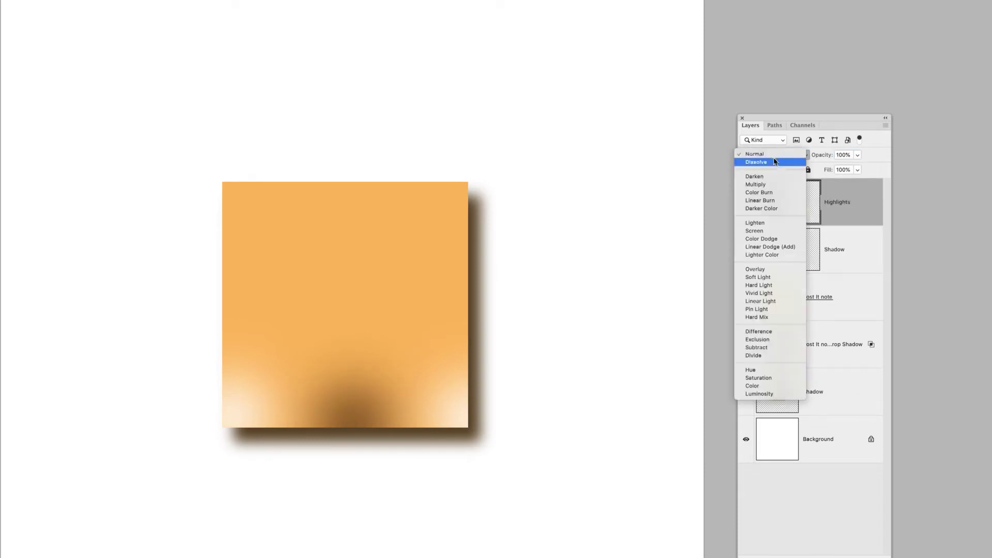
{"action": "left_click", "coordinate": [774, 231]}
{"action": "left_click_drag", "start_coordinate": [826, 156], "coordinate": [795, 157]}
Set Shadow opacity to 47% and move the lower Shadow above the drop-shadow layer
{"action": "left_click", "coordinate": [805, 271]}
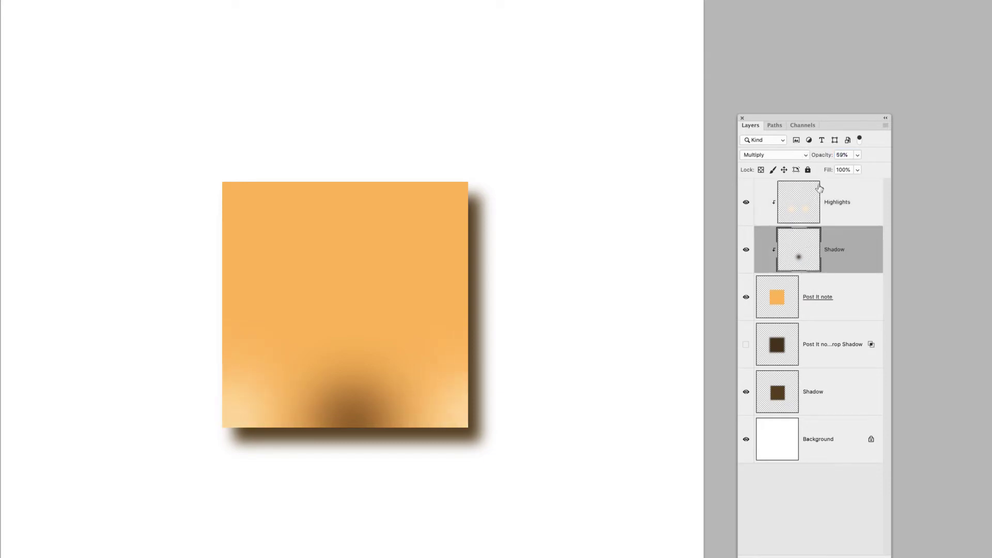
{"action": "left_click", "coordinate": [815, 156]}
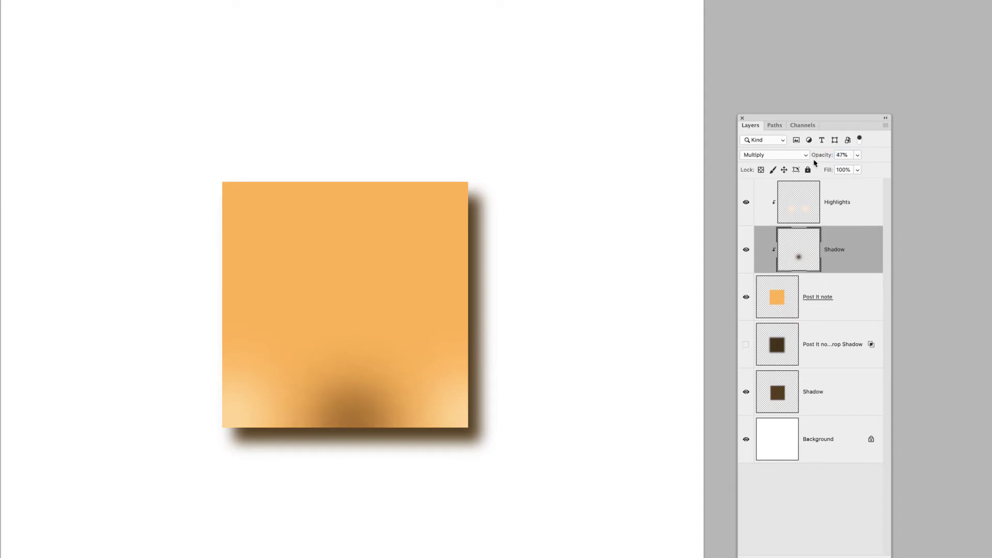
{"action": "left_click", "coordinate": [781, 384]}
{"action": "left_click_drag", "start_coordinate": [823, 392], "coordinate": [833, 323]}
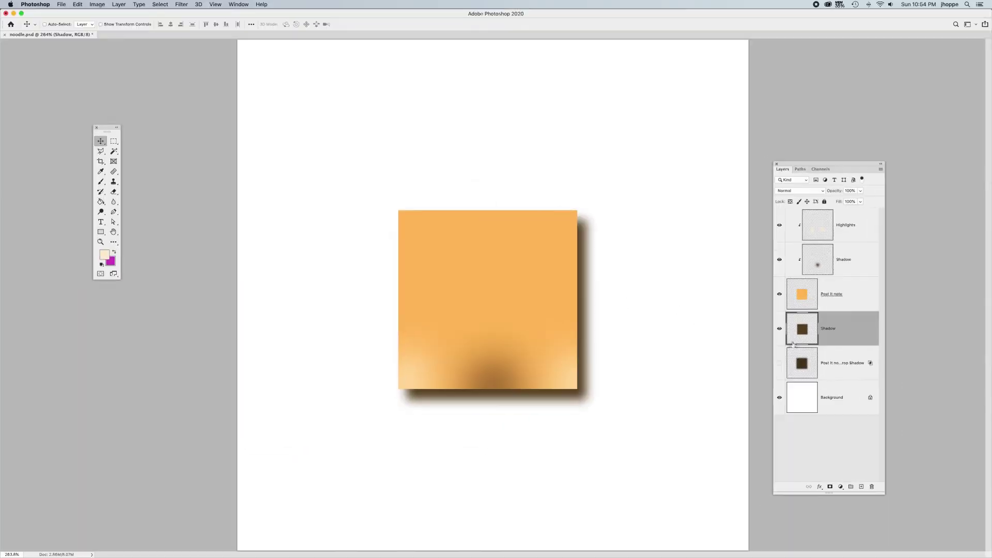
Nudge the lower shadow up-left under the note and start a 3 x 3 warp
{"action": "left_click_drag", "start_coordinate": [577, 304], "coordinate": [570, 300]}
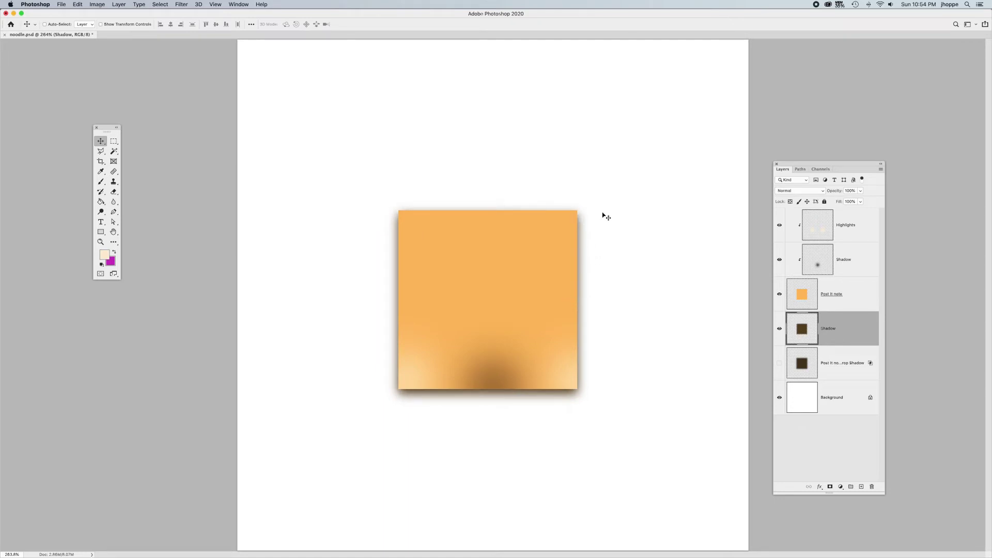
{"action": "key", "text": "super+t"}
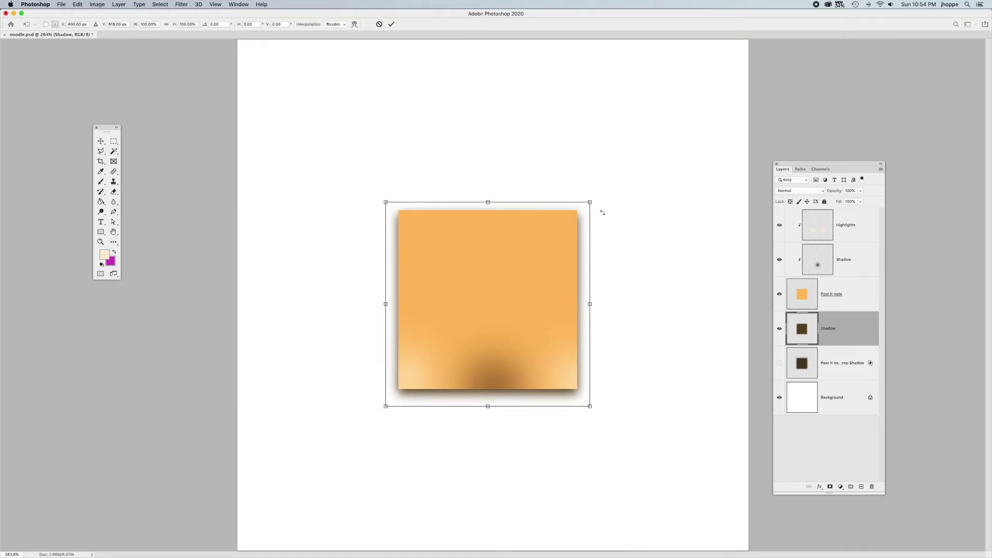
{"action": "right_click", "coordinate": [520, 294]}
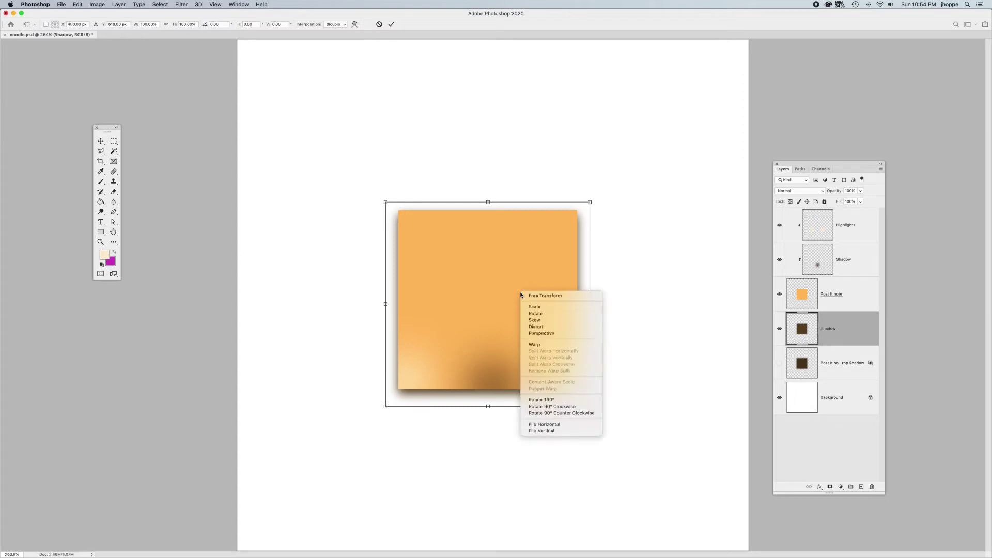
{"action": "left_click", "coordinate": [532, 344]}
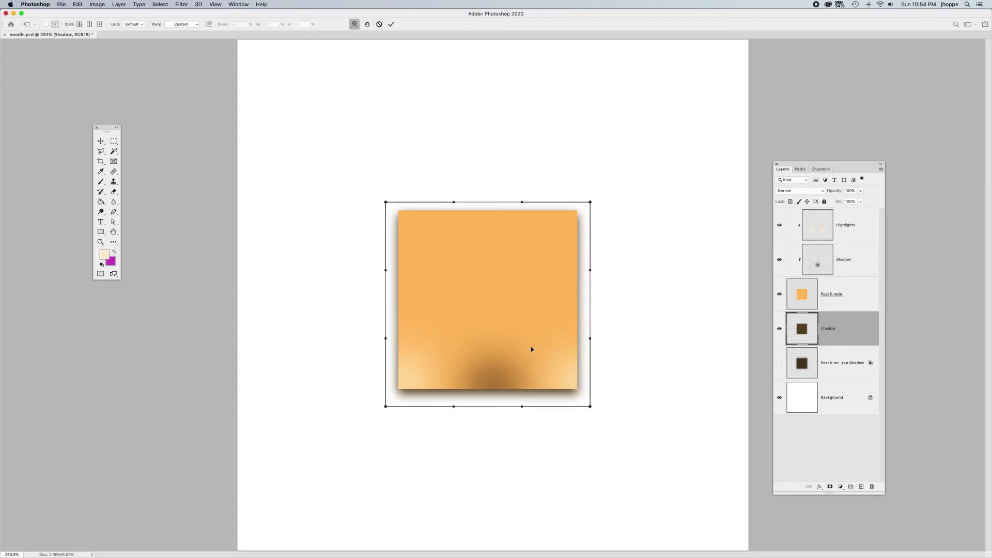
{"action": "right_click", "coordinate": [503, 284]}
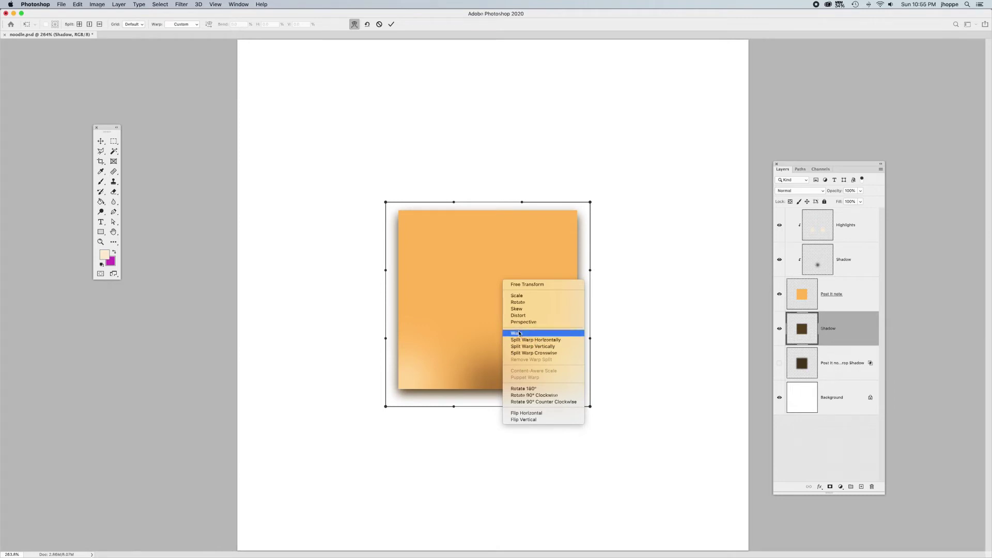
{"action": "left_click", "coordinate": [525, 334]}
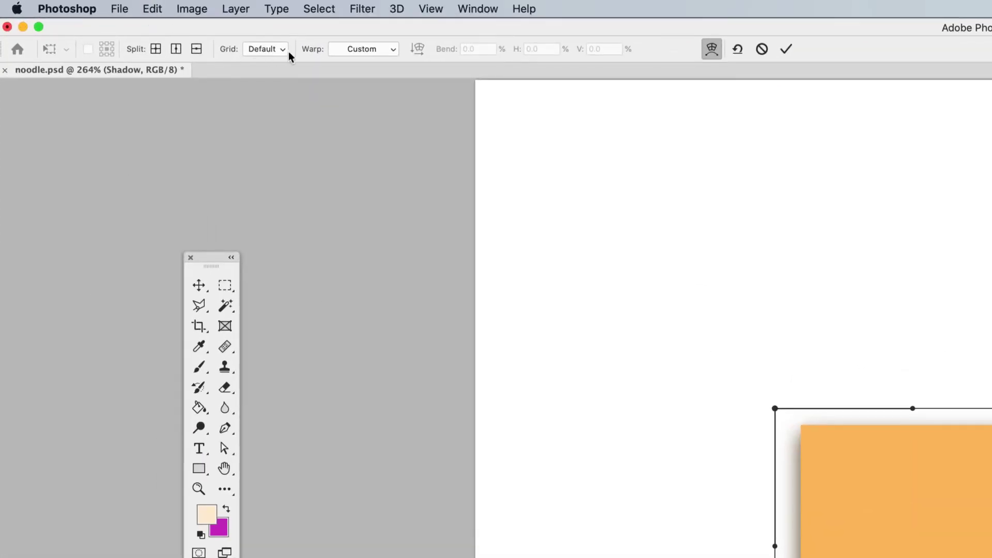
{"action": "left_click", "coordinate": [352, 49]}
{"action": "left_click", "coordinate": [350, 49]}
{"action": "left_click", "coordinate": [283, 52]}
{"action": "left_click", "coordinate": [279, 55]}
{"action": "left_click", "coordinate": [279, 54]}
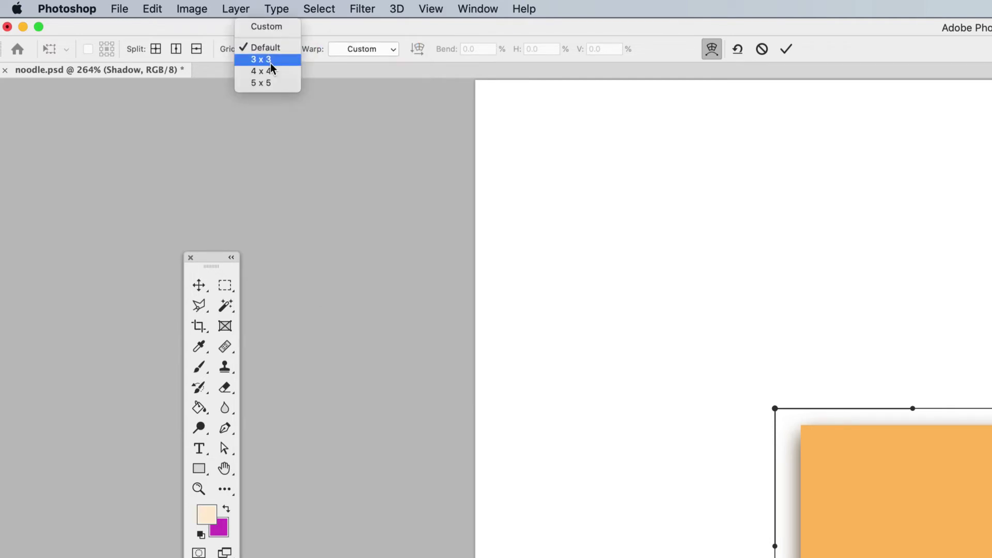
{"action": "left_click", "coordinate": [270, 62]}
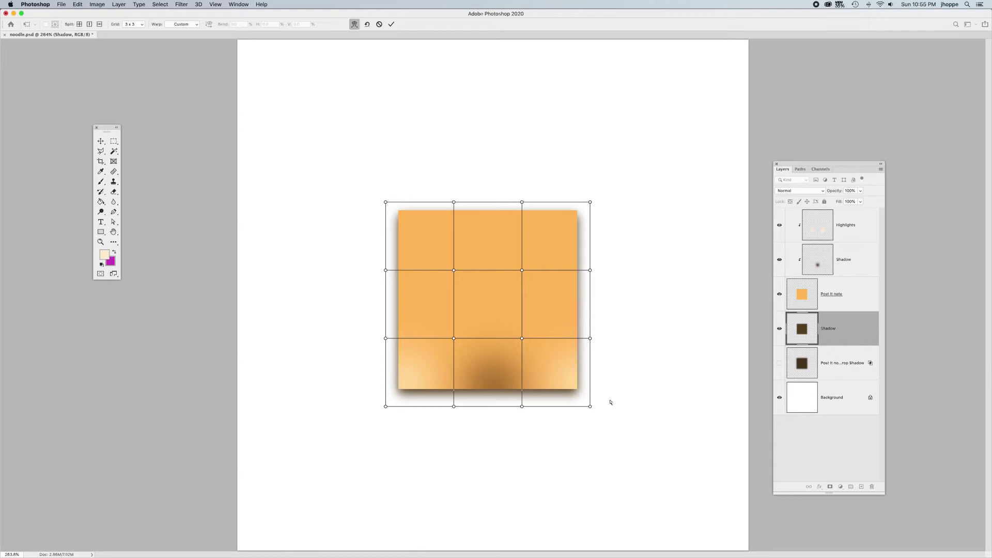
Warp the shadow's bottom-right corner and right edge outward, then commit
{"action": "left_click_drag", "start_coordinate": [590, 409], "coordinate": [602, 417]}
{"action": "mouse_move", "coordinate": [590, 338]}
{"action": "left_mouse_down"}
{"action": "mouse_move", "coordinate": [594, 317]}
{"action": "mouse_move", "coordinate": [597, 327]}
{"action": "left_mouse_up"}
{"action": "left_click", "coordinate": [595, 350]}
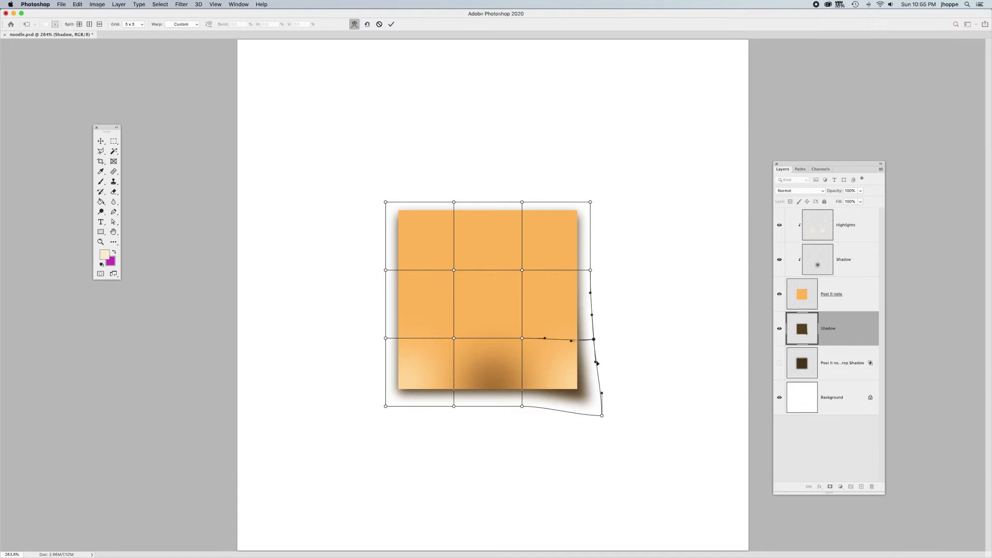
{"action": "left_click", "coordinate": [596, 363]}
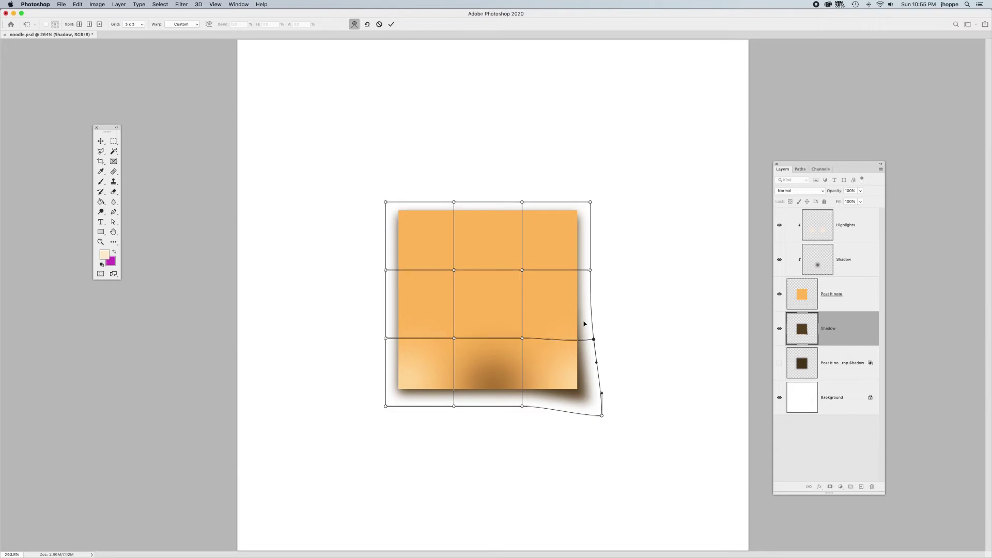
{"action": "key", "text": "Return"}
{"action": "key", "text": "super+t"}
Warp the shadow's bottom corners down and out and raise its bottom curve
{"action": "right_click", "coordinate": [499, 309]}
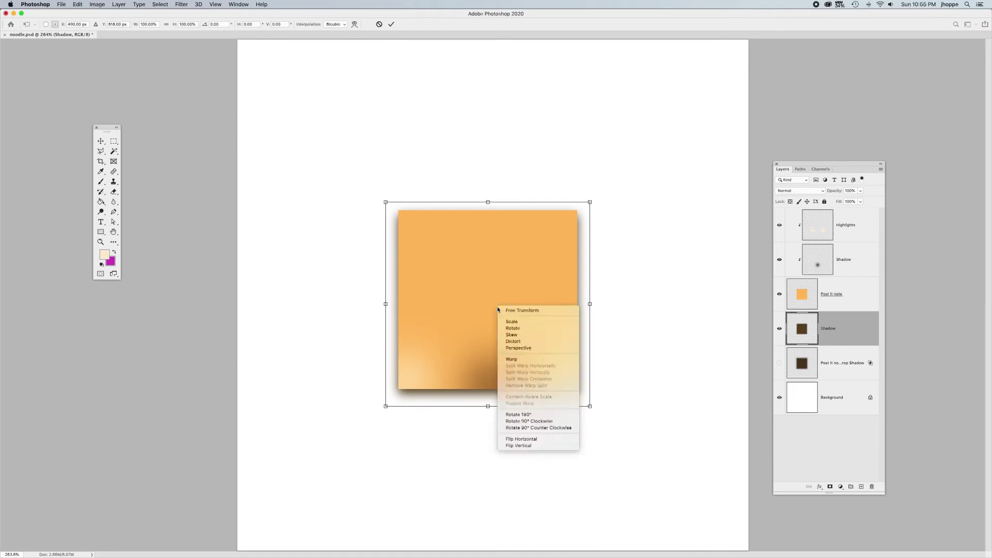
{"action": "left_click", "coordinate": [510, 359]}
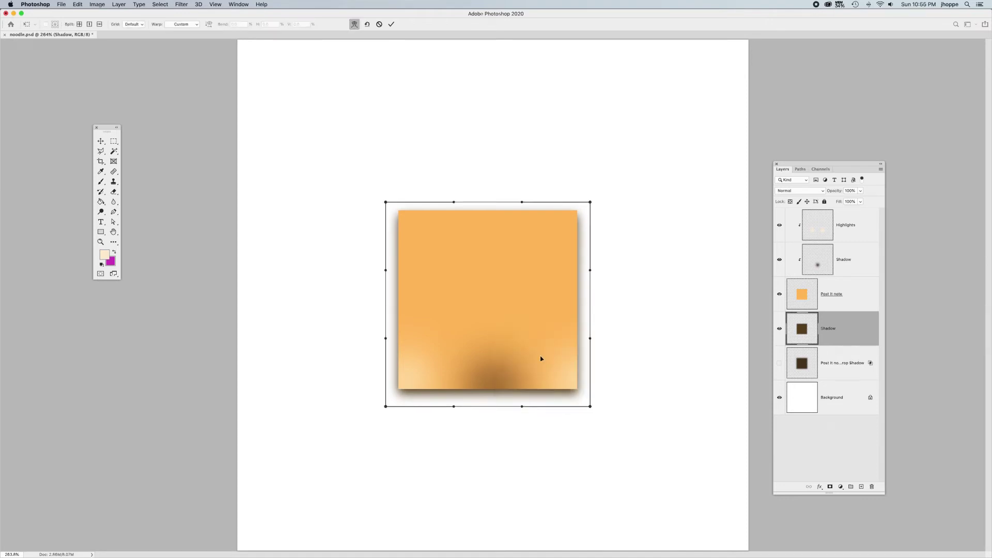
{"action": "left_click_drag", "start_coordinate": [590, 408], "coordinate": [614, 425]}
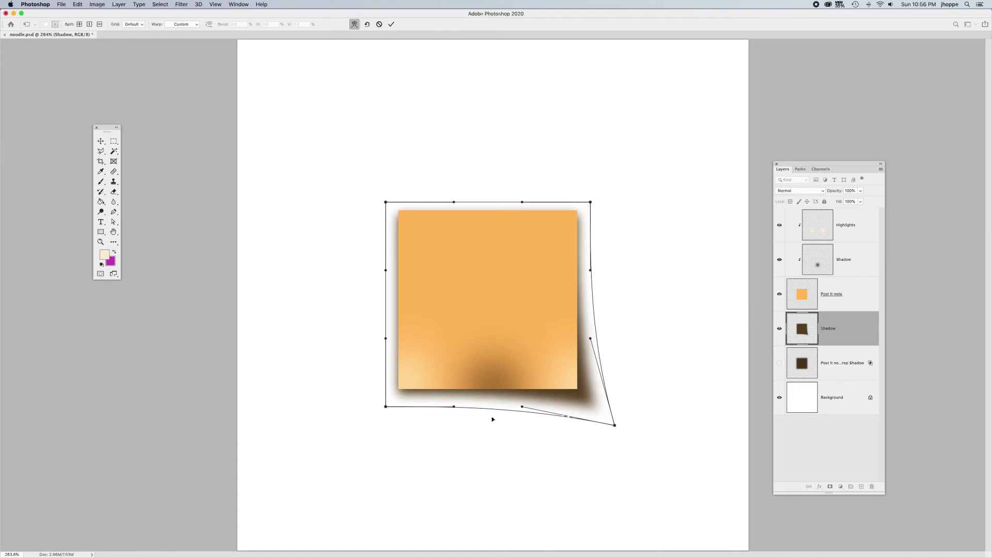
{"action": "left_click_drag", "start_coordinate": [386, 407], "coordinate": [372, 426]}
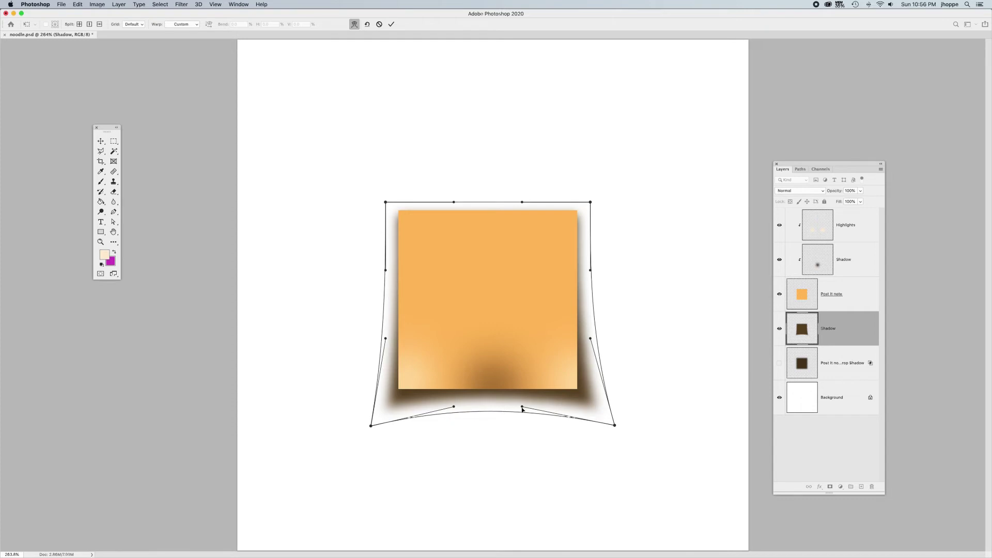
{"action": "left_click_drag", "start_coordinate": [523, 408], "coordinate": [522, 397]}
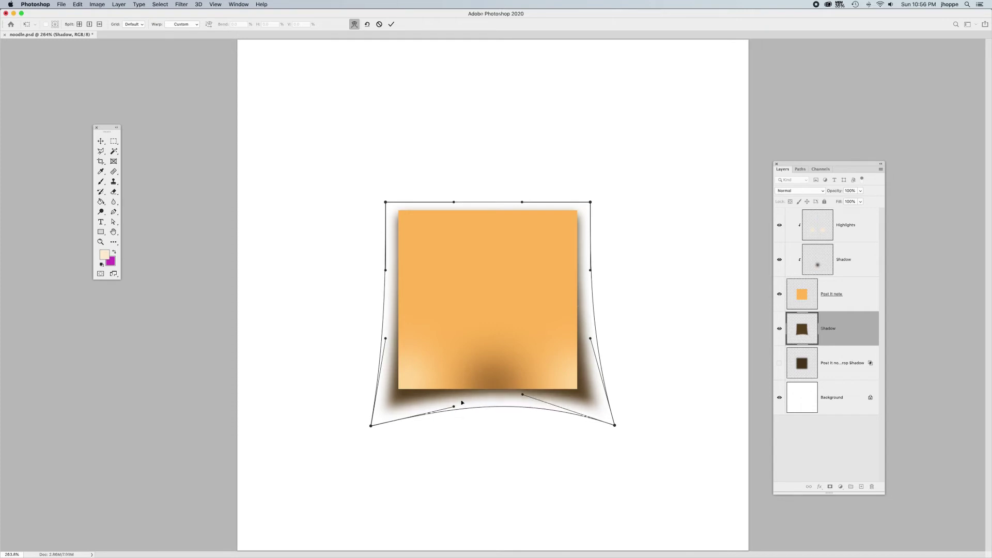
{"action": "left_click_drag", "start_coordinate": [454, 406], "coordinate": [455, 396]}
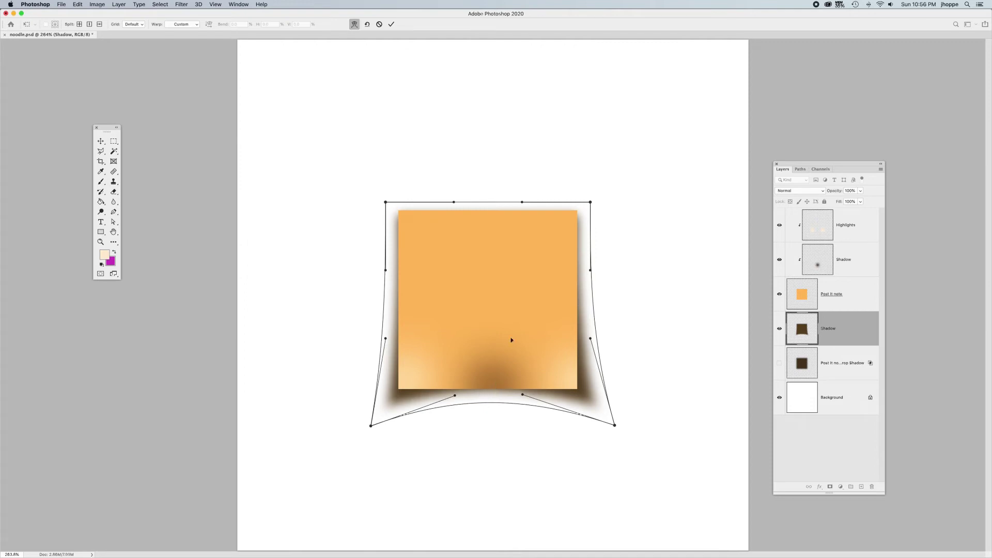
Curve both shadow sides inward, commit the warp, and lower opacity to 76%
{"action": "left_click_drag", "start_coordinate": [590, 270], "coordinate": [585, 274]}
{"action": "left_click_drag", "start_coordinate": [385, 270], "coordinate": [393, 275]}
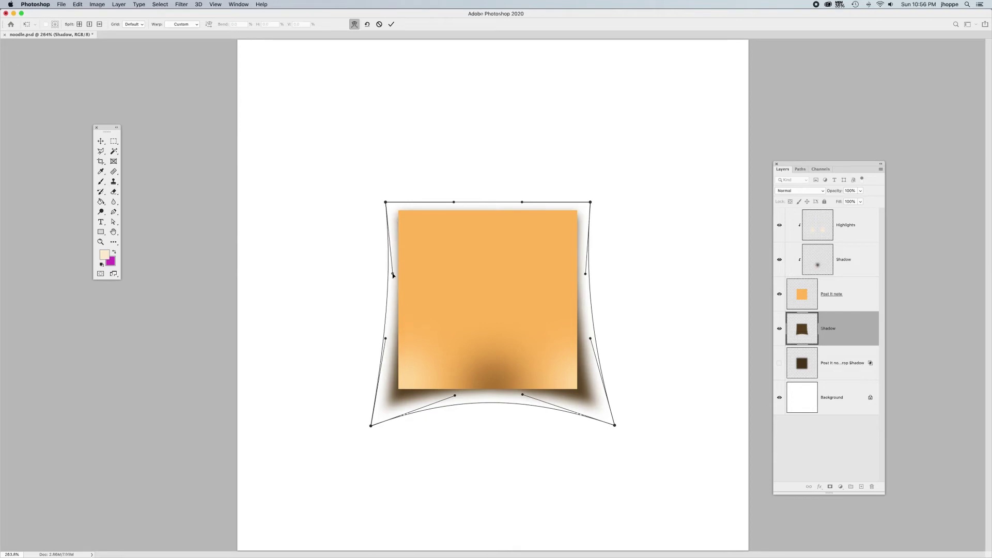
{"action": "left_click_drag", "start_coordinate": [371, 426], "coordinate": [367, 429]}
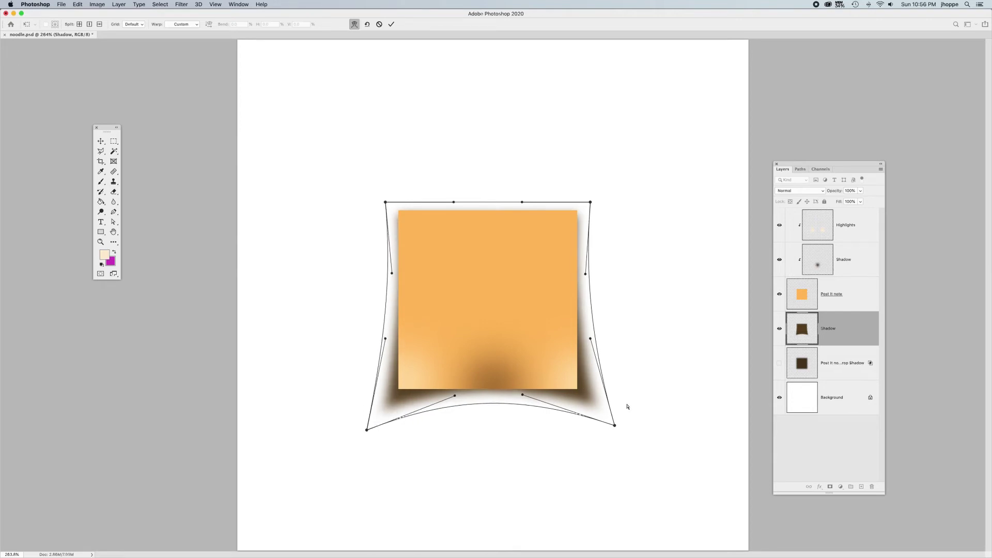
{"action": "key", "text": "Return"}
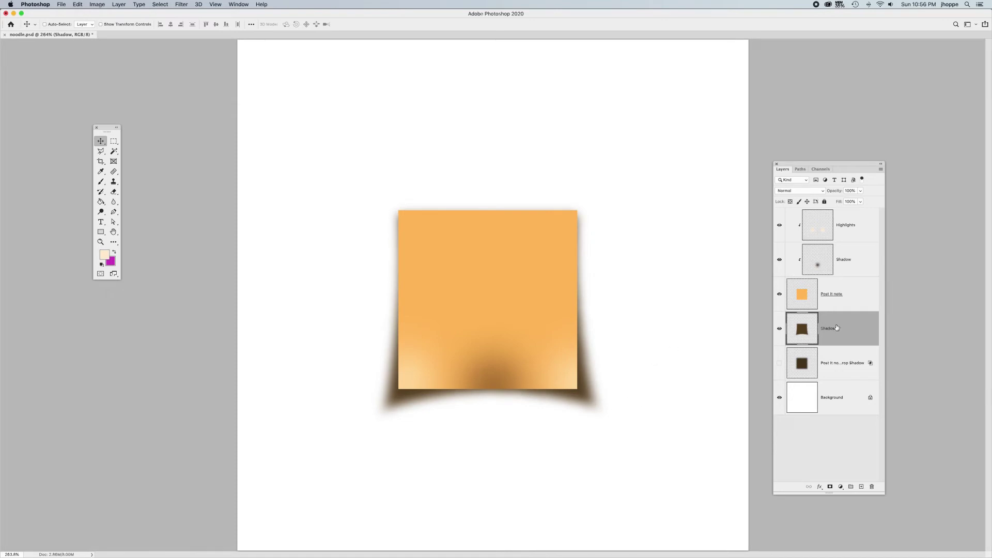
{"action": "left_click_drag", "start_coordinate": [834, 193], "coordinate": [822, 192]}
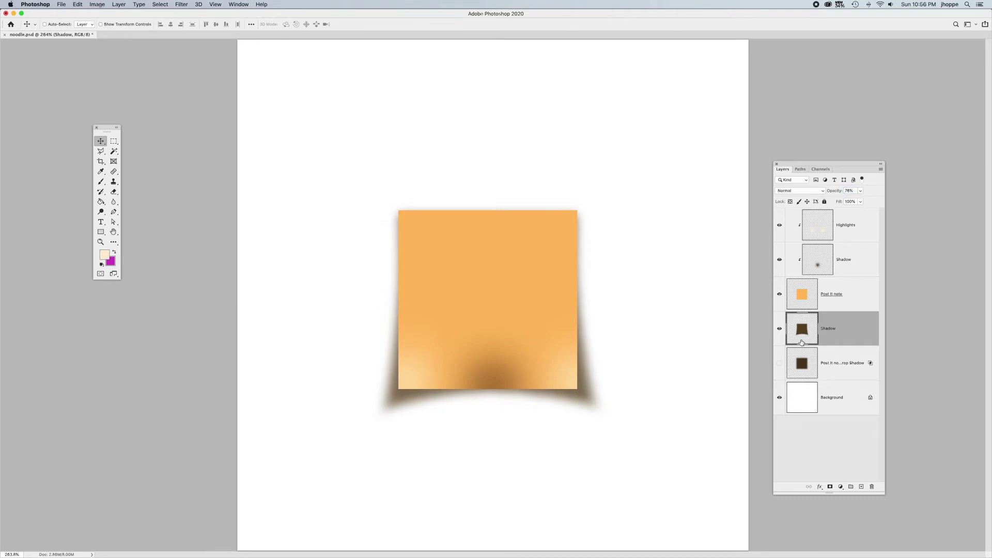
{"action": "key", "text": "super+t"}
Warp the shadow's bottom corners further out and its right edge inward, then reduce its opacity
{"action": "right_click", "coordinate": [510, 331]}
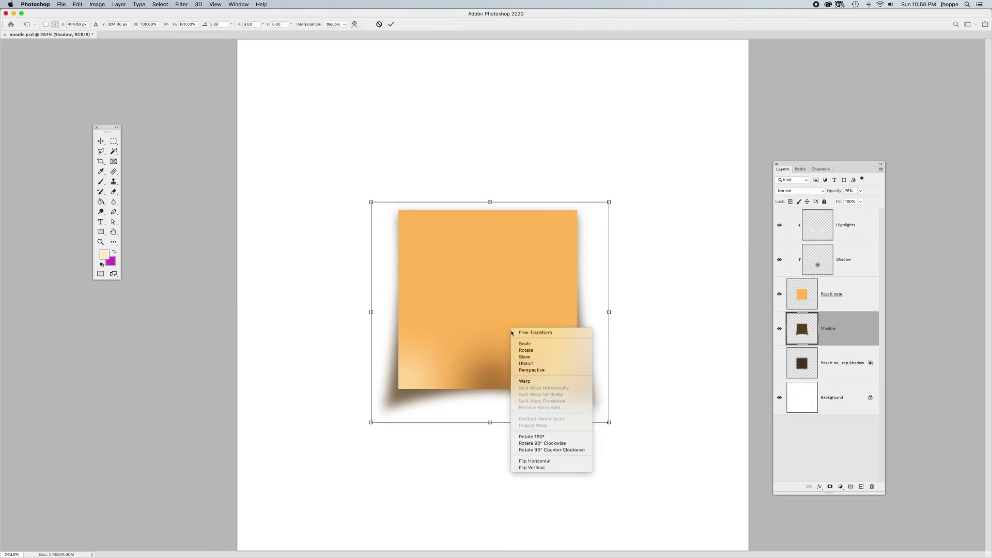
{"action": "left_click", "coordinate": [547, 381]}
{"action": "left_click_drag", "start_coordinate": [610, 424], "coordinate": [616, 431]}
{"action": "left_click_drag", "start_coordinate": [530, 423], "coordinate": [531, 427]}
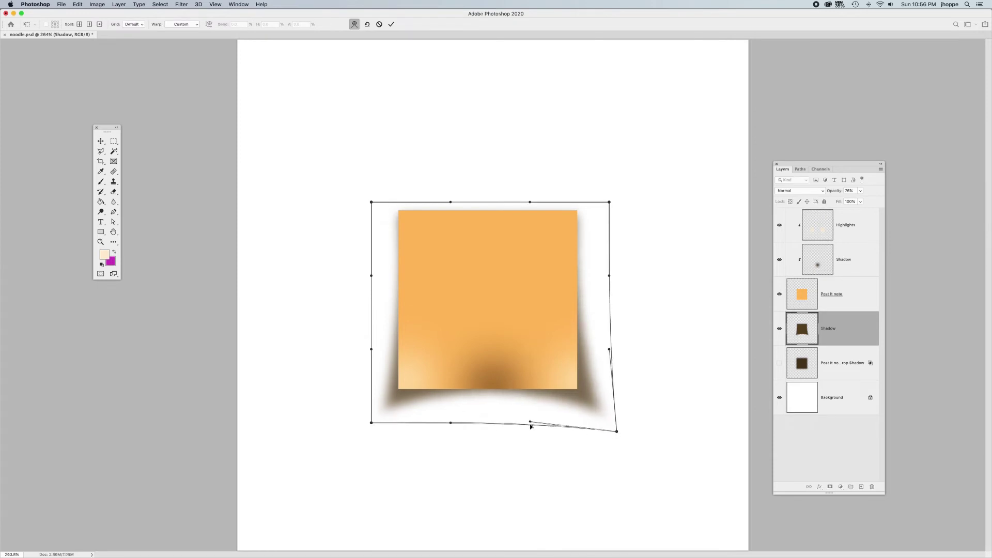
{"action": "left_click_drag", "start_coordinate": [609, 349], "coordinate": [617, 352]}
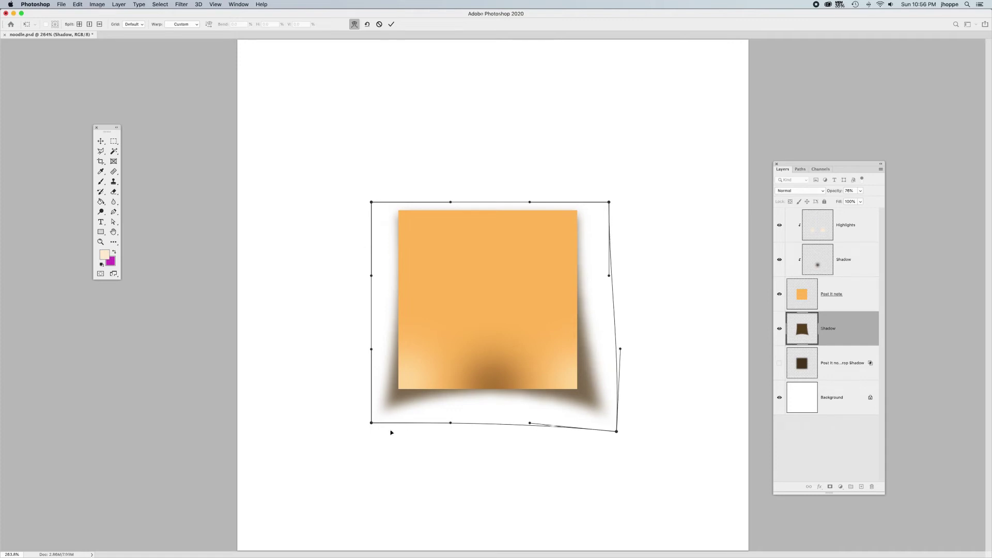
{"action": "left_click_drag", "start_coordinate": [371, 423], "coordinate": [366, 429]}
{"action": "key", "text": "Return"}
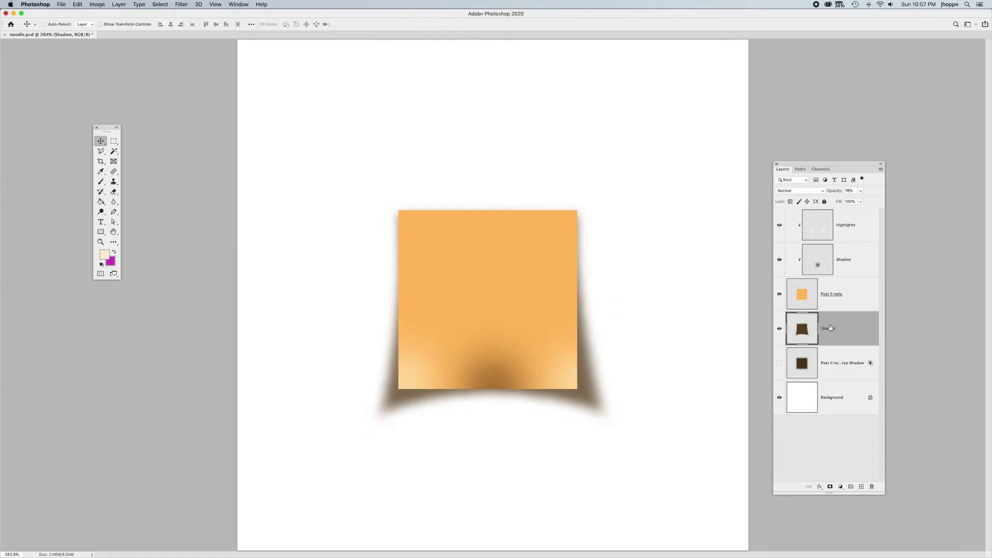
{"action": "left_click_drag", "start_coordinate": [837, 192], "coordinate": [831, 193]}
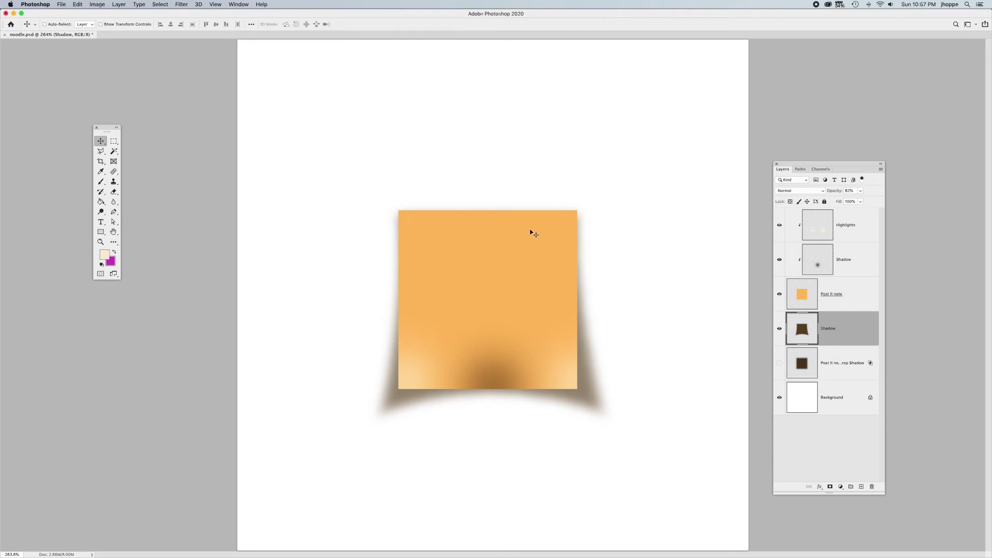
Rewarp the shadow, bending both sides inward and pulling the top-right corner up and out
{"action": "key", "text": "super+t"}
{"action": "right_click", "coordinate": [507, 292]}
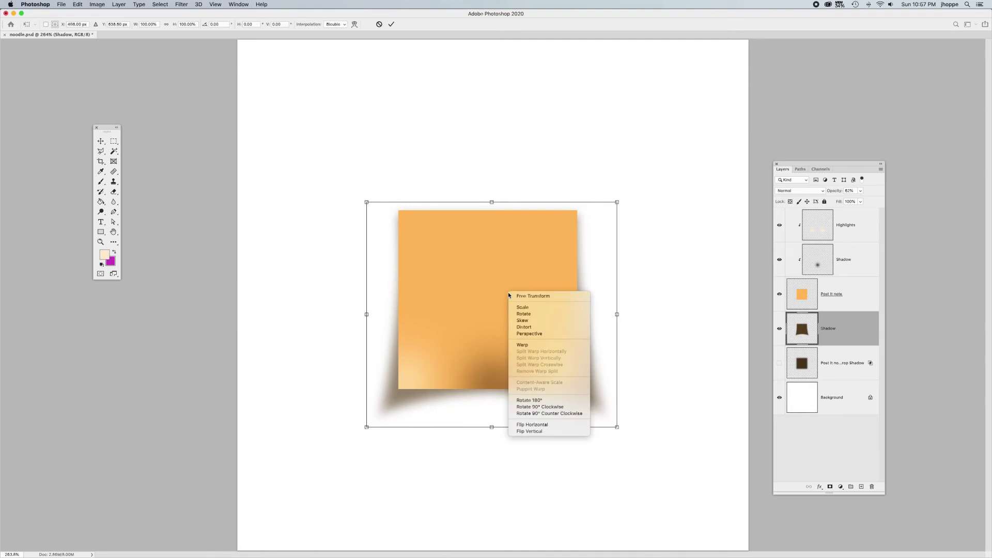
{"action": "left_click", "coordinate": [521, 344]}
{"action": "left_click_drag", "start_coordinate": [617, 279], "coordinate": [610, 279]}
{"action": "left_click_drag", "start_coordinate": [619, 202], "coordinate": [625, 201]}
{"action": "left_click_drag", "start_coordinate": [367, 277], "coordinate": [374, 279]}
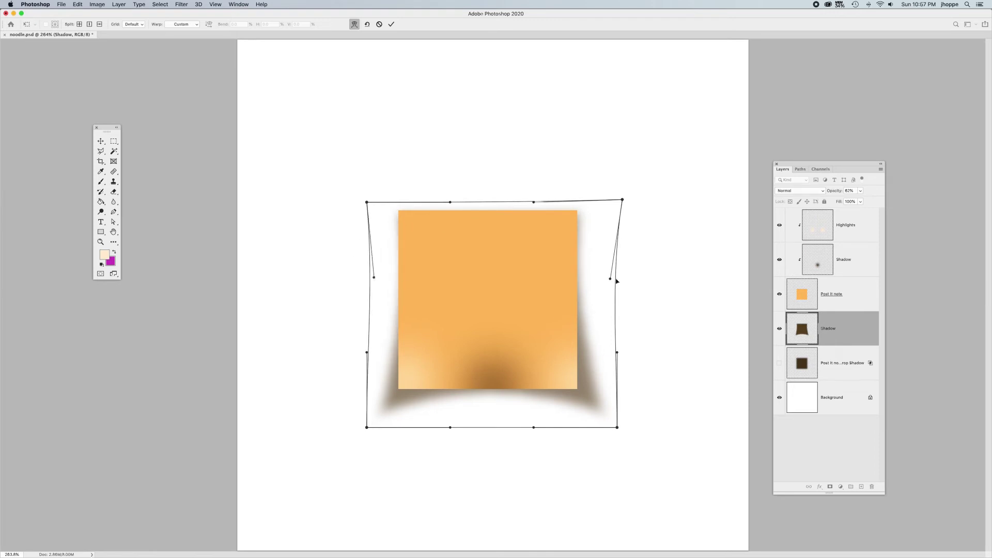
{"action": "left_click_drag", "start_coordinate": [611, 279], "coordinate": [602, 281]}
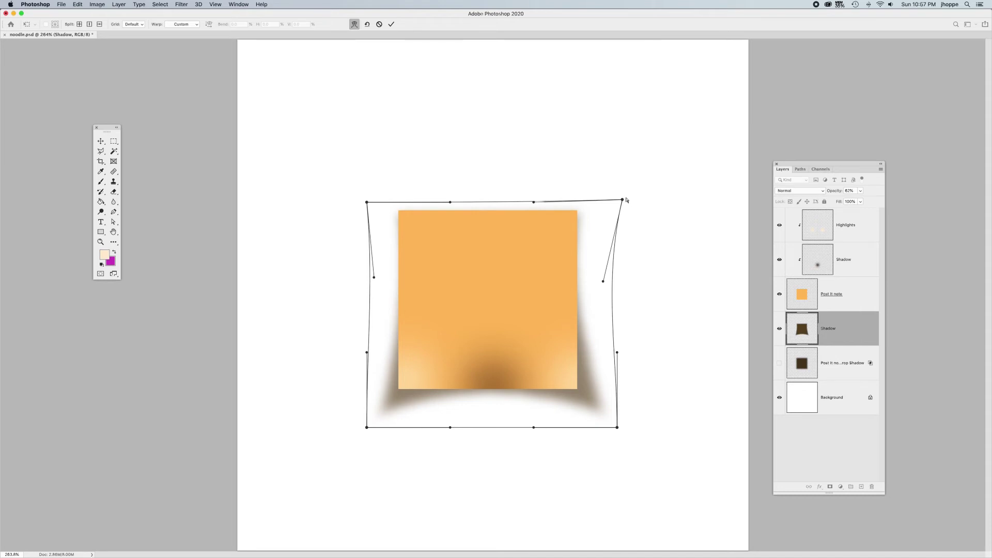
{"action": "left_click_drag", "start_coordinate": [623, 199], "coordinate": [626, 197]}
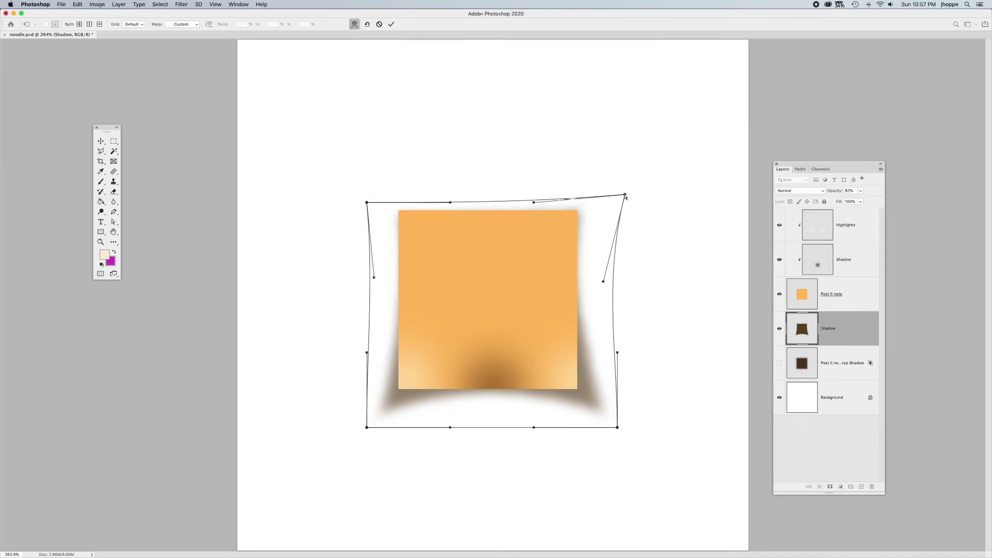
{"action": "key", "text": "Return"}
Set the clipped Shadow layer to 24% opacity and Highlights to 41%
{"action": "left_click", "coordinate": [853, 265]}
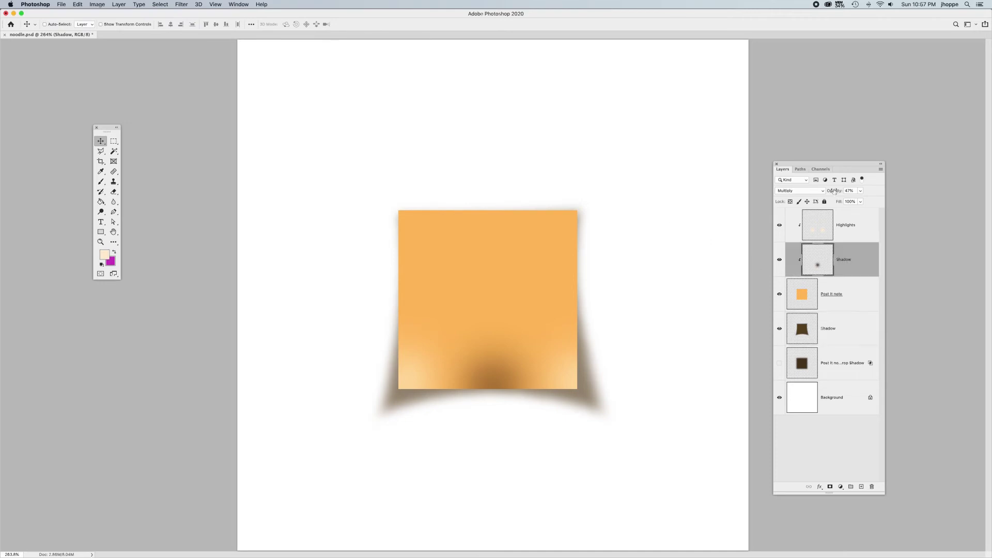
{"action": "left_click_drag", "start_coordinate": [836, 192], "coordinate": [827, 192]}
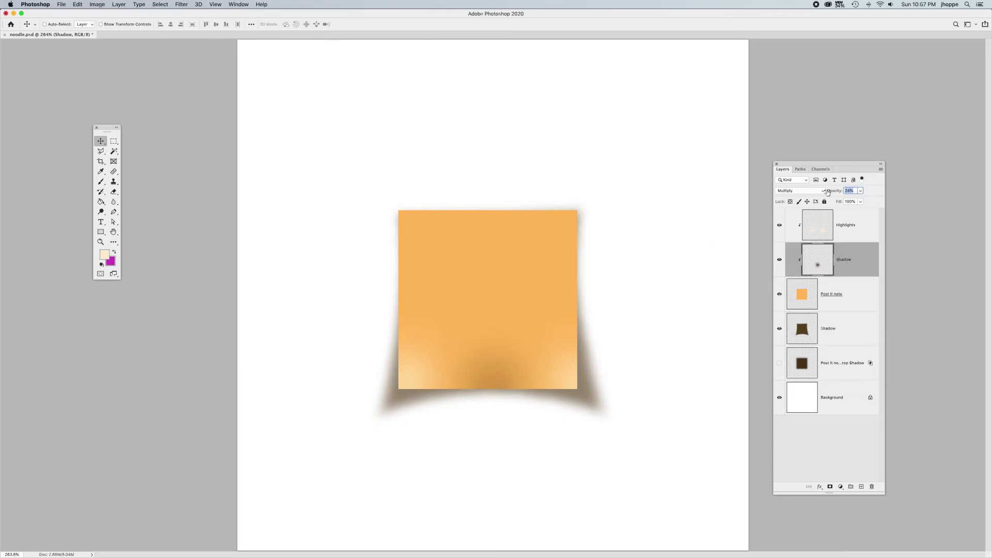
{"action": "key", "text": "alt+bracketright"}
{"action": "left_click_drag", "start_coordinate": [831, 193], "coordinate": [828, 192]}
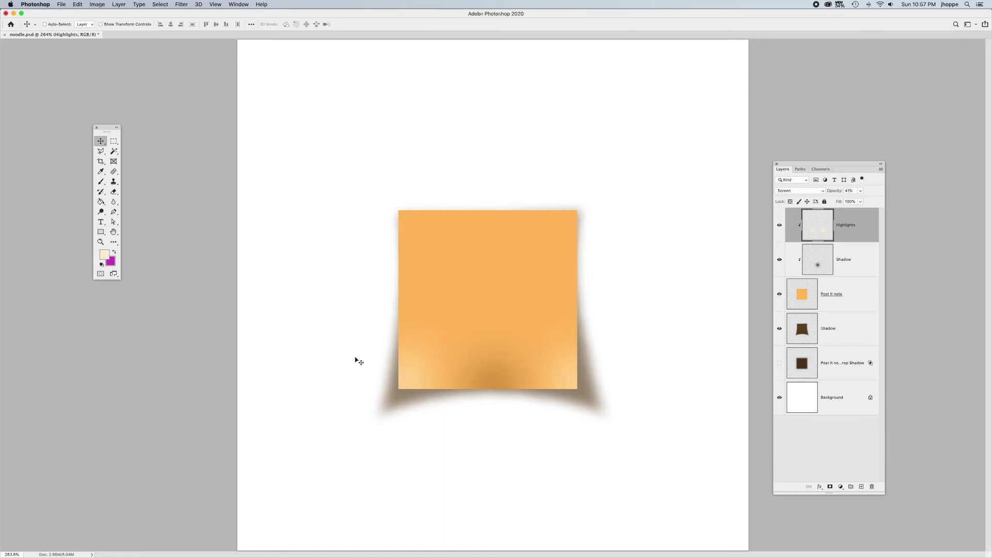
Toggle the drop shadow, shading and highlights off and on to compare, then select Post It note
{"action": "left_click", "coordinate": [779, 328]}
{"action": "left_click_drag", "start_coordinate": [778, 260], "coordinate": [778, 231]}
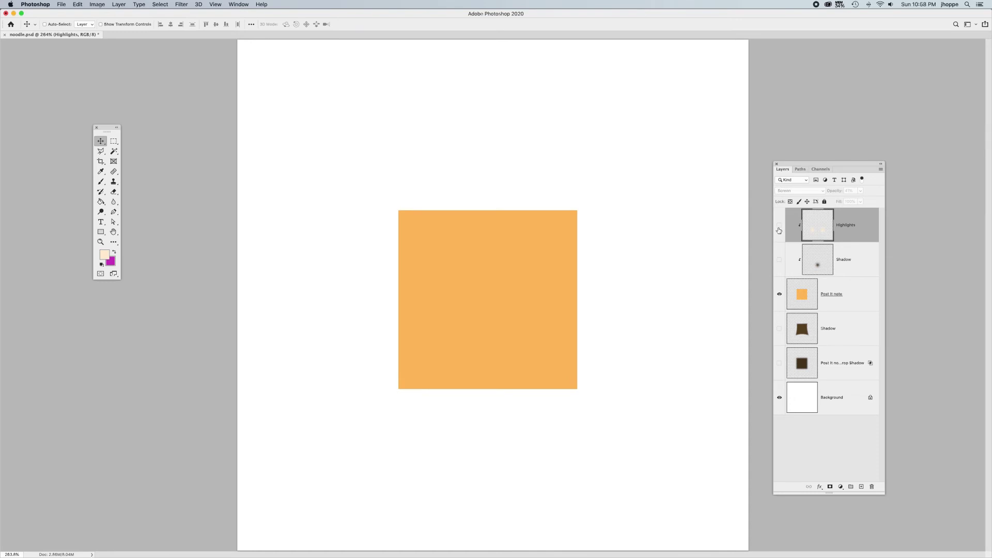
{"action": "left_click_drag", "start_coordinate": [778, 231], "coordinate": [779, 260]}
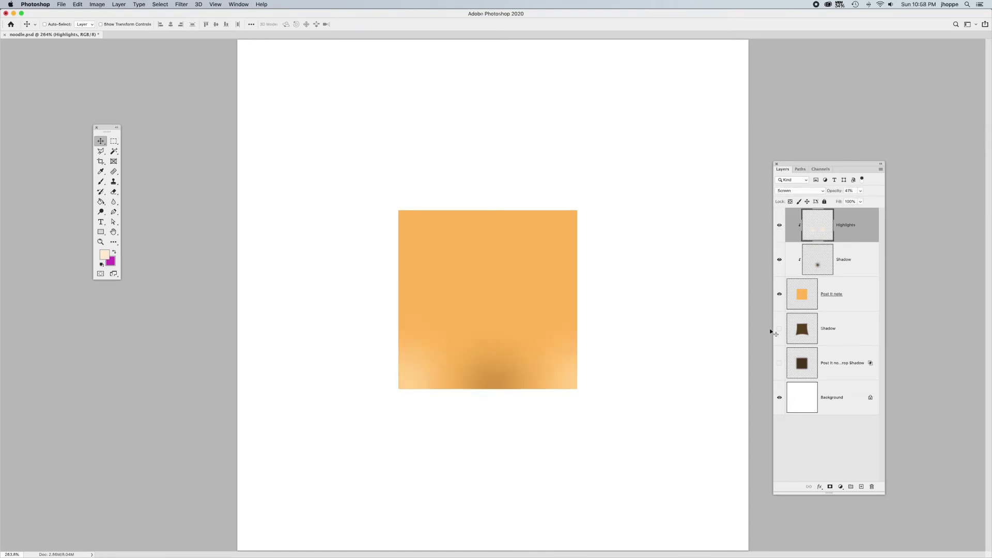
{"action": "left_click", "coordinate": [778, 329]}
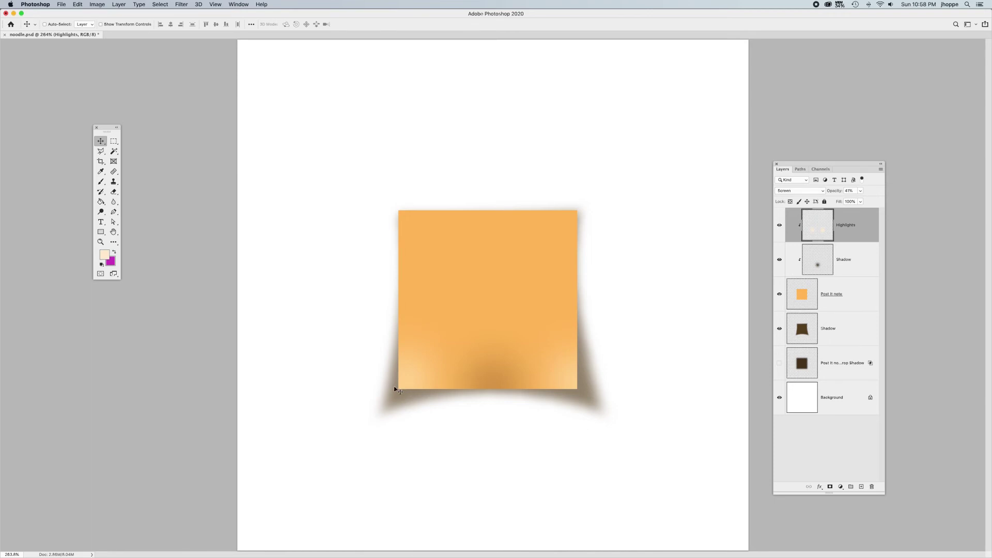
{"action": "left_click", "coordinate": [805, 296]}
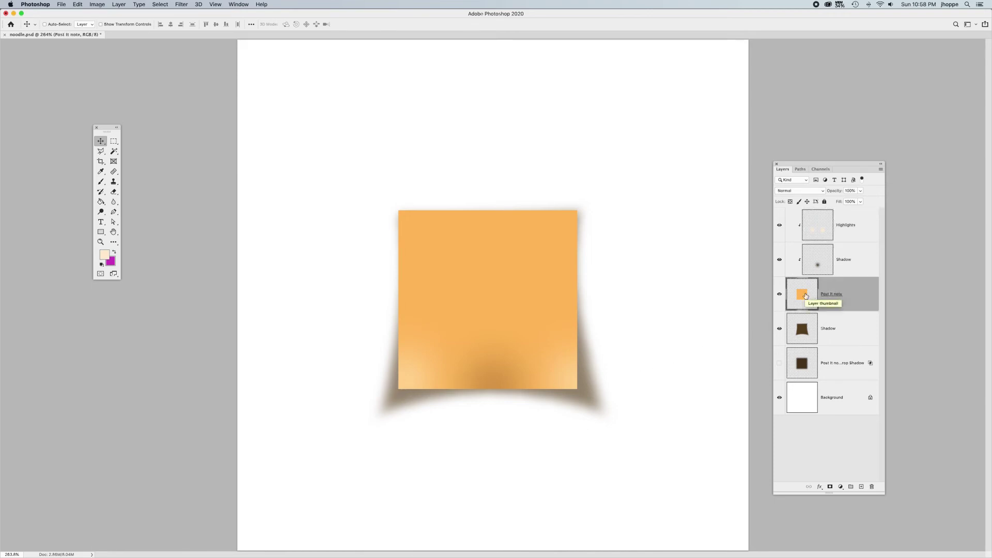
Slightly warp the note's bottom-right corner and left edge, commit, and hide the drop shadow
{"action": "key", "text": "super+t"}
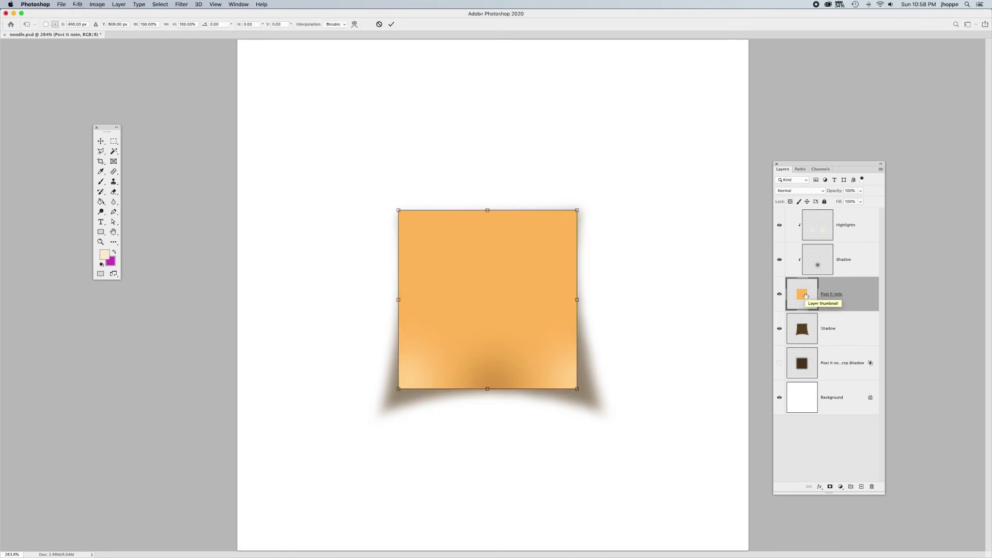
{"action": "right_click", "coordinate": [474, 296]}
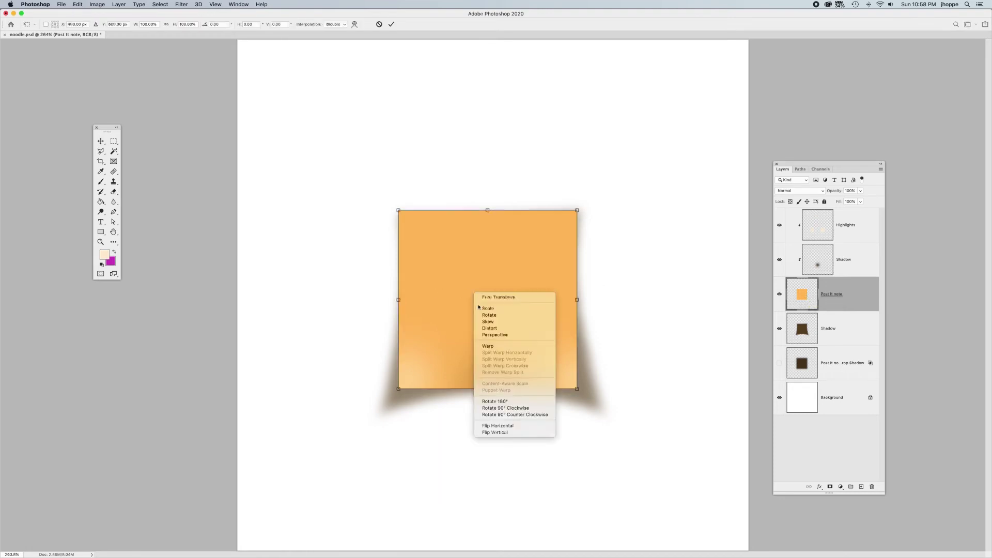
{"action": "left_click", "coordinate": [489, 348]}
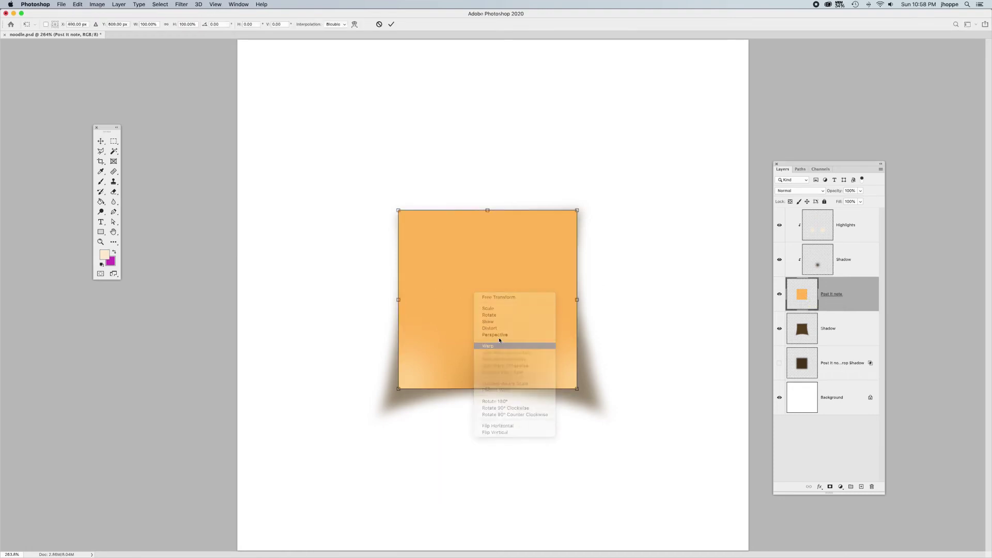
{"action": "left_click_drag", "start_coordinate": [579, 392], "coordinate": [579, 393]}
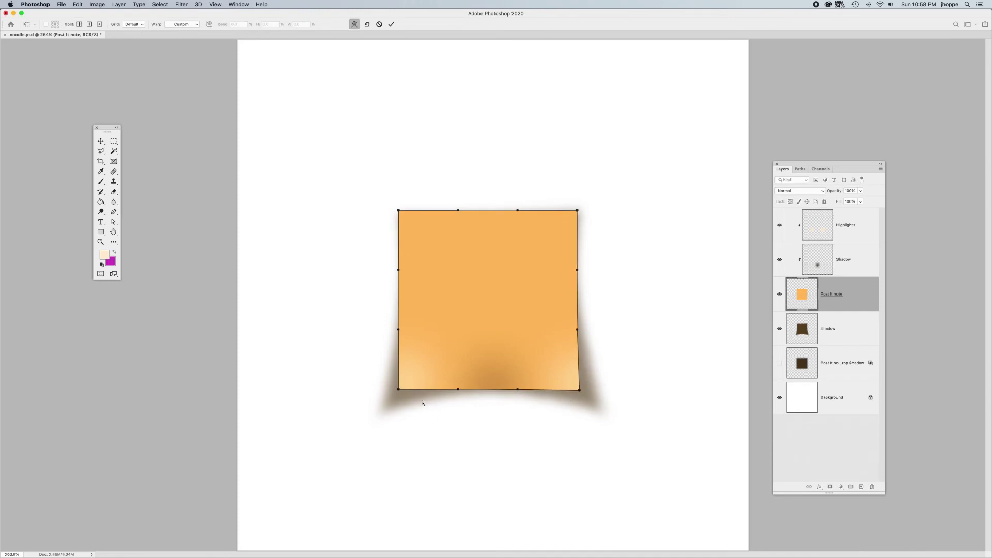
{"action": "left_click_drag", "start_coordinate": [399, 371], "coordinate": [399, 371]}
{"action": "left_click_drag", "start_coordinate": [400, 212], "coordinate": [400, 212]}
{"action": "key", "text": "Return"}
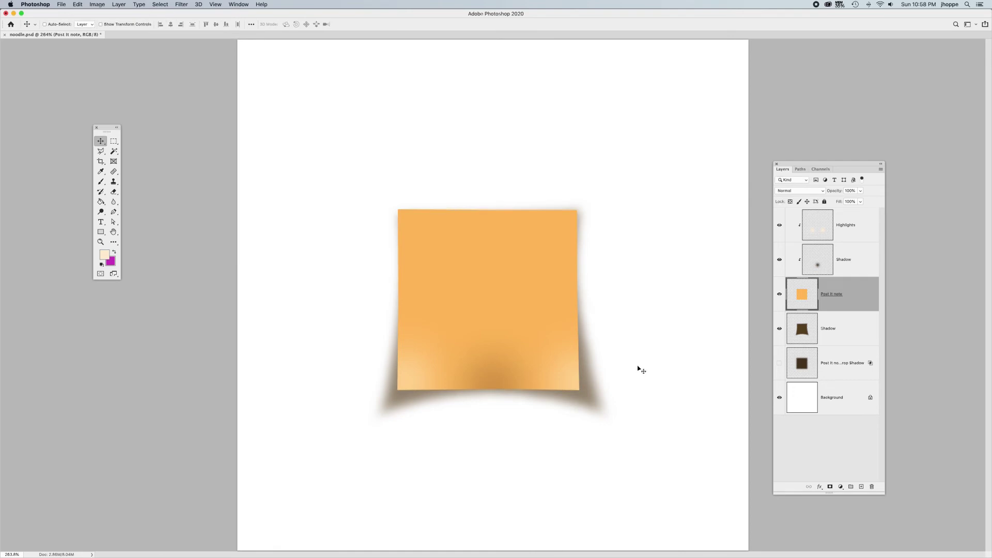
{"action": "left_click", "coordinate": [779, 328]}
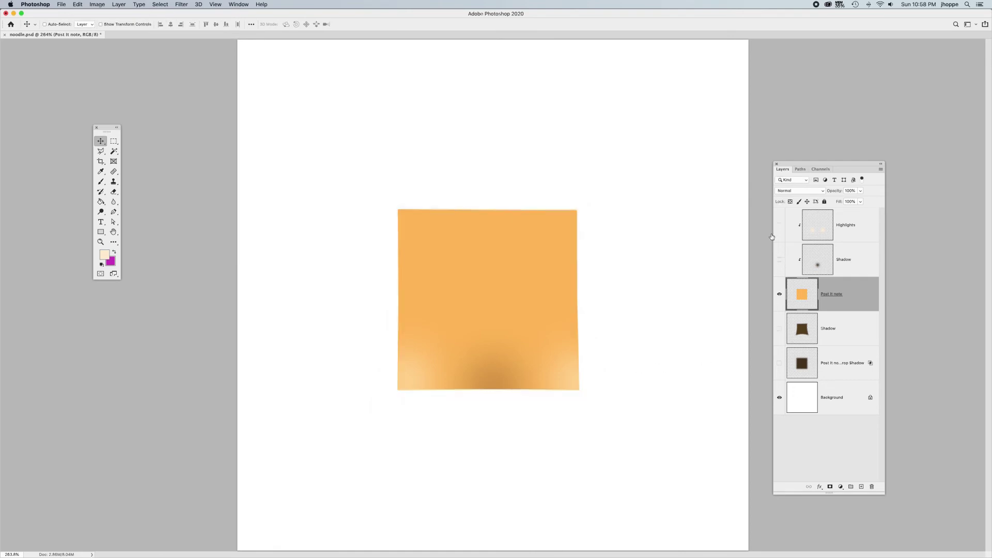
After comparing shadows, undo the note's warp and hide both Shadow layers and Highlights
{"action": "left_click", "coordinate": [780, 261]}
{"action": "left_click", "coordinate": [779, 259]}
{"action": "left_click", "coordinate": [779, 329]}
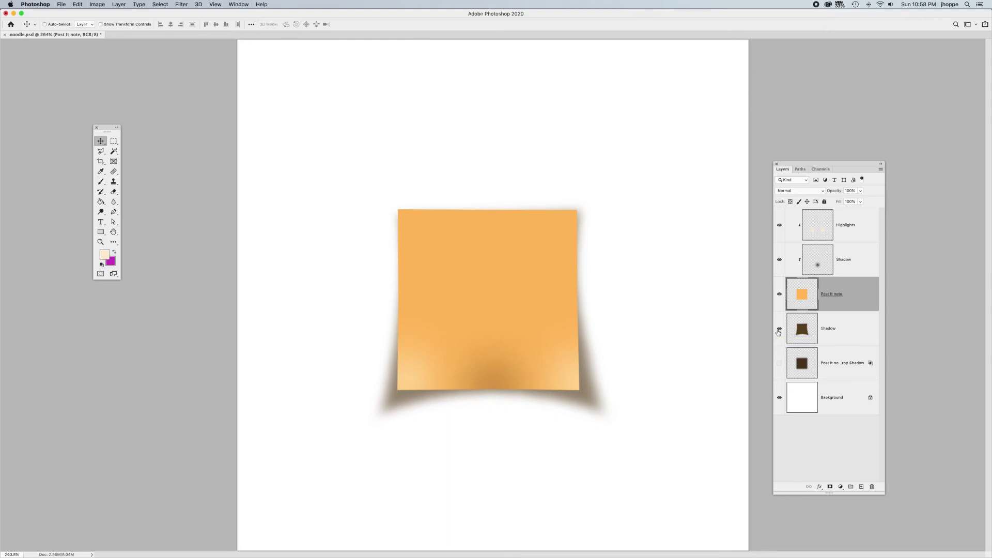
{"action": "key", "text": "super+z"}
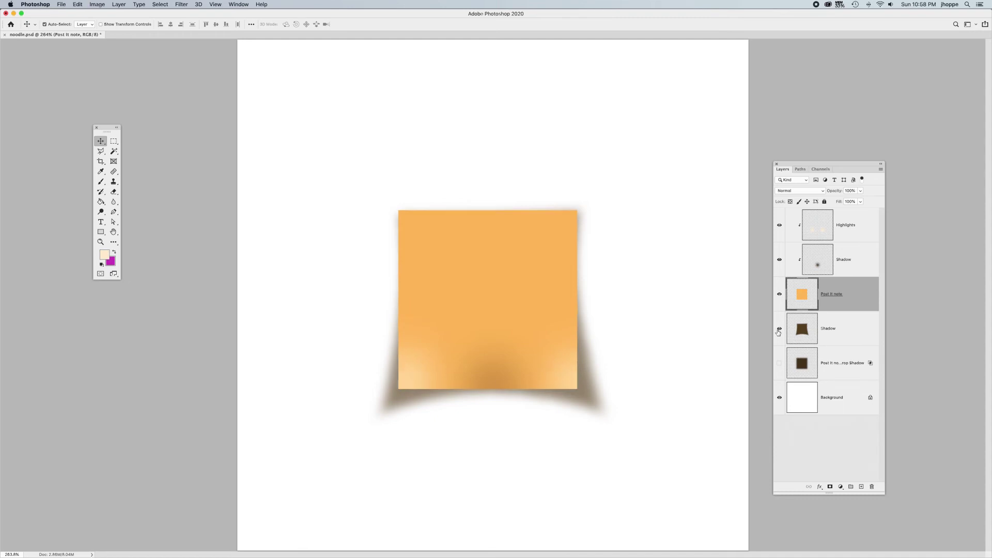
{"action": "left_click", "coordinate": [779, 329]}
{"action": "left_click", "coordinate": [779, 260]}
{"action": "left_click", "coordinate": [780, 225]}
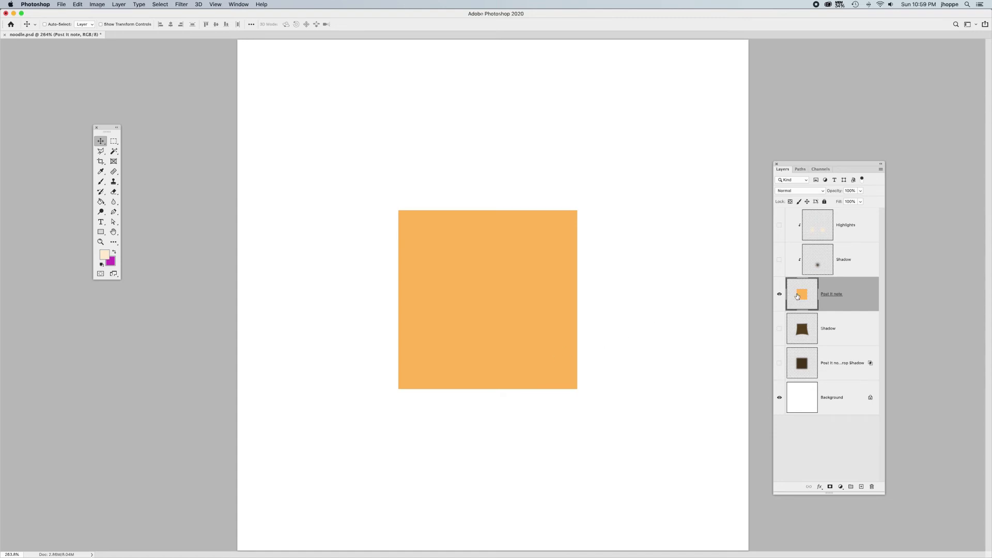
Duplicate the note and set the foreground to dark brown 654b26, darkened from its orange
{"action": "key", "text": "super+j"}
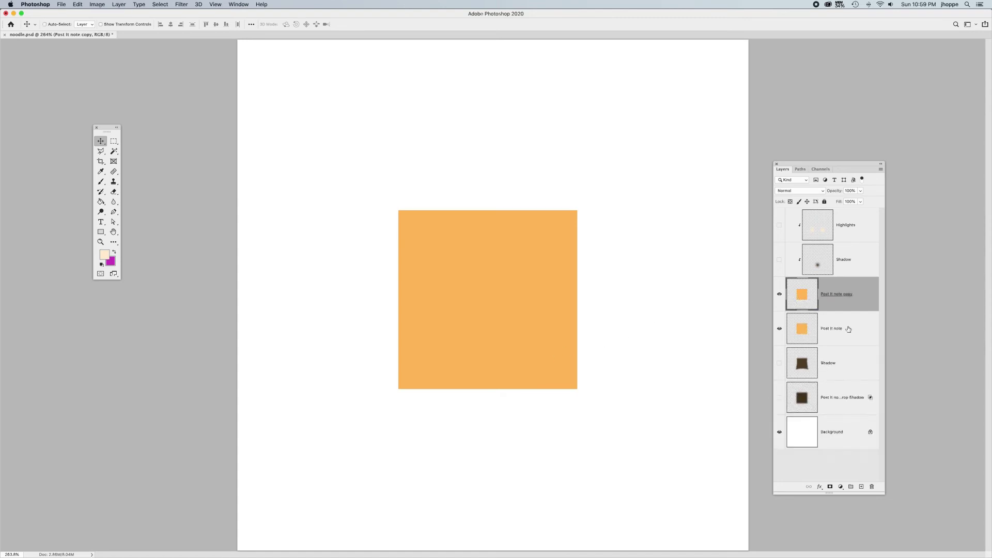
{"action": "left_click", "coordinate": [848, 329]}
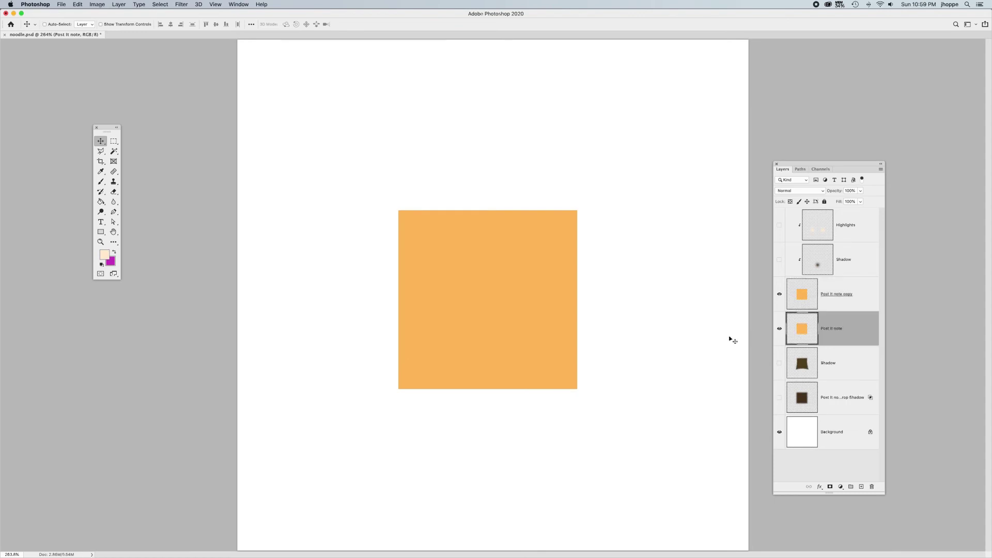
{"action": "key", "text": "i"}
{"action": "left_click", "coordinate": [435, 291]}
{"action": "left_click", "coordinate": [105, 256]}
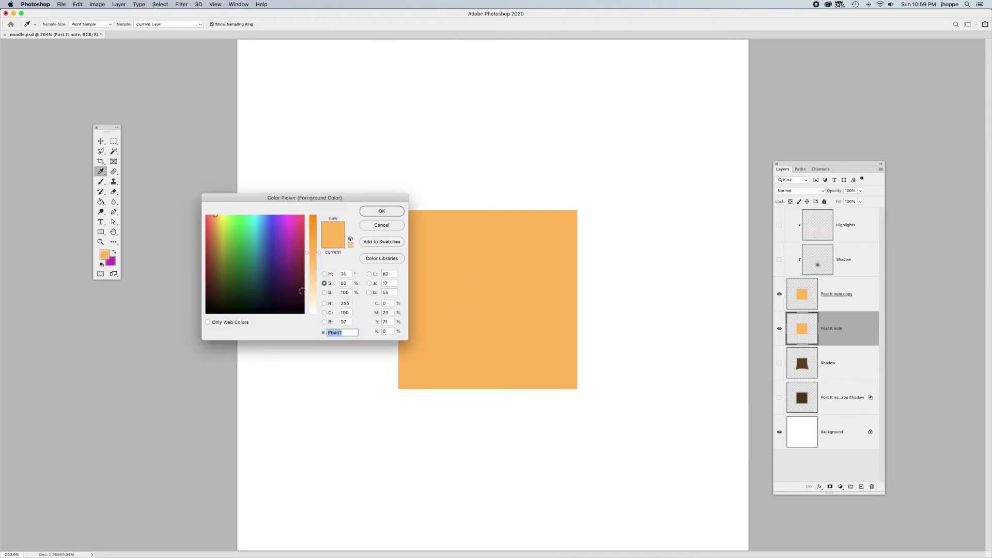
{"action": "left_click", "coordinate": [324, 293]}
{"action": "mouse_move", "coordinate": [312, 278]}
{"action": "left_mouse_down"}
{"action": "mouse_move", "coordinate": [313, 291]}
{"action": "mouse_move", "coordinate": [312, 274]}
{"action": "left_mouse_up"}
{"action": "left_click", "coordinate": [382, 211]}
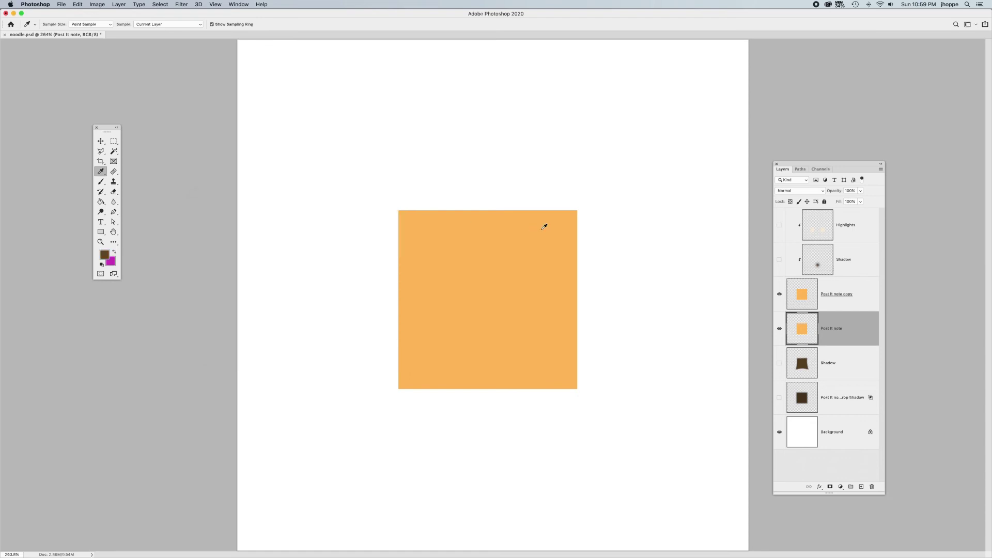
Fill the original Post It note layer with the dark brown and check it beneath the copy
{"action": "key", "text": "g"}
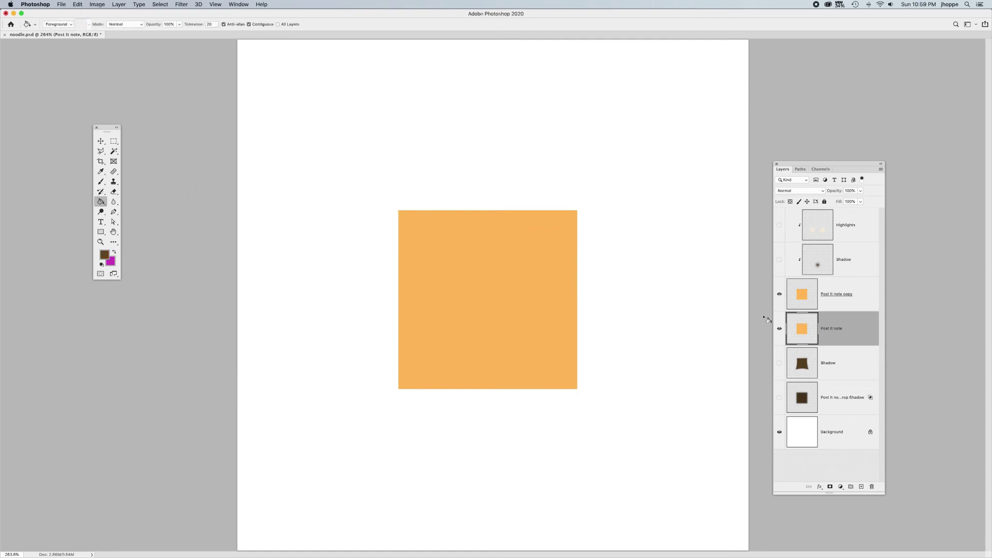
{"action": "left_click", "coordinate": [511, 324]}
{"action": "left_click", "coordinate": [780, 294]}
{"action": "left_click", "coordinate": [779, 294]}
{"action": "left_click", "coordinate": [102, 141]}
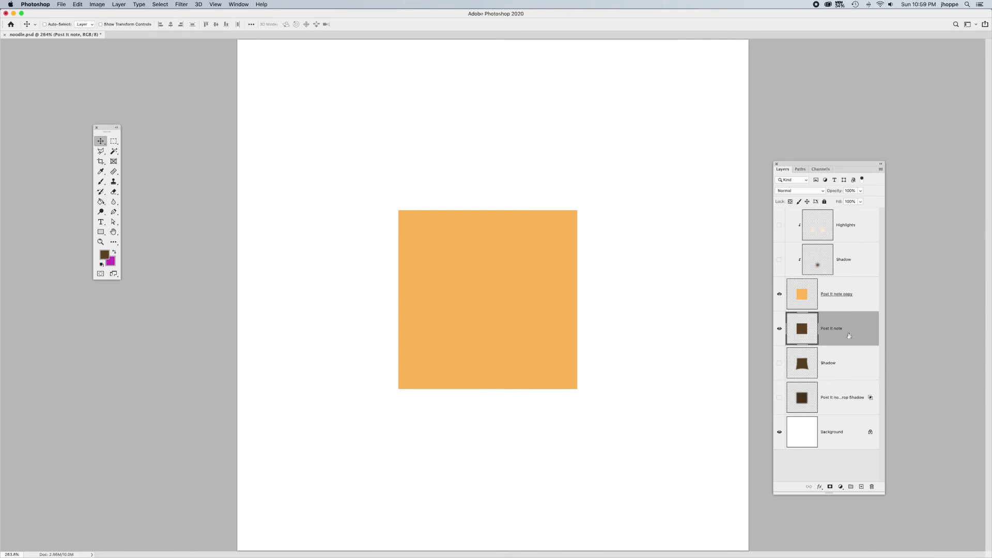
Distort the brown layer, dragging its top-middle handle right and down into a slanted shadow
{"action": "key", "text": "super+t"}
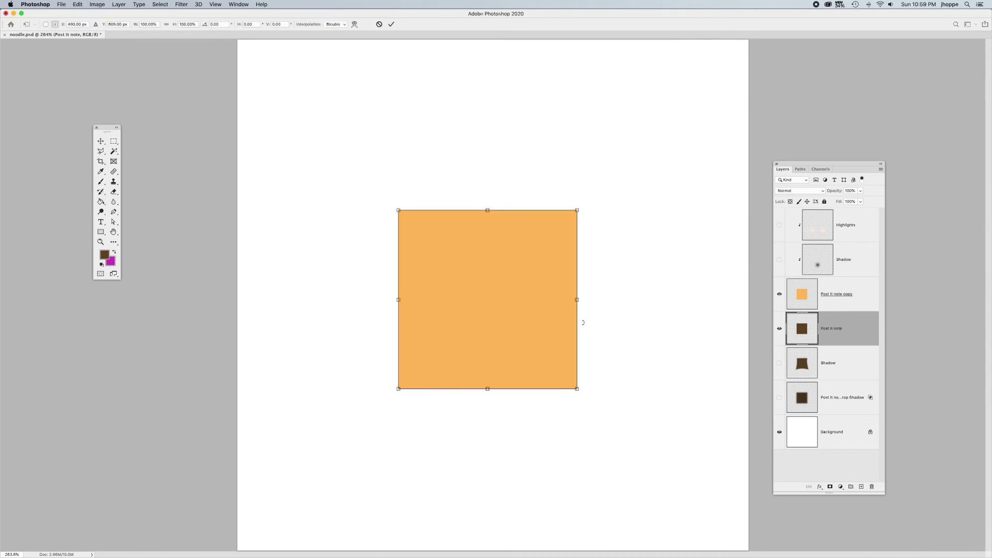
{"action": "right_click", "coordinate": [541, 314]}
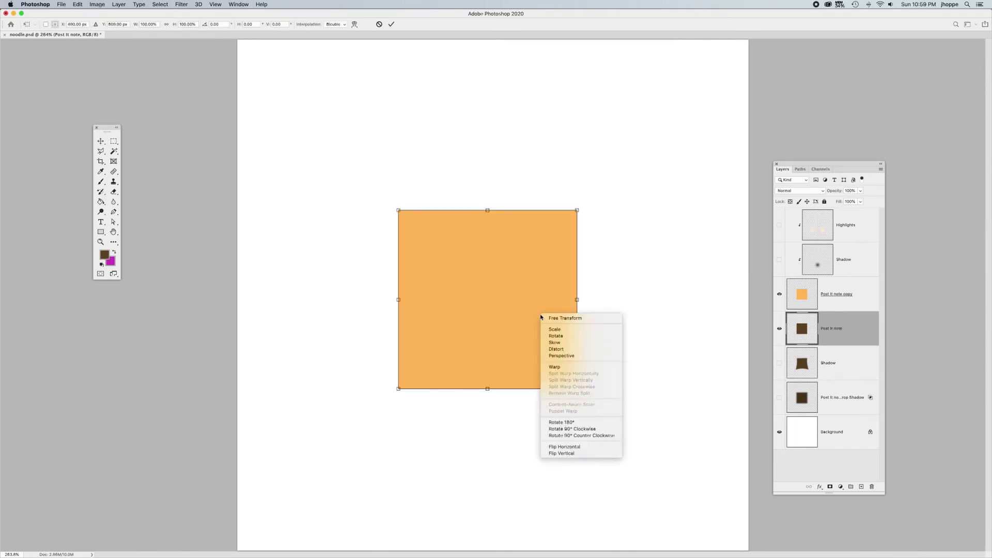
{"action": "left_click", "coordinate": [556, 350]}
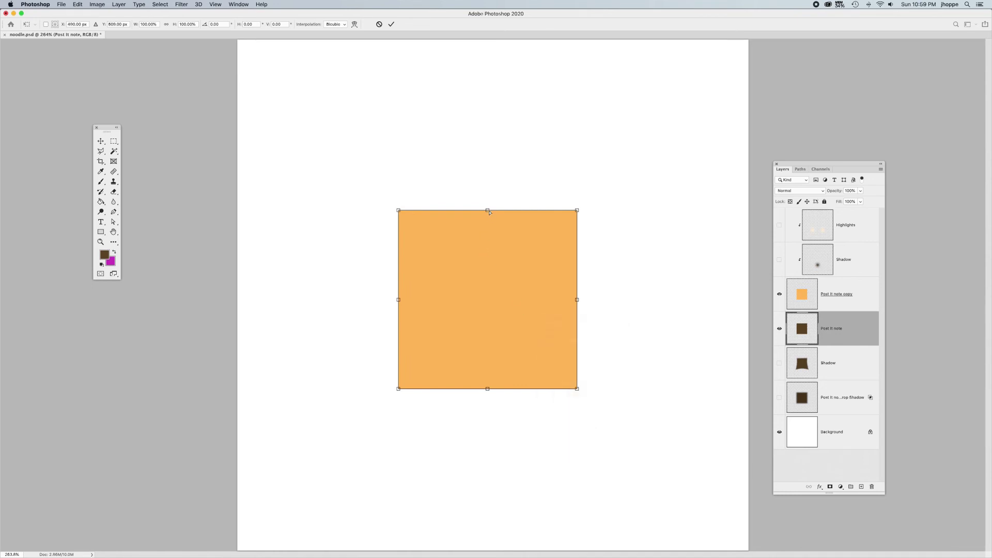
{"action": "left_click_drag", "start_coordinate": [489, 211], "coordinate": [641, 345]}
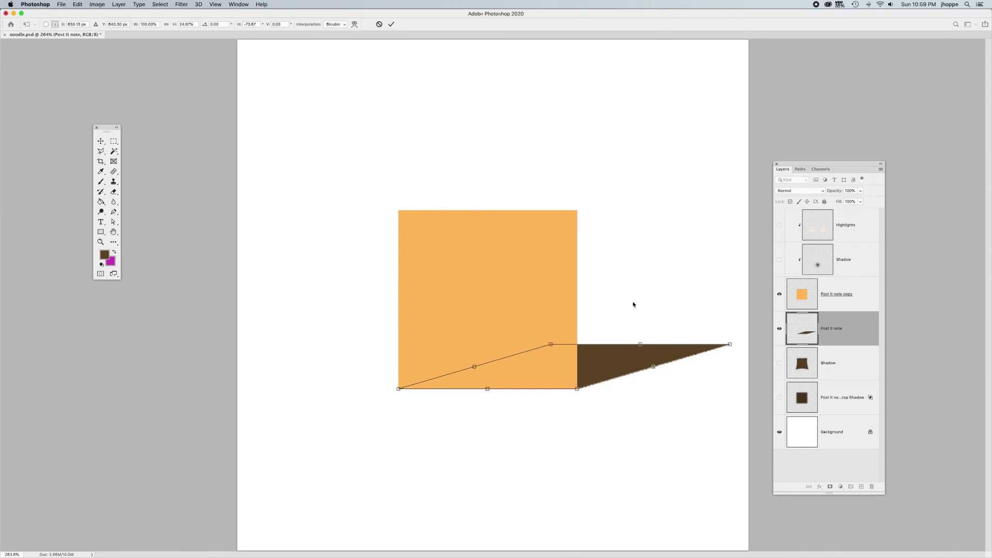
{"action": "key", "text": "Return"}
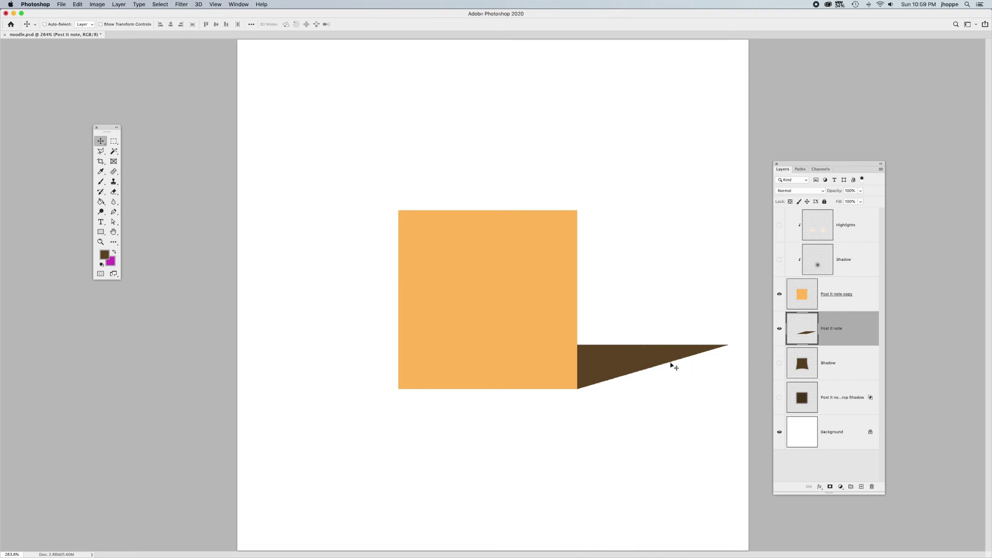
Blur the brown shadow layer with a Gaussian Blur at a 4.0-pixel radius
{"action": "left_click", "coordinate": [182, 4]}
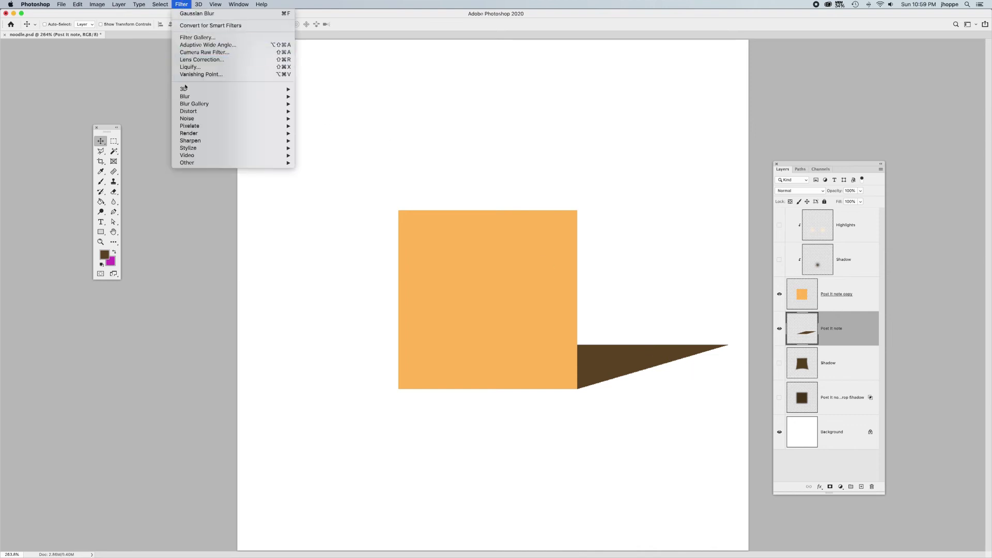
{"action": "mouse_move", "coordinate": [248, 96]}
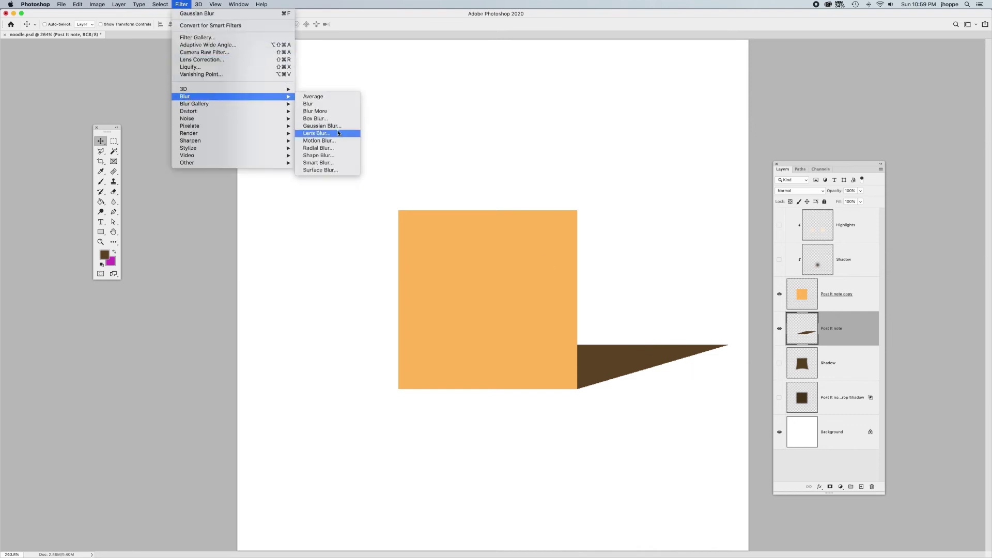
{"action": "left_click", "coordinate": [330, 126]}
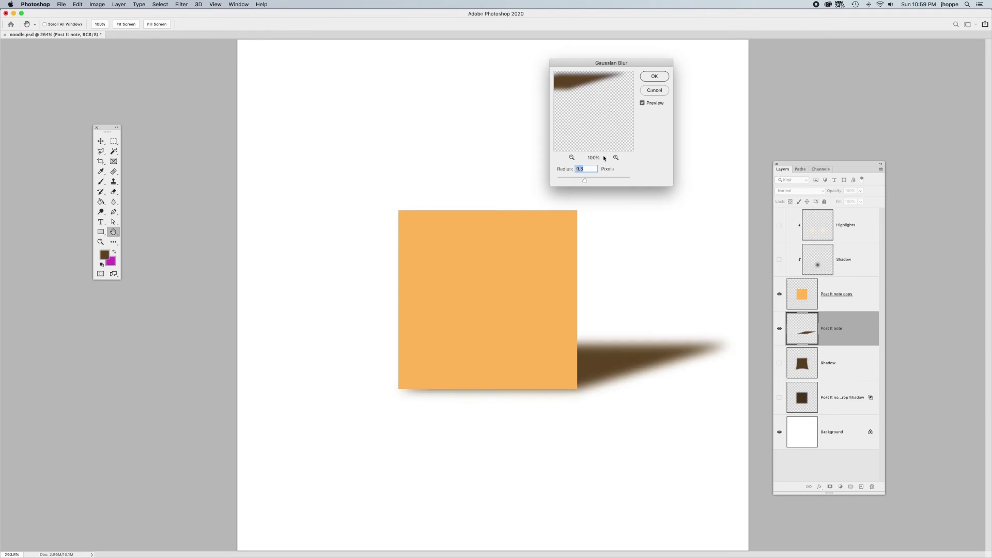
{"action": "left_click_drag", "start_coordinate": [584, 181], "coordinate": [576, 181]}
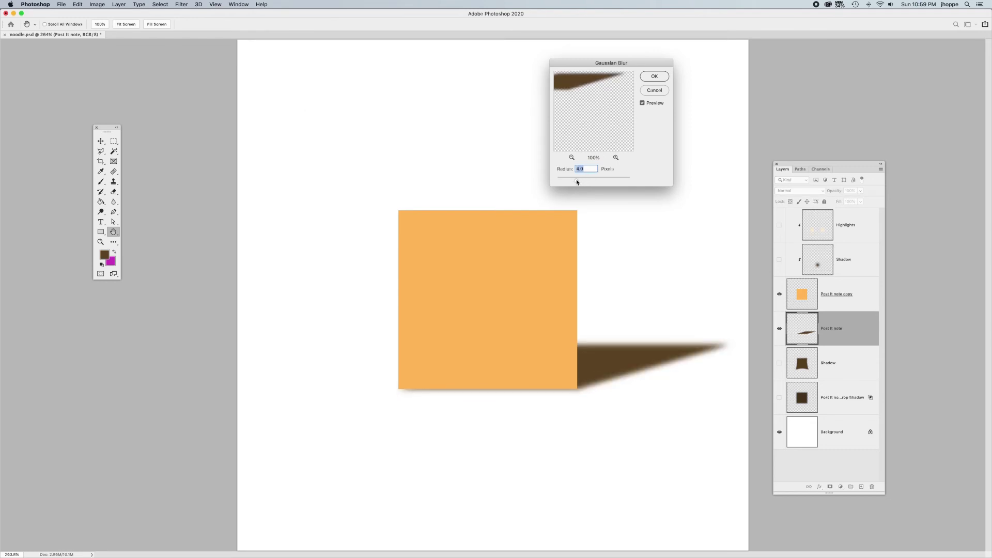
{"action": "left_click", "coordinate": [654, 77]}
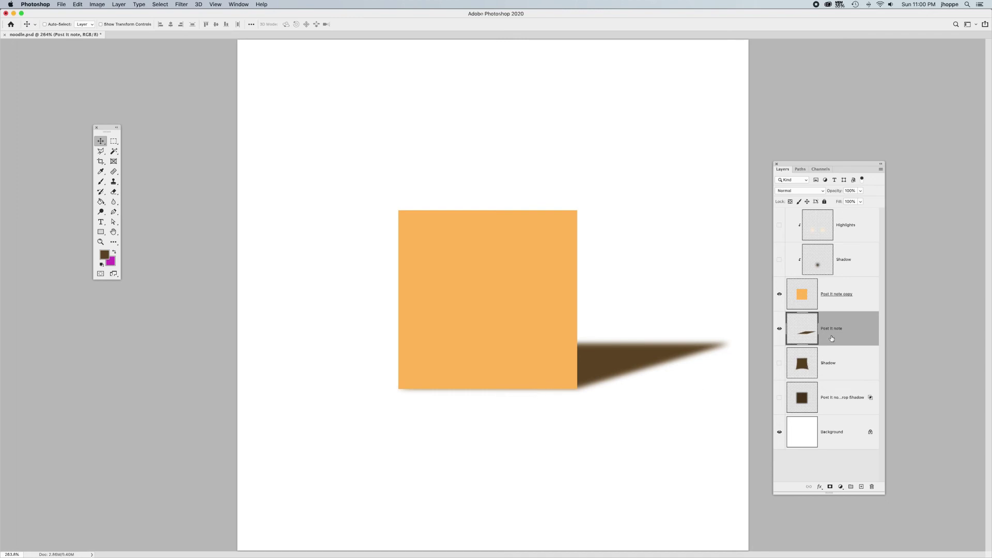
Create a new empty layer named 'Anchor' and zoom in on the note's bottom-right corner
{"action": "left_click", "coordinate": [861, 487]}
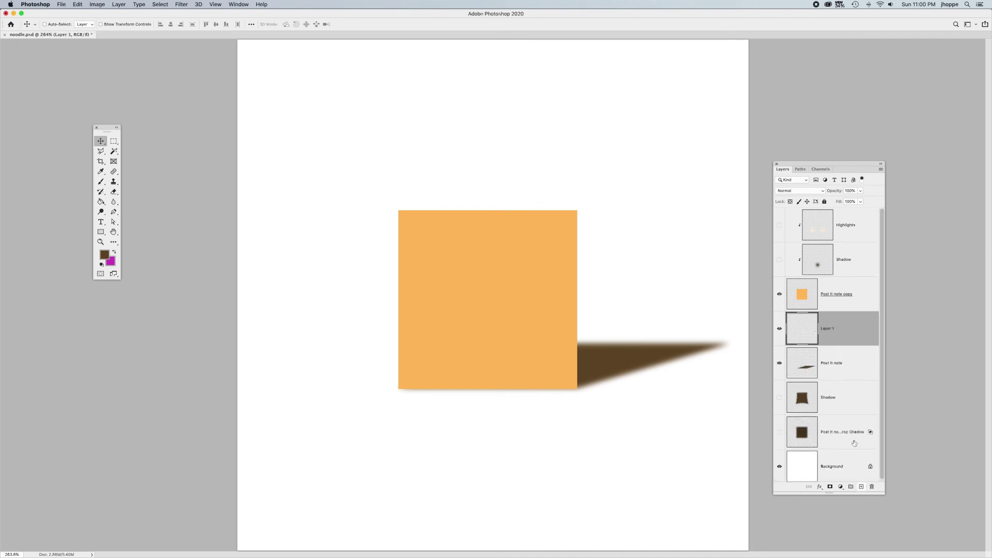
{"action": "double_click", "coordinate": [827, 328]}
{"action": "type", "text": "Anchor"}
{"action": "key", "text": "Return"}
{"action": "key", "text": "super+equal"}
{"action": "key", "text": "super+equal"}
{"action": "key", "text": "super+equal"}
{"action": "key", "text": "super+equal"}
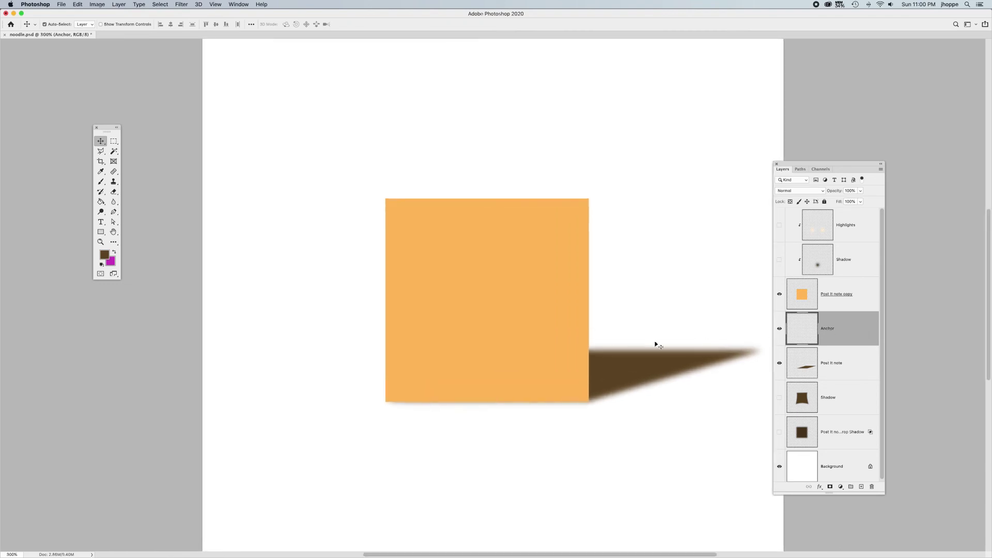
{"action": "left_click_drag", "start_coordinate": [553, 381], "coordinate": [541, 290]}
{"action": "left_click_drag", "start_coordinate": [530, 327], "coordinate": [528, 293]}
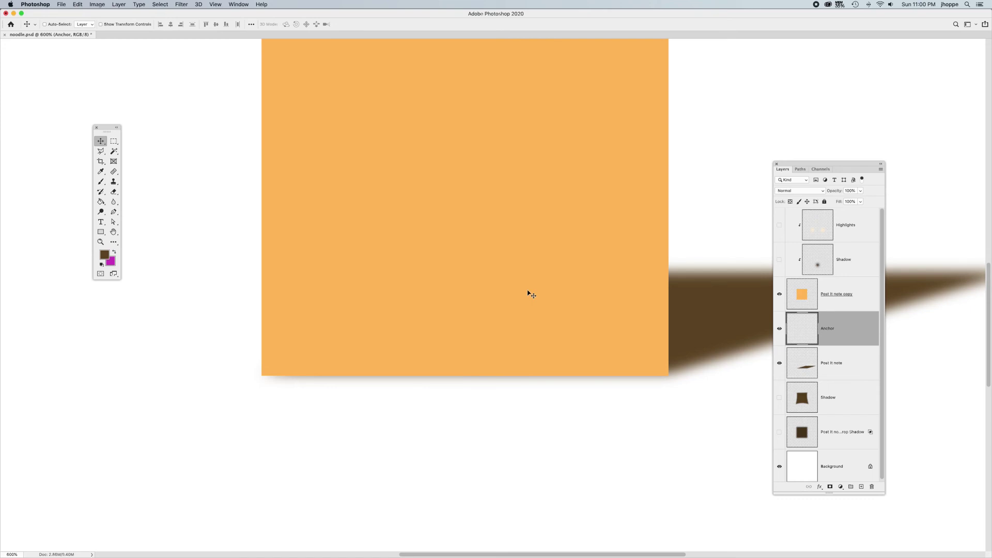
Paint a thin dark mark at the note's bottom edge on Anchor with a size-15, 19%-spacing brush
{"action": "key", "text": "b"}
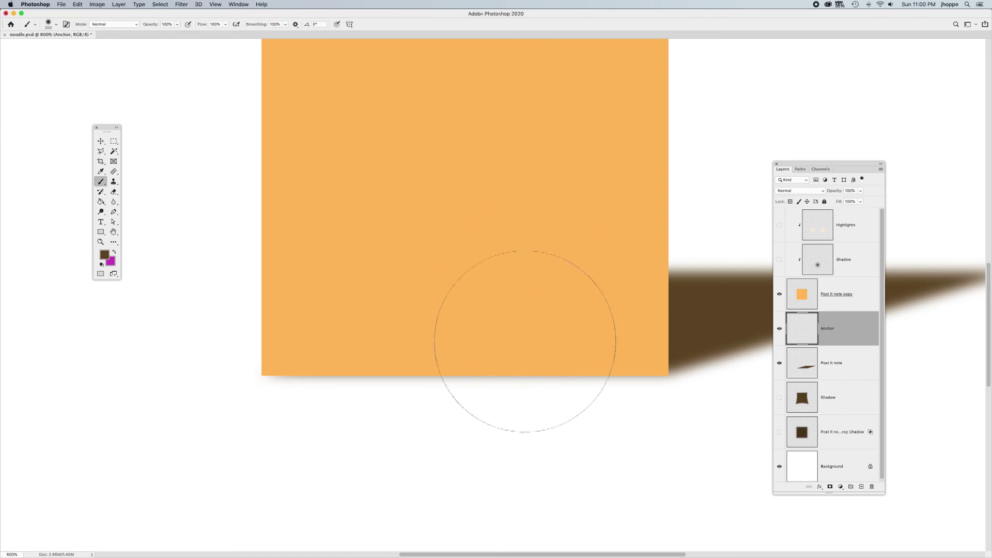
{"action": "key", "text": "bracketleft"}
{"action": "key", "text": "bracketleft"}
{"action": "key", "text": "bracketleft"}
{"action": "key", "text": "bracketleft"}
{"action": "key", "text": "bracketleft"}
{"action": "key", "text": "bracketleft"}
{"action": "key", "text": "bracketleft"}
{"action": "key", "text": "bracketleft"}
{"action": "left_click", "coordinate": [66, 25]}
{"action": "left_click_drag", "start_coordinate": [459, 213], "coordinate": [411, 213]}
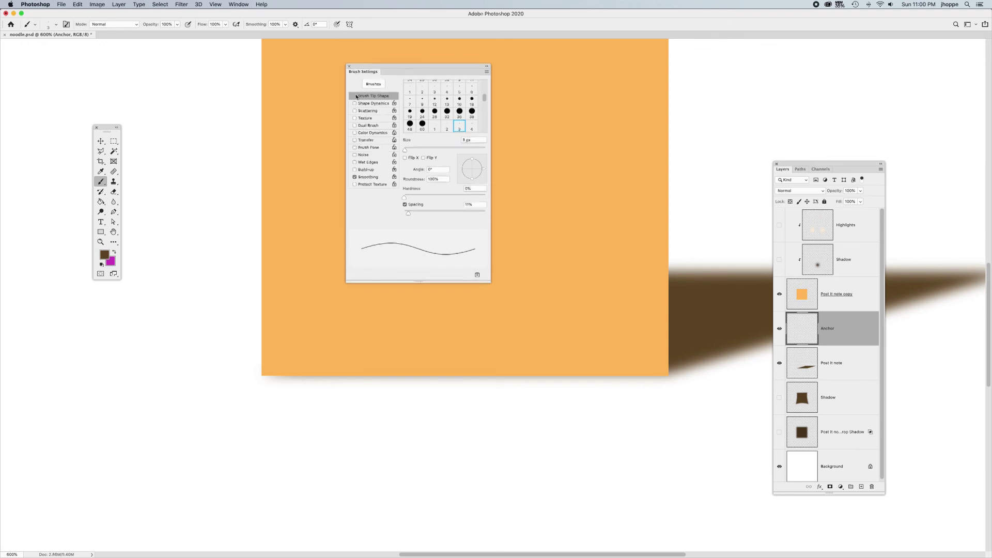
{"action": "left_click", "coordinate": [349, 67]}
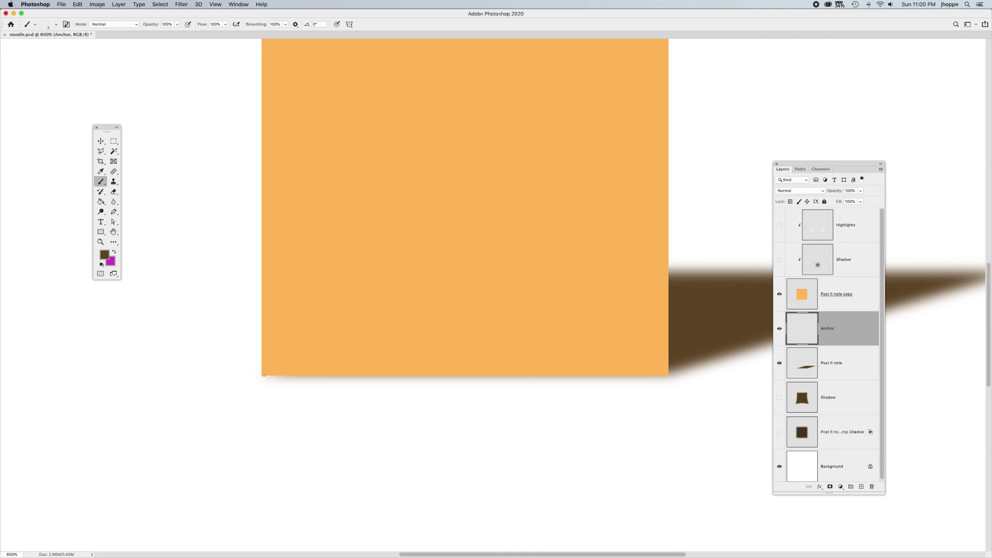
{"action": "left_click", "coordinate": [665, 376], "text": "shift"}
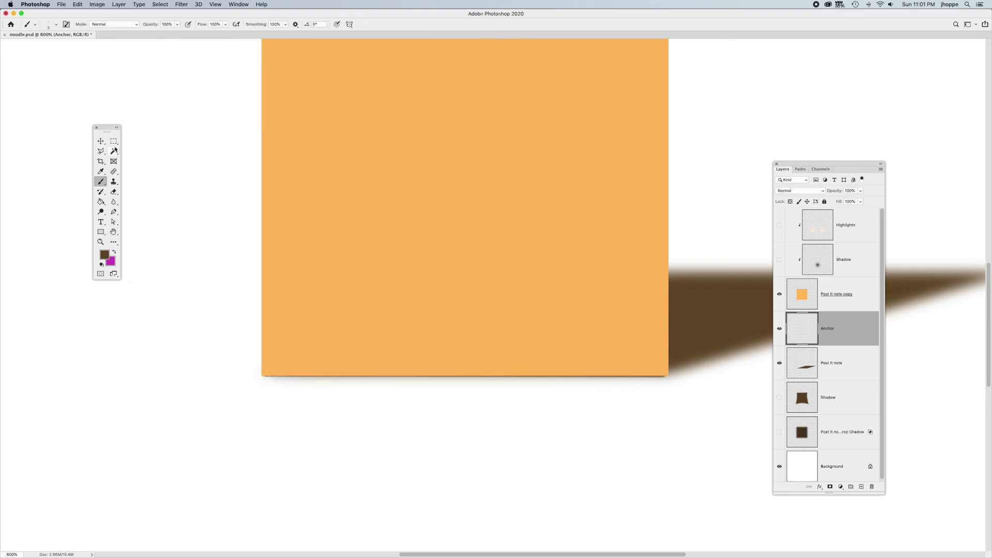
{"action": "left_click", "coordinate": [101, 141]}
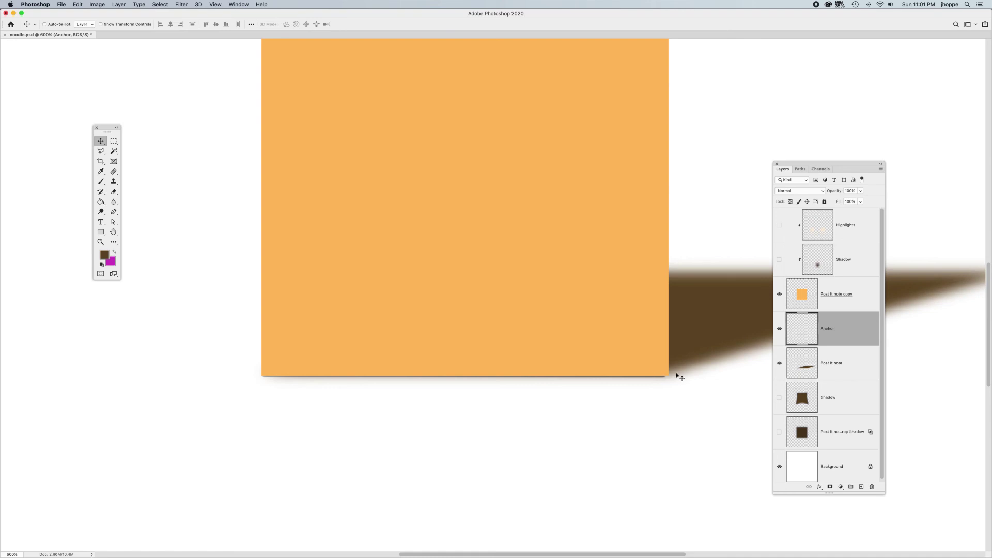
Zoom onto the note's bottom edge and clear the dark line from the Anchor layer
{"action": "key", "text": "super+minus"}
{"action": "key", "text": "super+minus"}
{"action": "key", "text": "super+minus"}
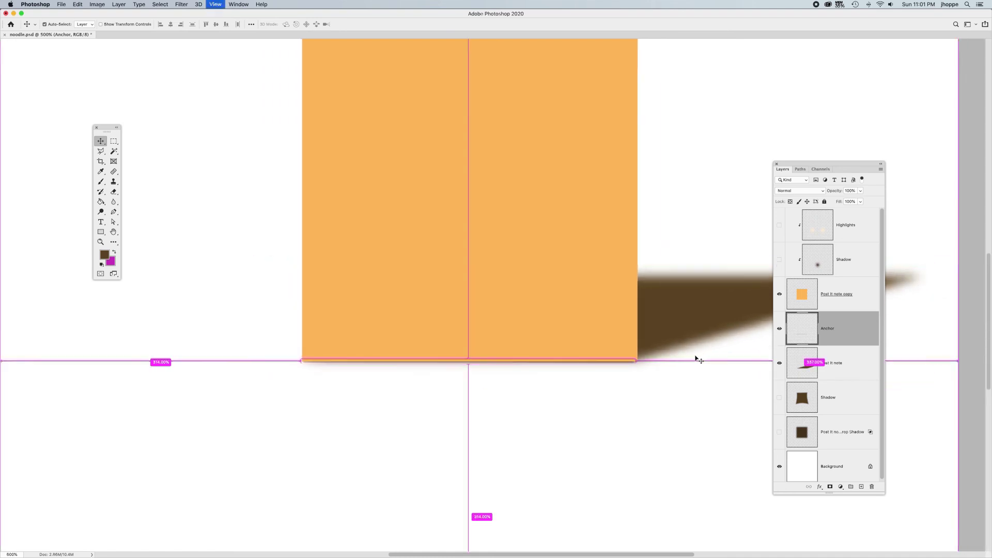
{"action": "key", "text": "super+minus"}
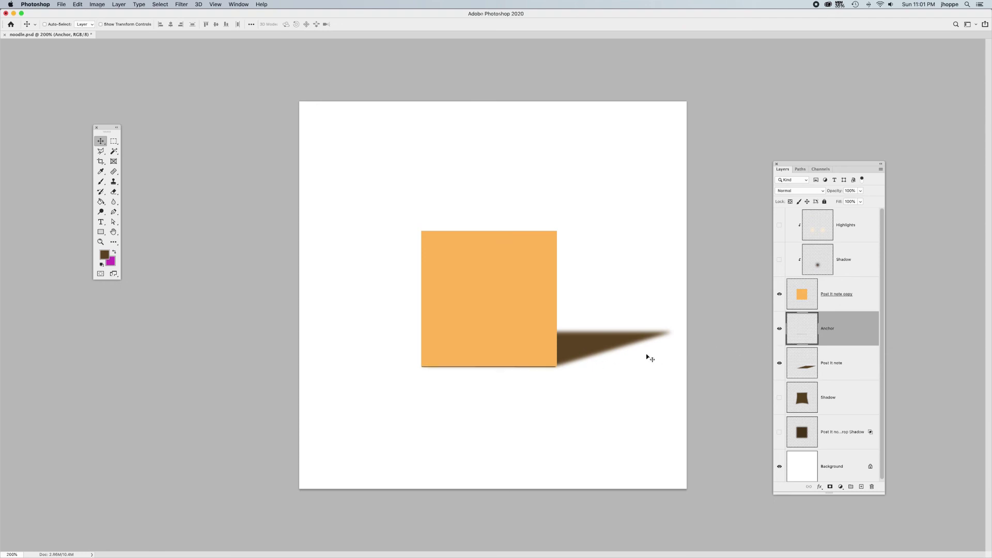
{"action": "key", "text": "super"}
{"action": "left_click_drag", "start_coordinate": [394, 344], "coordinate": [539, 387]}
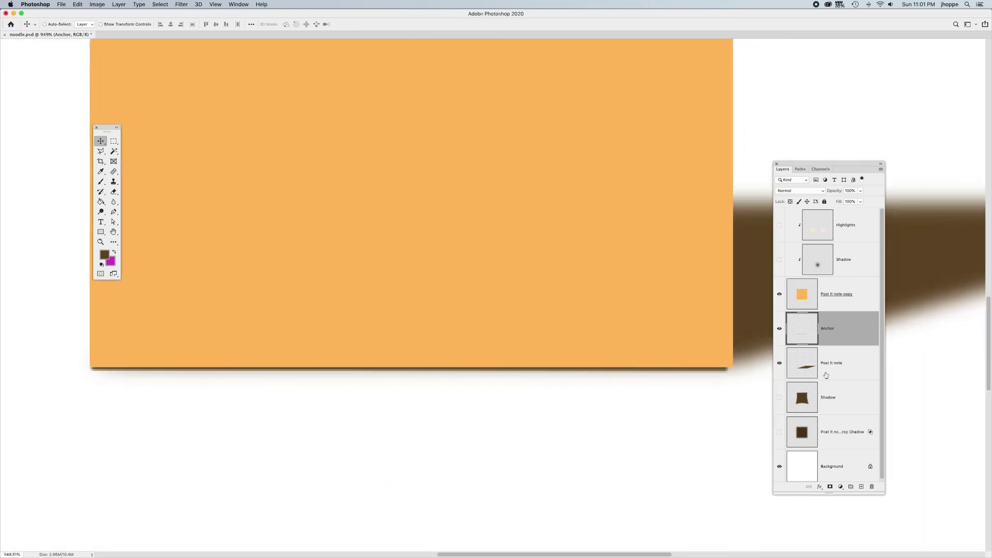
{"action": "key", "text": "super+d"}
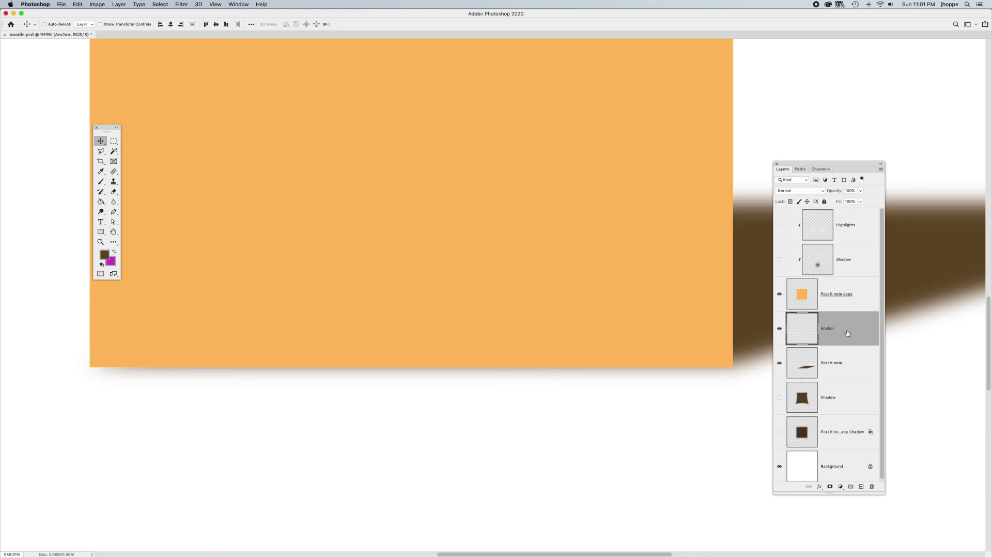
{"action": "key", "text": "b"}
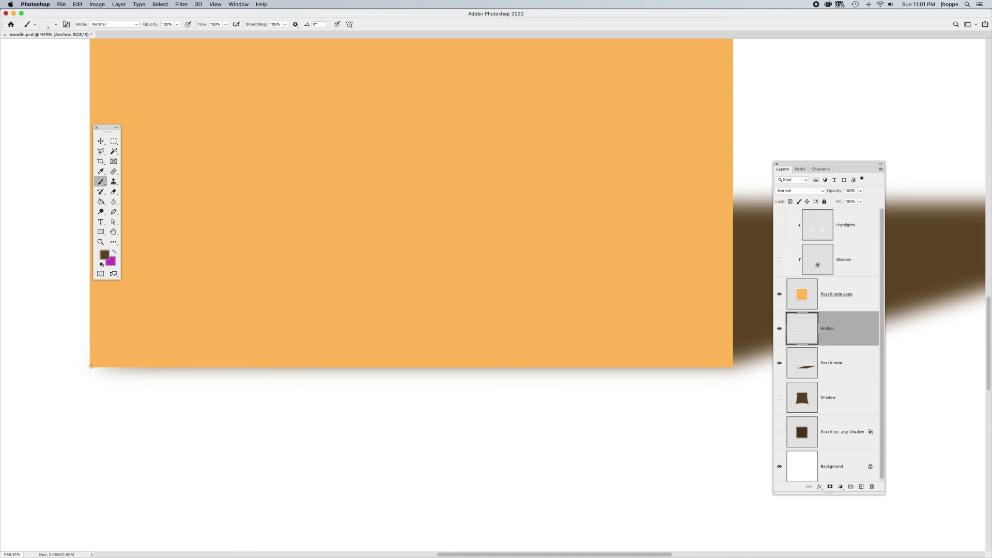
Brush one dark stroke left to right along the note's entire bottom edge, then reframe the view
{"action": "left_click_drag", "start_coordinate": [91, 367], "coordinate": [729, 367]}
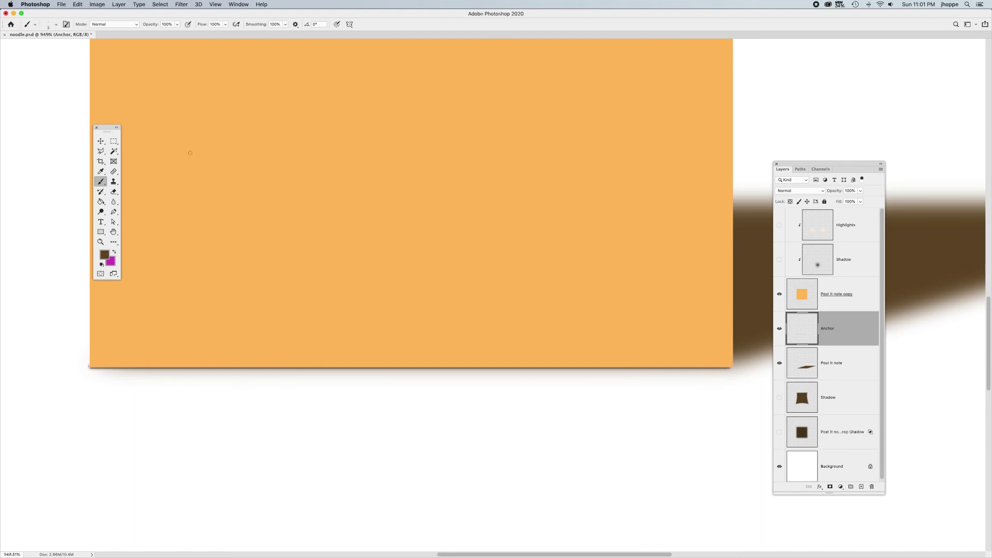
{"action": "left_click", "coordinate": [104, 140]}
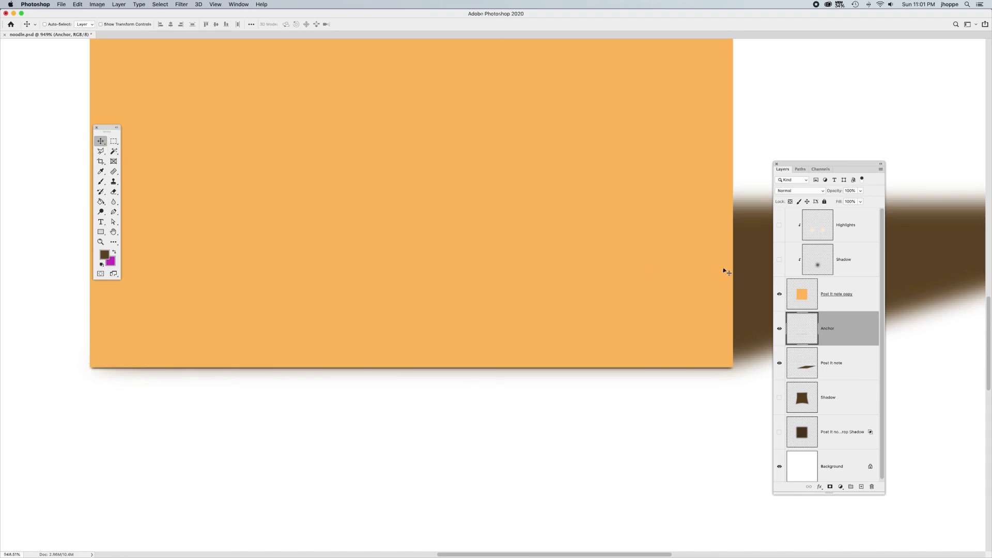
{"action": "key", "text": "super+minus"}
{"action": "key", "text": "super+minus"}
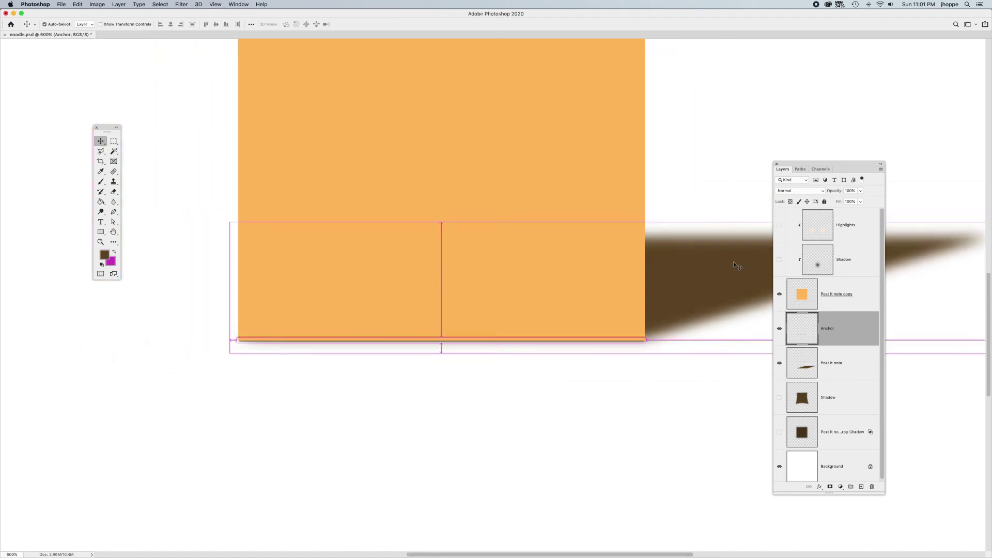
{"action": "key", "text": "super+minus"}
{"action": "key", "text": "super+minus"}
{"action": "left_click_drag", "start_coordinate": [594, 294], "coordinate": [575, 354]}
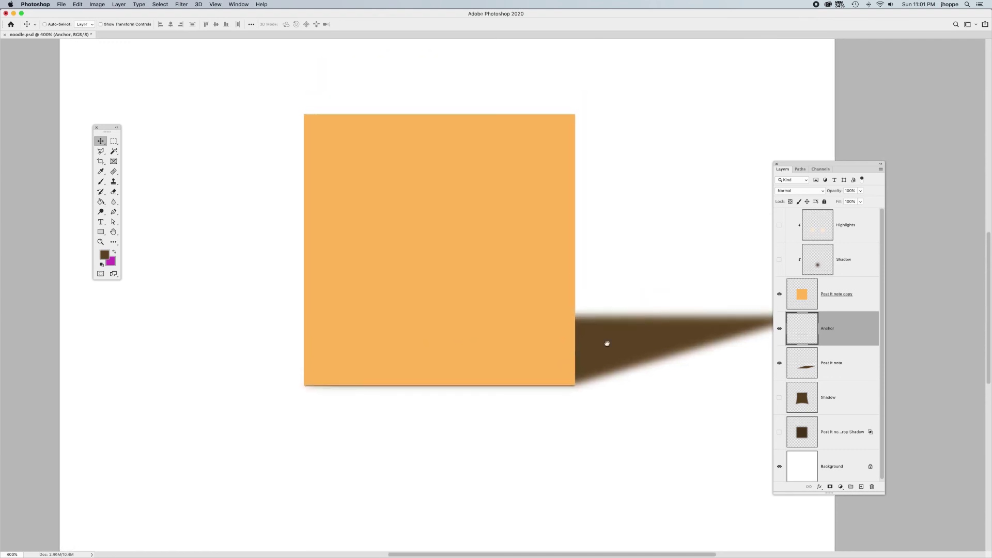
{"action": "mouse_move", "coordinate": [836, 191]}
{"action": "left_mouse_down"}
{"action": "mouse_move", "coordinate": [814, 193]}
{"action": "mouse_move", "coordinate": [852, 193]}
{"action": "left_mouse_up"}
Nudge the Anchor line up behind the note and zoom onto its bottom-left corner
{"action": "key", "text": "Up"}
{"action": "left_click_drag", "start_coordinate": [270, 369], "coordinate": [372, 409]}
{"action": "left_click_drag", "start_coordinate": [288, 357], "coordinate": [345, 407]}
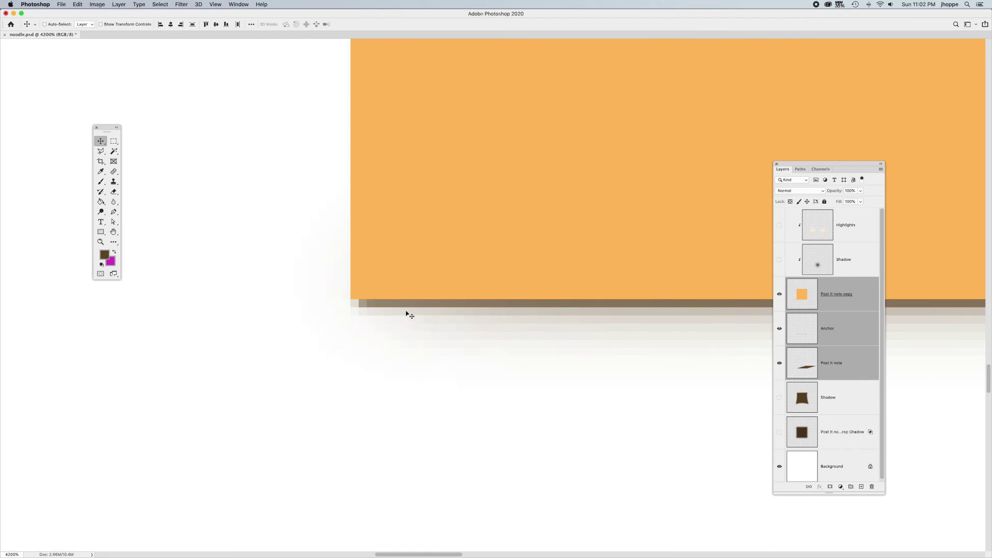
Drag the Post It note shadow layer up to line up with the note's bottom edge
{"action": "left_click", "coordinate": [828, 366]}
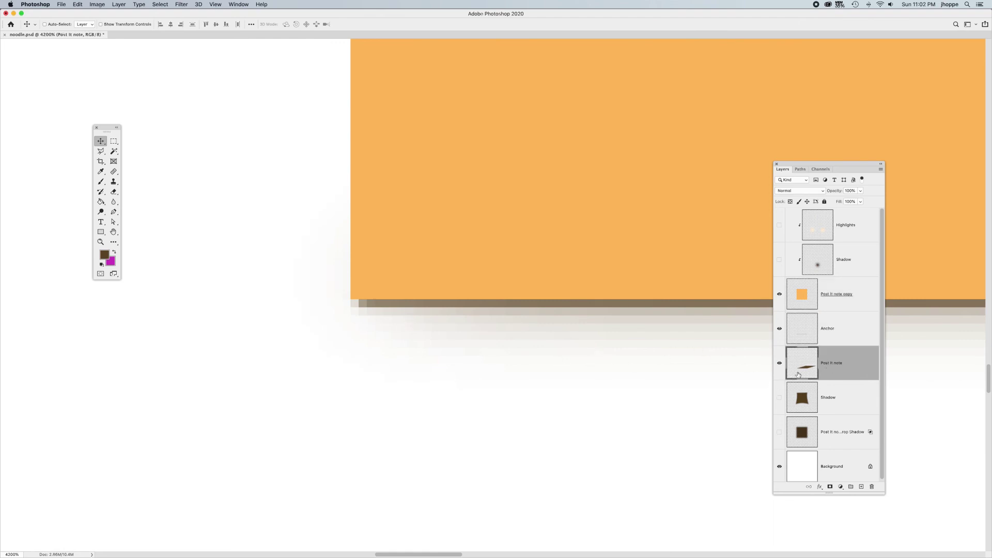
{"action": "scroll", "coordinate": [668, 370], "scroll_direction": "down", "scroll_amount": 4}
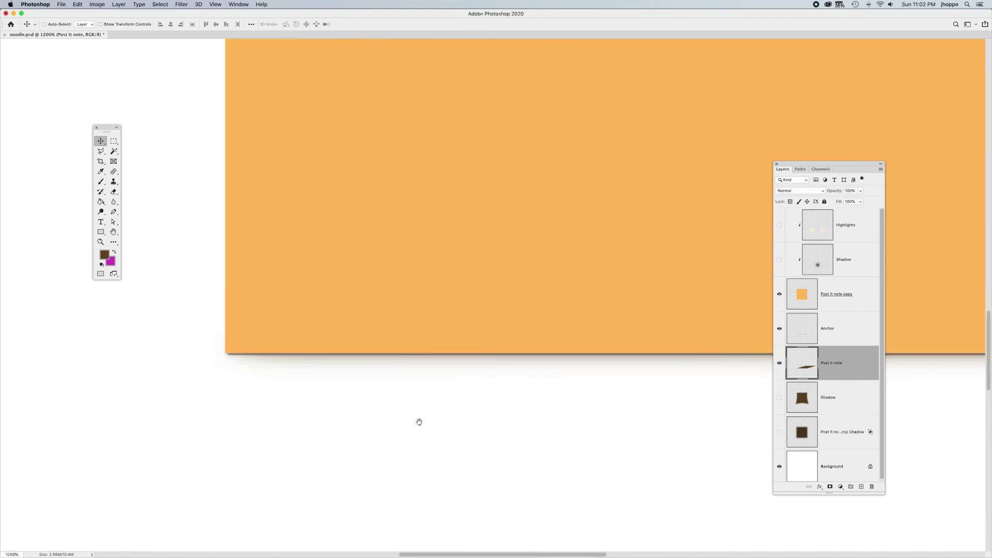
{"action": "scroll", "coordinate": [418, 421], "scroll_direction": "right", "scroll_amount": 2}
{"action": "left_click_drag", "start_coordinate": [491, 385], "coordinate": [493, 370]}
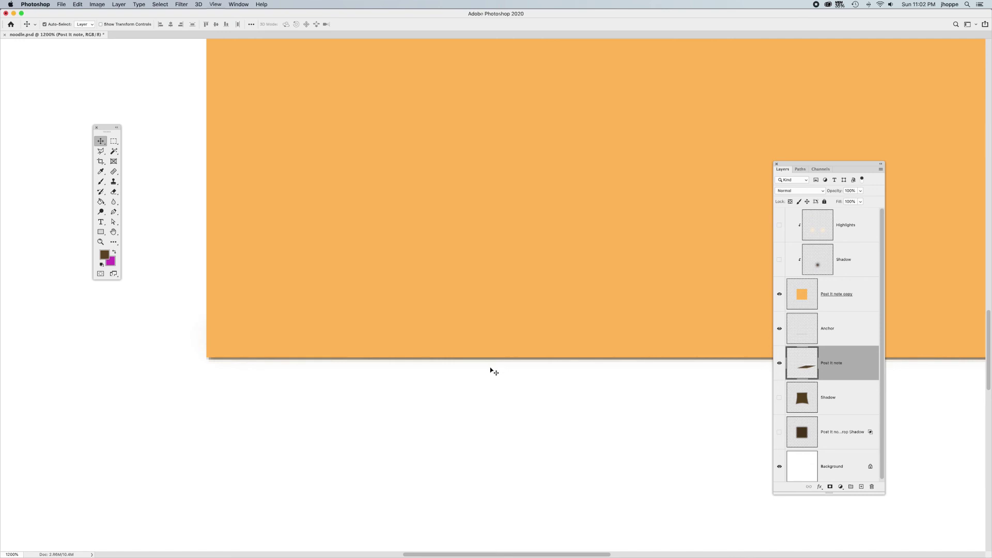
{"action": "key", "text": "super+minus"}
{"action": "key", "text": "super+minus"}
{"action": "key", "text": "super+minus"}
{"action": "key", "text": "super+minus"}
{"action": "key", "text": "super+minus"}
{"action": "key", "text": "super+minus"}
{"action": "key", "text": "super+minus"}
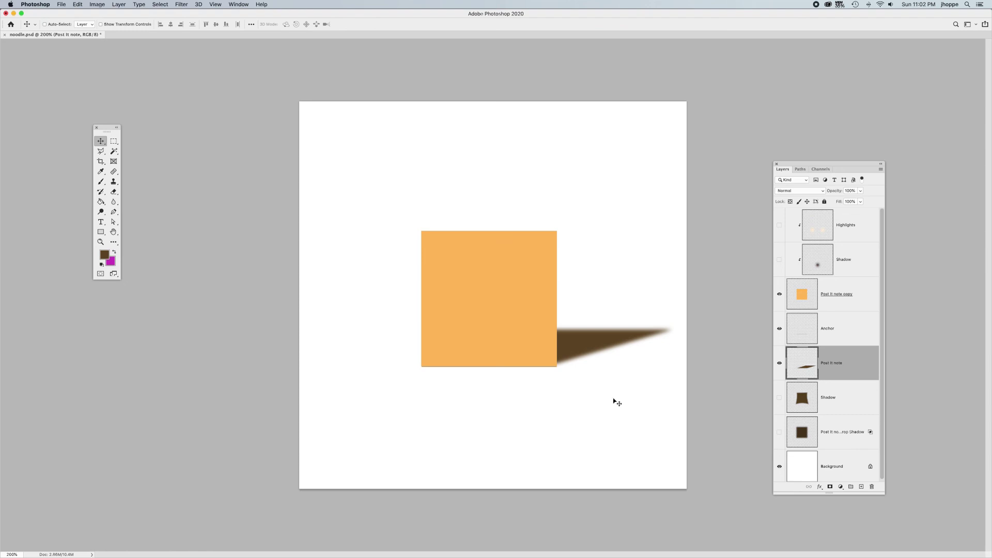
Shift the Post It note shadow right and down so it starts at the note's bottom-right corner
{"action": "left_click", "coordinate": [825, 337]}
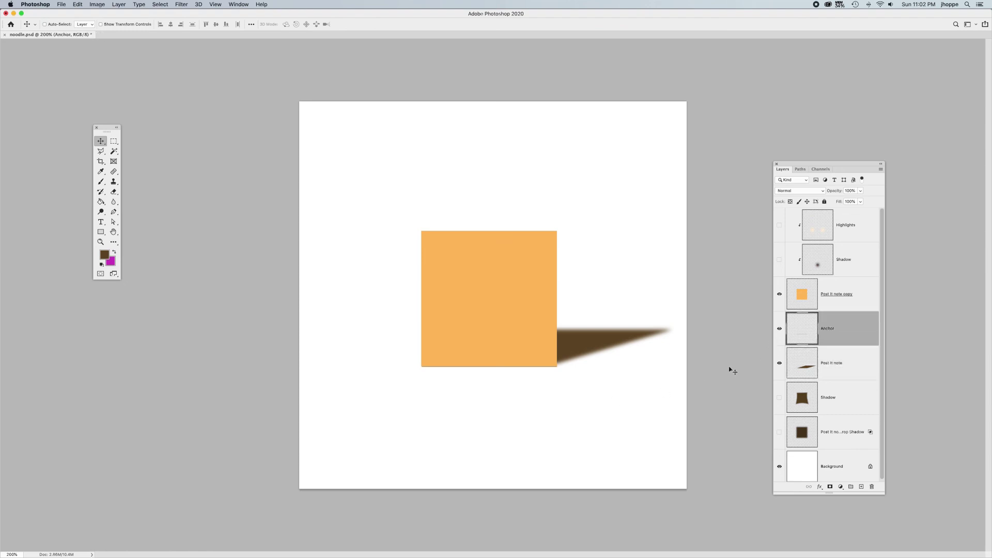
{"action": "left_click", "coordinate": [866, 365]}
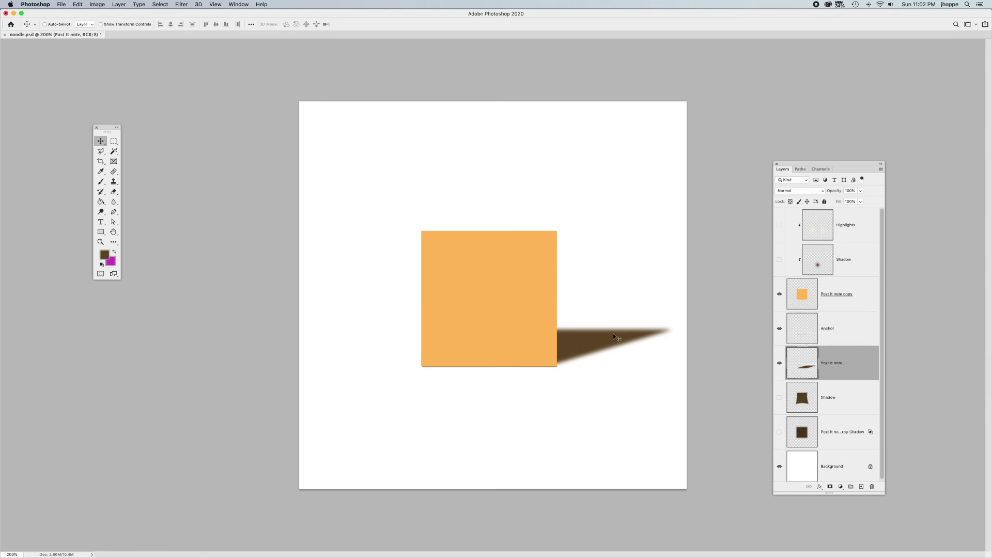
{"action": "key", "text": "Right"}
{"action": "key", "text": "Right"}
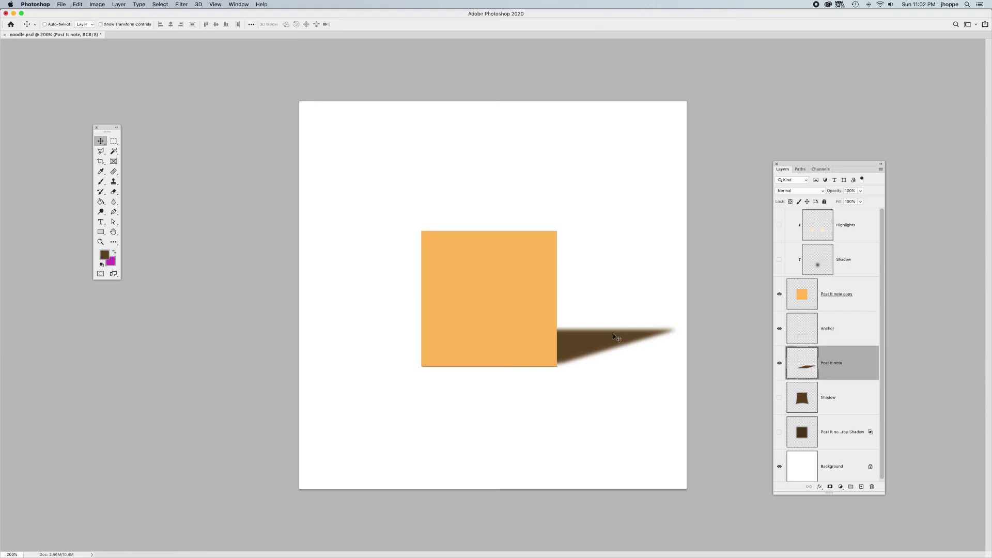
{"action": "left_click_drag", "start_coordinate": [614, 336], "coordinate": [612, 343]}
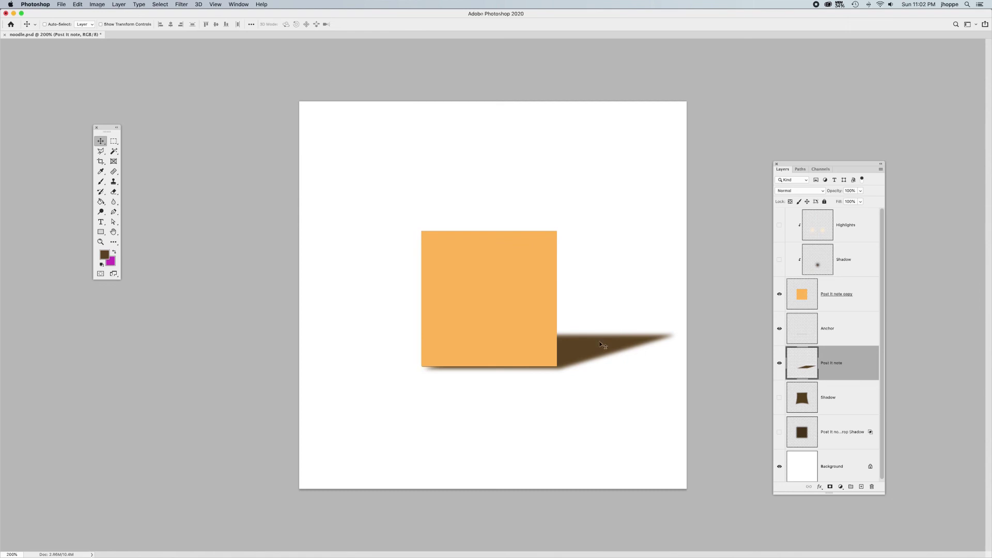
{"action": "mouse_move", "coordinate": [582, 358]}
{"action": "left_mouse_down"}
{"action": "mouse_move", "coordinate": [580, 369]}
{"action": "mouse_move", "coordinate": [582, 350]}
{"action": "left_mouse_up"}
Nudge the note, Anchor and shadow layers up together, then fit the canvas on screen
{"action": "left_click_drag", "start_coordinate": [402, 338], "coordinate": [482, 405]}
{"action": "left_click_drag", "start_coordinate": [387, 345], "coordinate": [505, 407]}
{"action": "key", "text": "Up"}
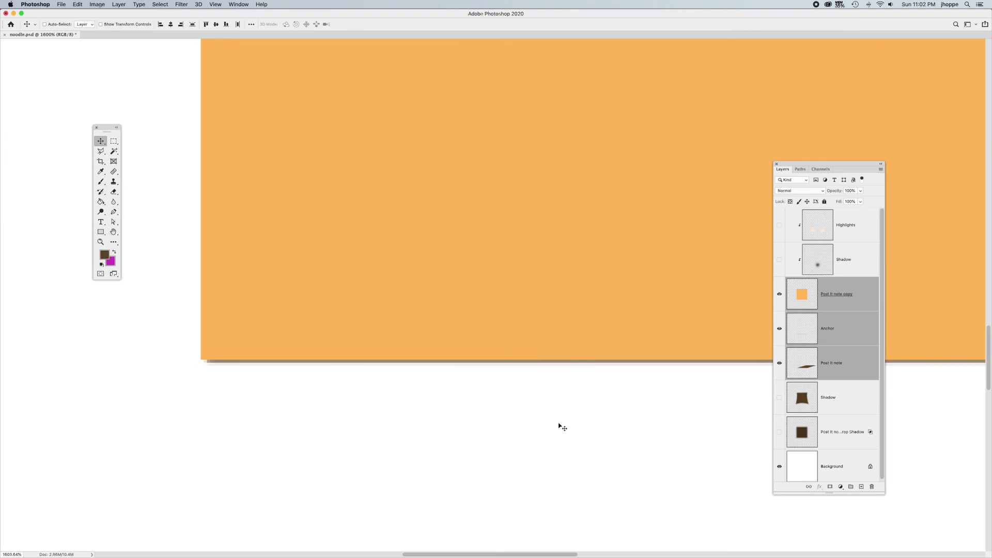
{"action": "left_click", "coordinate": [838, 335]}
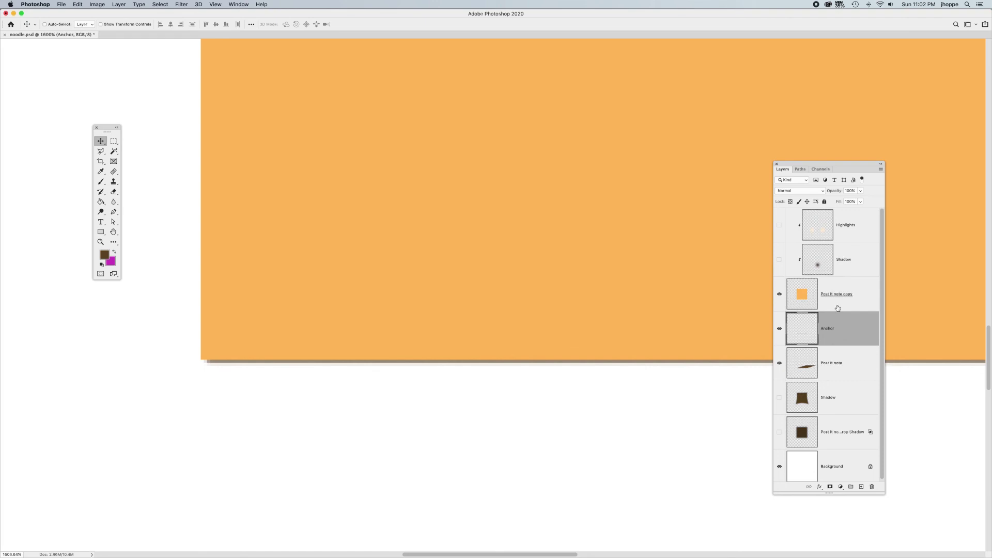
{"action": "left_click", "coordinate": [847, 367]}
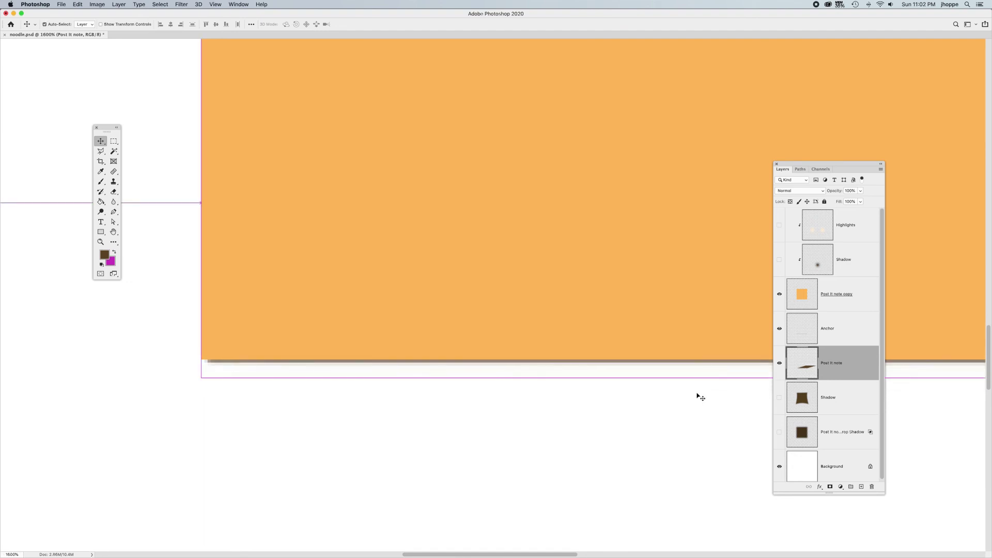
{"action": "key", "text": "super+0"}
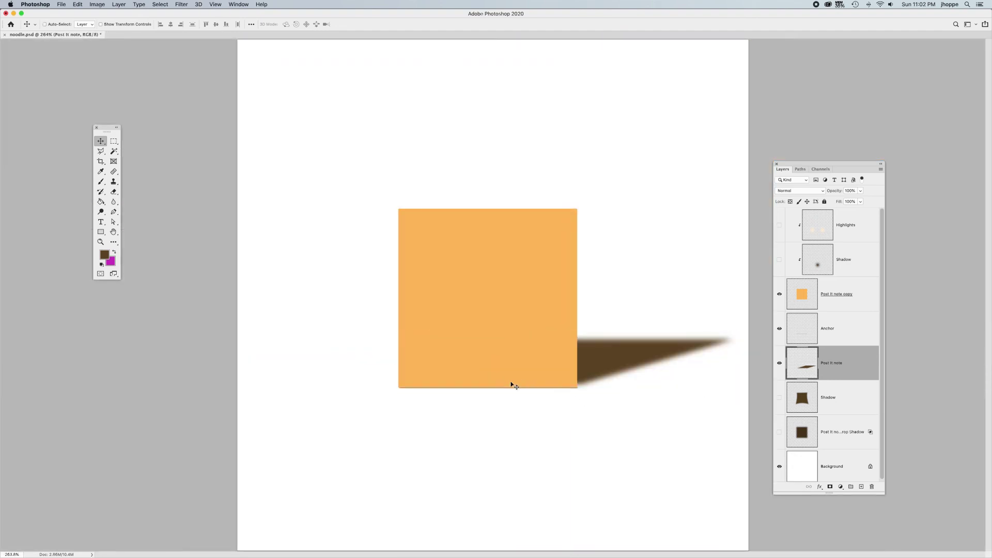